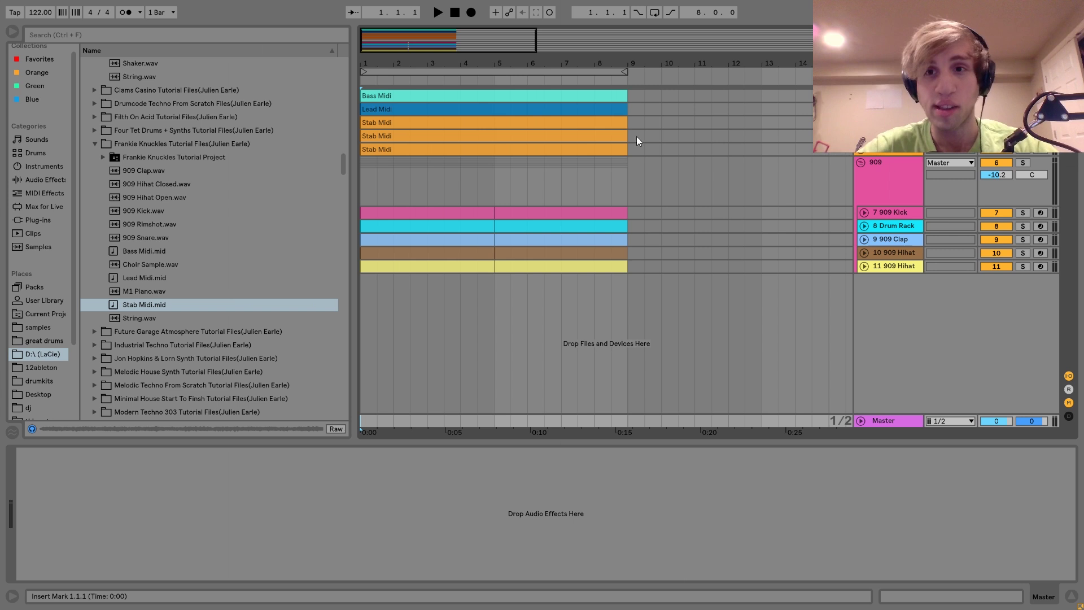
# Select and unfold the Bass track, then loop-play its Bass Midi clip
pyautogui.click(889, 95)
pyautogui.click(860, 95)
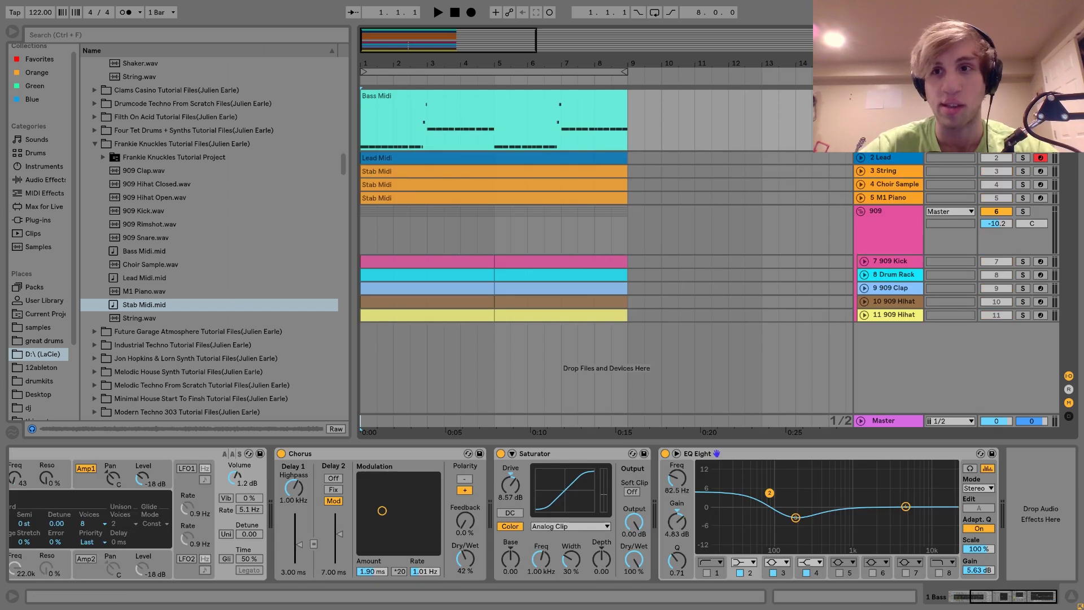
pyautogui.press('space')
pyautogui.click(599, 106)
pyautogui.hotkey('ctrl', 'l')
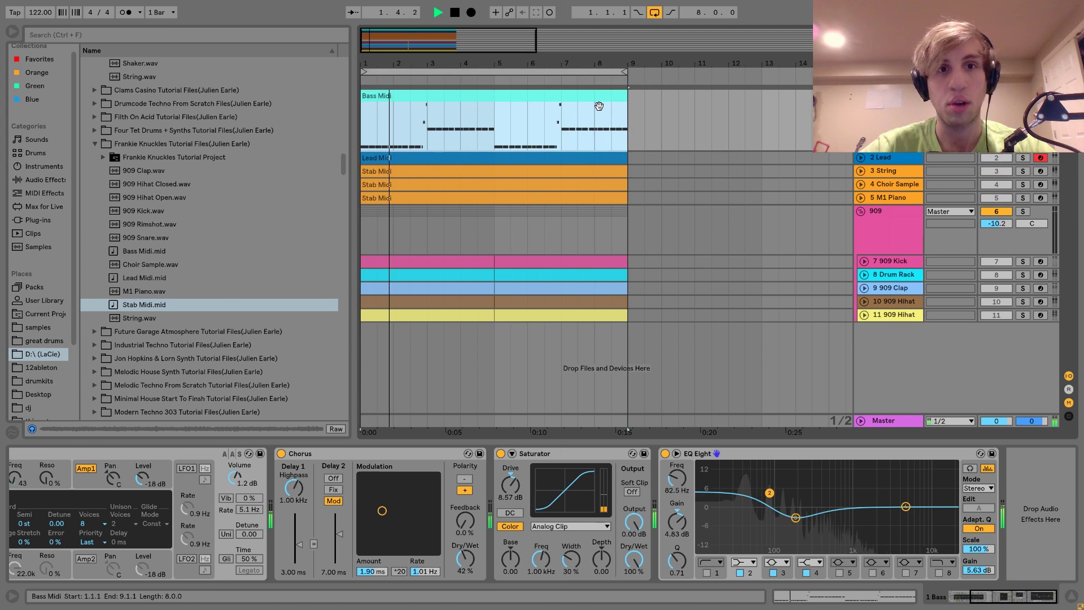
pyautogui.press('Escape')
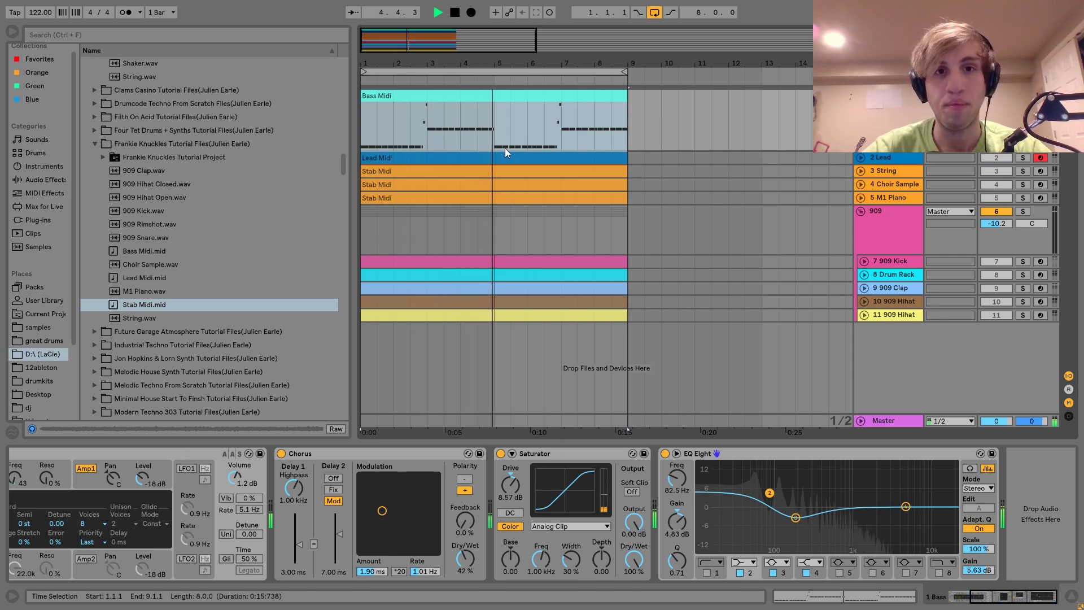
pyautogui.press('space')
# Inspect the Bass Midi clip's F1 and A#1 notes, then return to the device chain
pyautogui.doubleClick(569, 96)
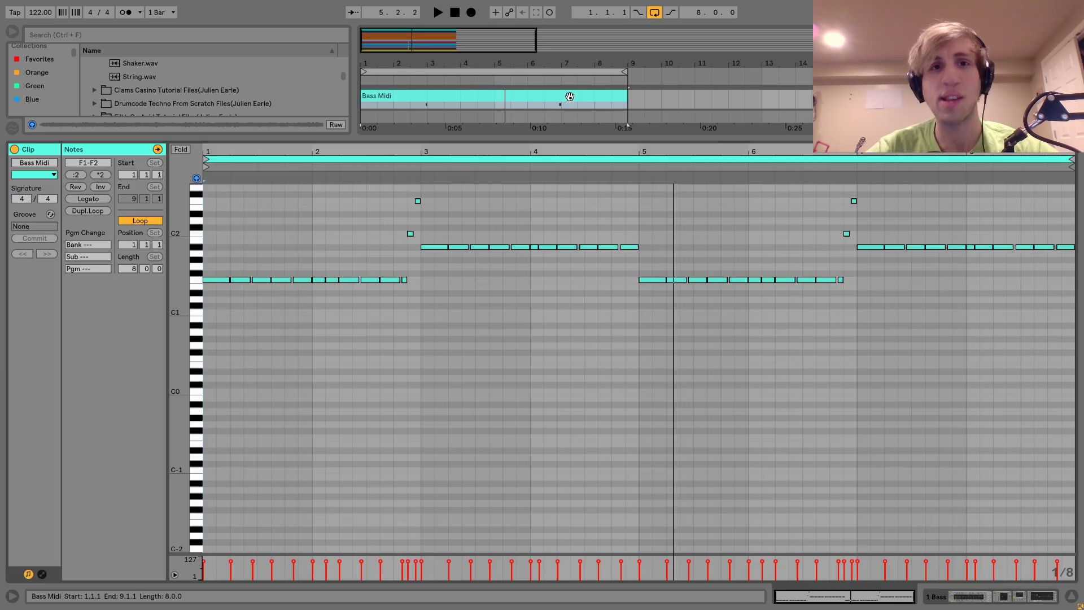
pyautogui.click(216, 281)
pyautogui.click(438, 247)
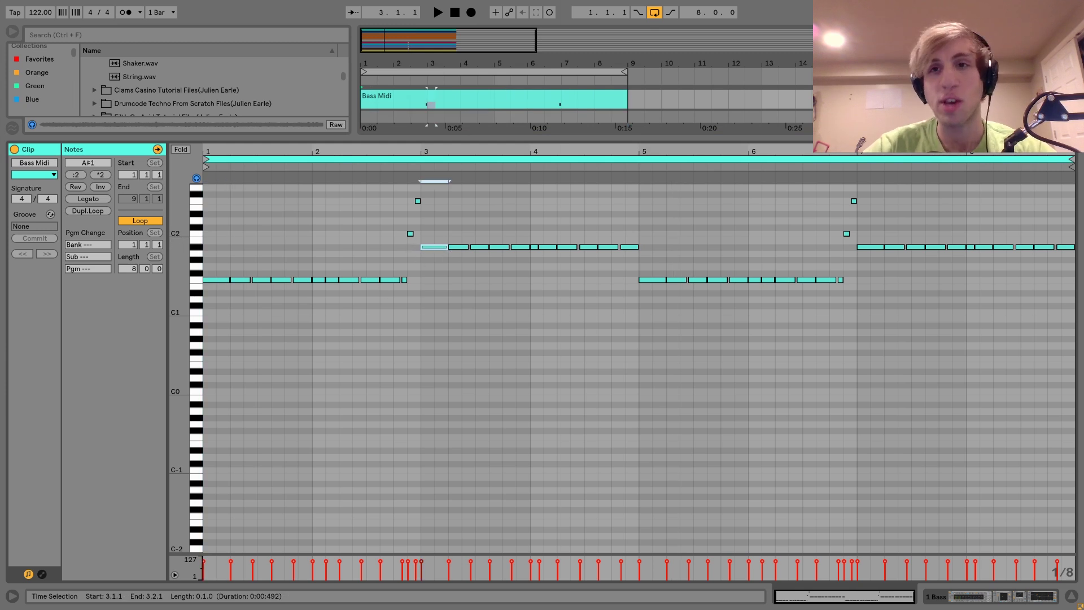
pyautogui.hotkey('shift', 'Tab')
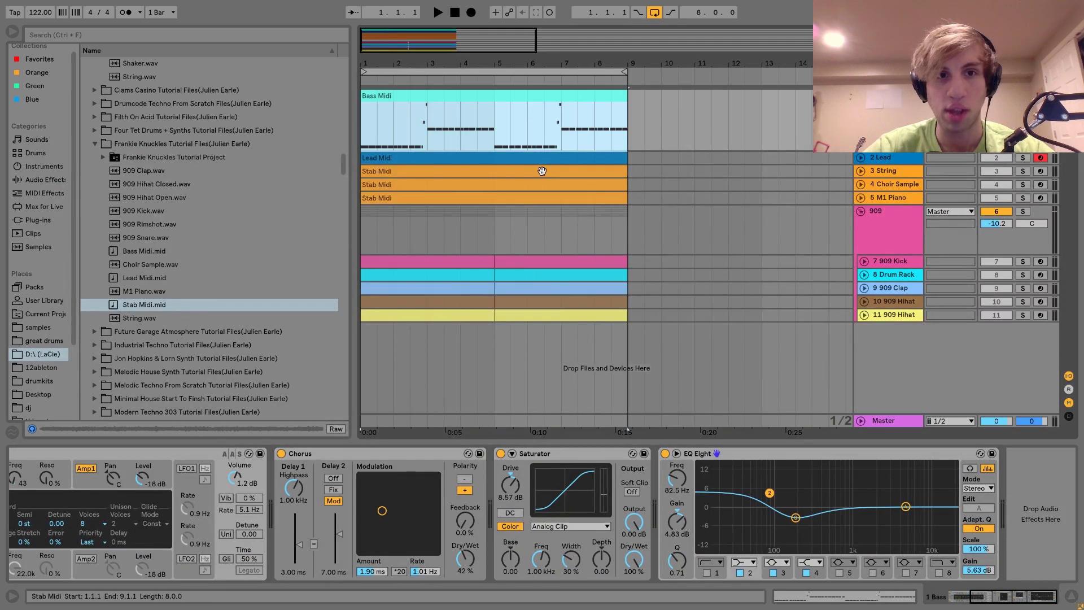
# Move the Lead track above Bass and open the Stab and Bass clips together in the piano roll
pyautogui.moveTo(882, 155); pyautogui.dragTo(890, 94)
pyautogui.click(559, 170)
pyautogui.keyDown('shift'); pyautogui.click(559, 142); pyautogui.keyUp('shift')
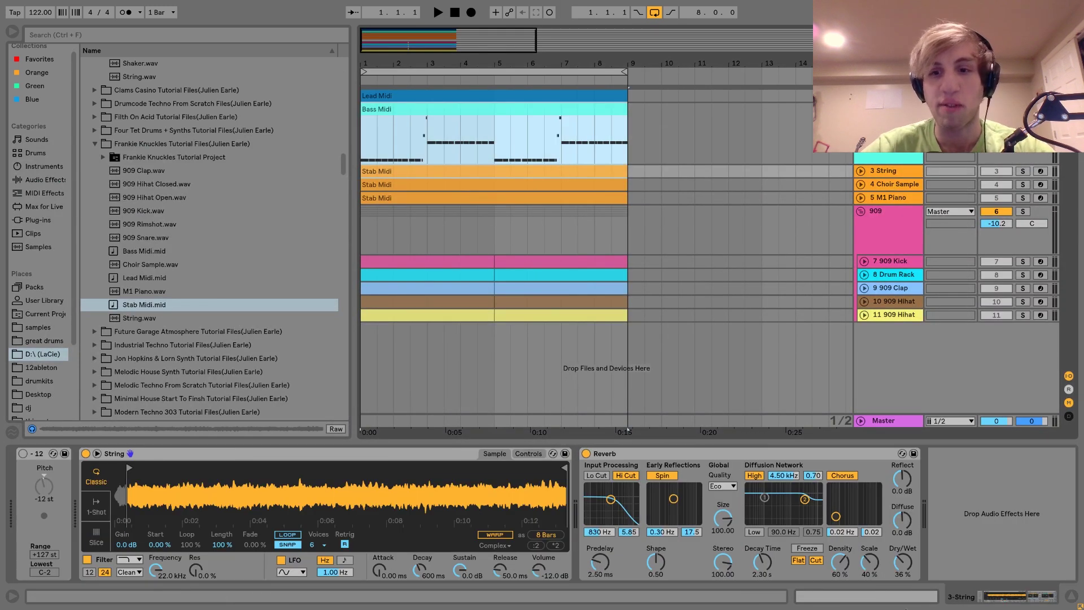
pyautogui.hotkey('shift', 'Tab')
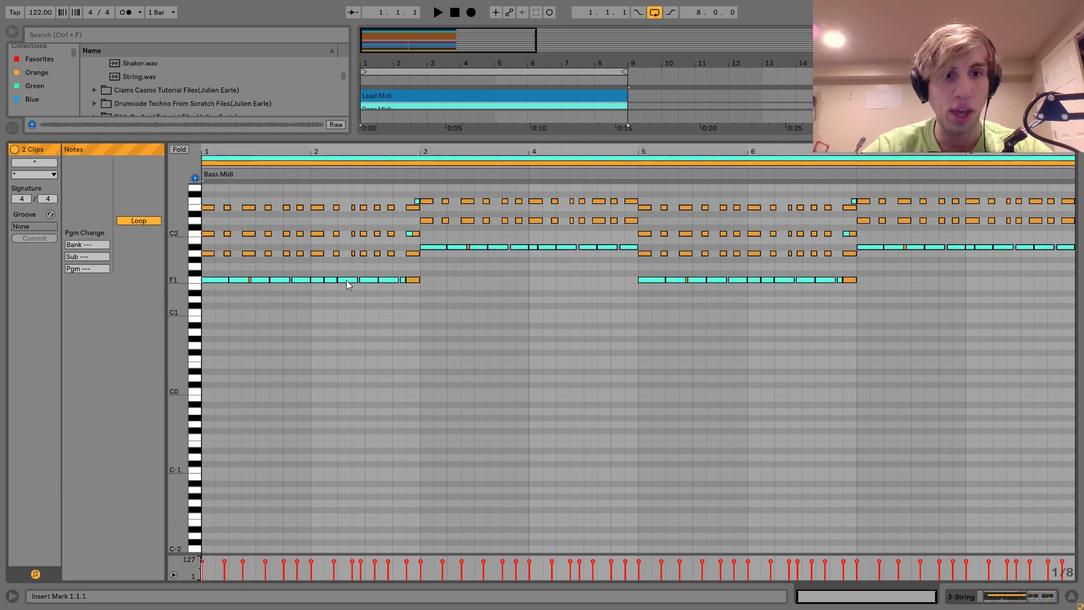
# Alternate between the Stab Midi and Bass Midi notes in the multi-clip editor to compare them
pyautogui.click(346, 280)
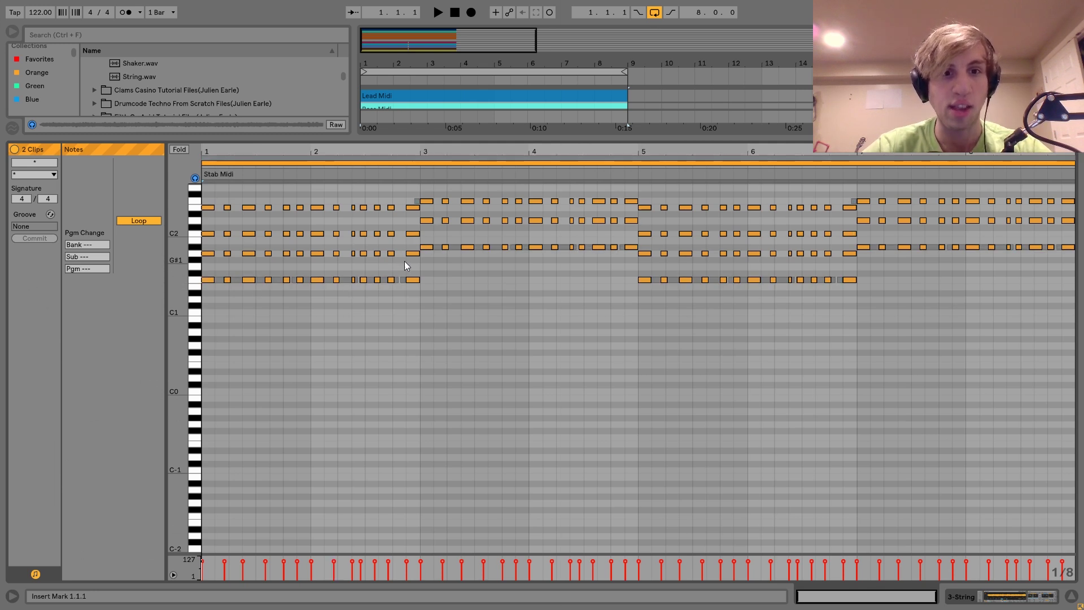
pyautogui.click(385, 279)
pyautogui.click(385, 279)
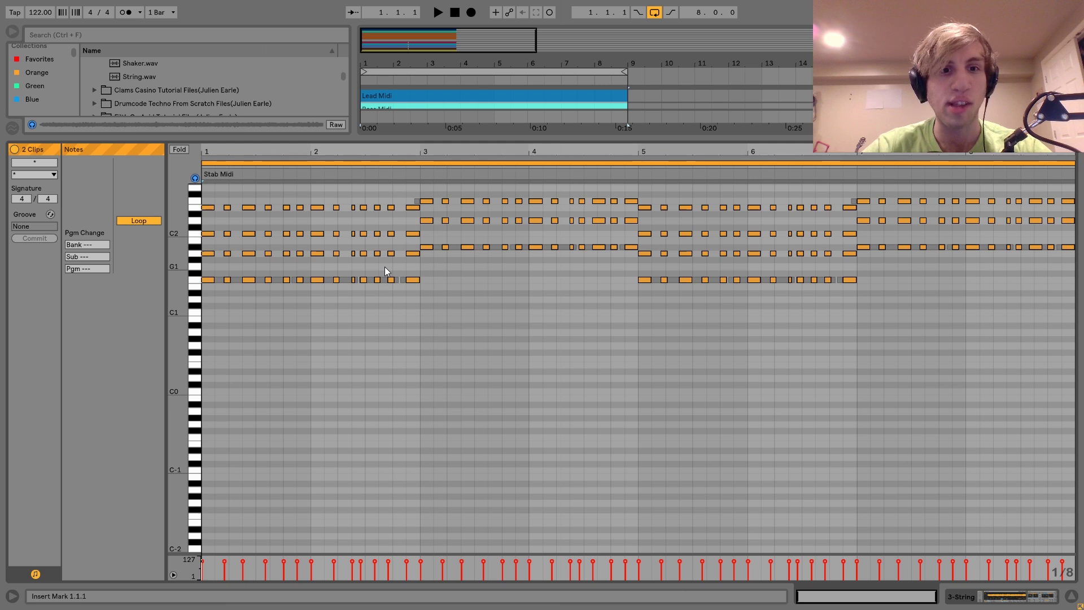
pyautogui.click(385, 279)
pyautogui.click(385, 280)
pyautogui.click(385, 280)
pyautogui.click(386, 281)
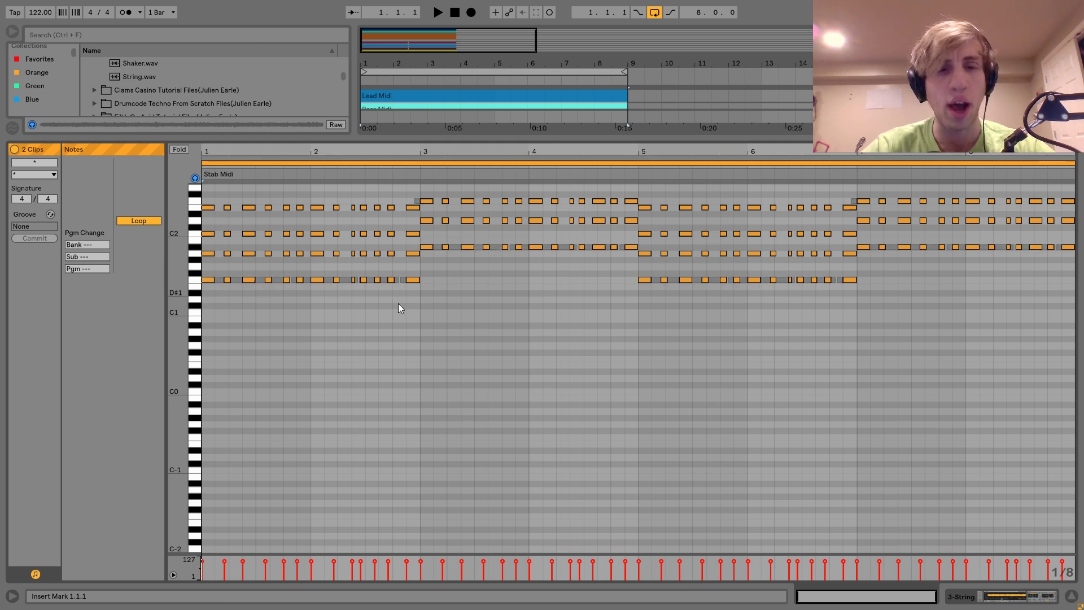
# Audition the M1 Piano track solo, then move the Bass track back above Lead
pyautogui.click(971, 598)
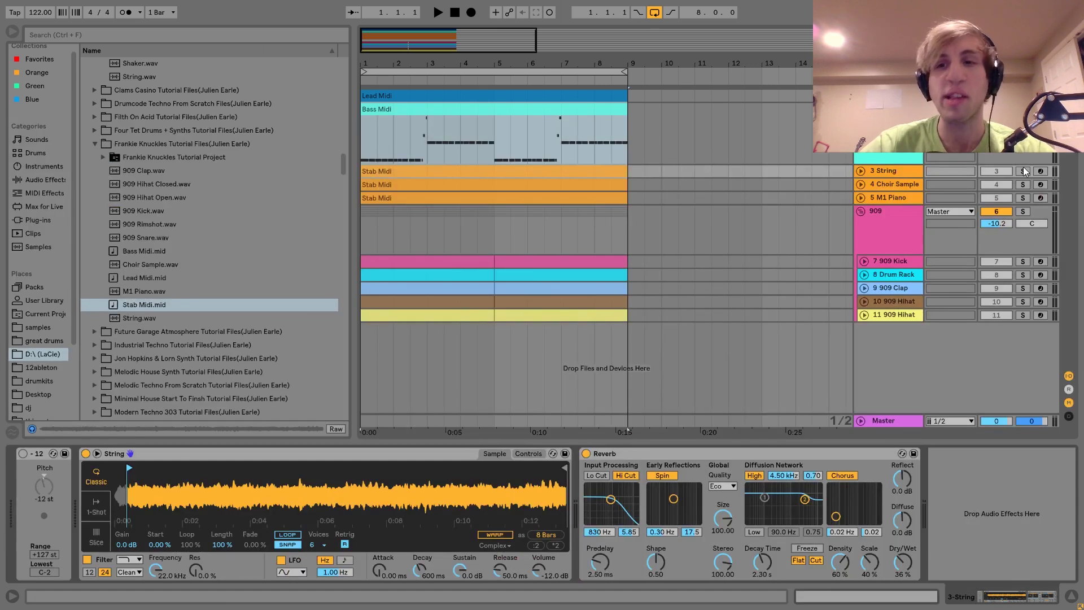
pyautogui.click(1023, 197)
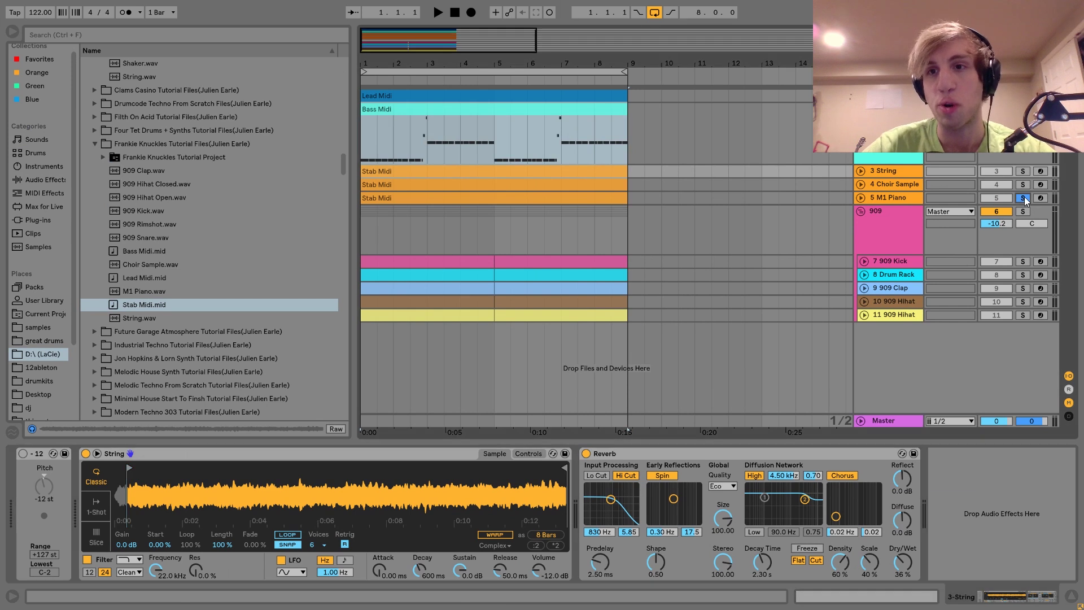
pyautogui.press('space')
pyautogui.click(1023, 198)
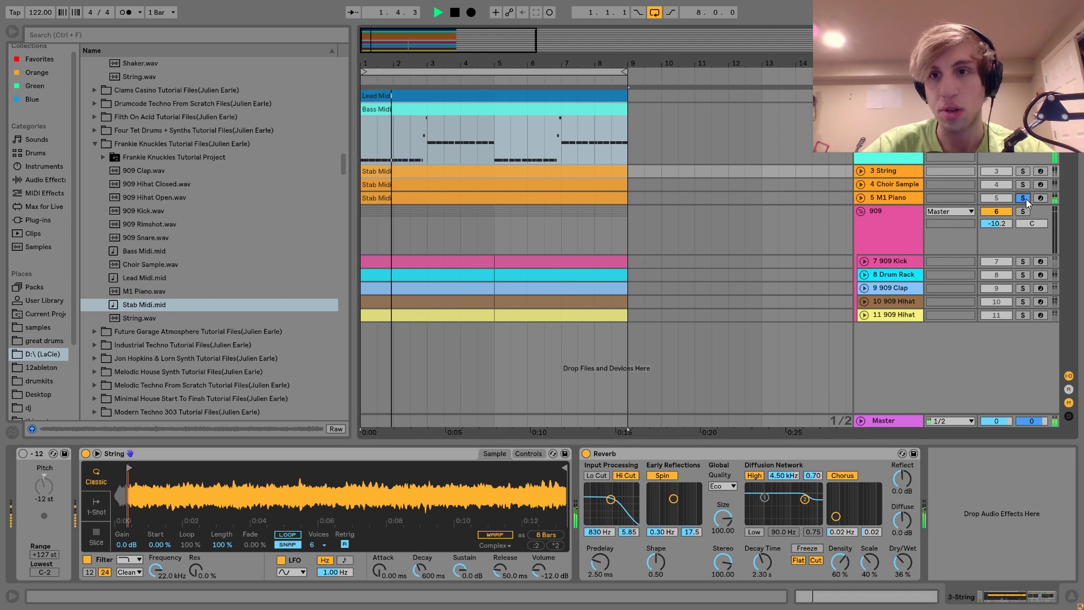
pyautogui.press('space')
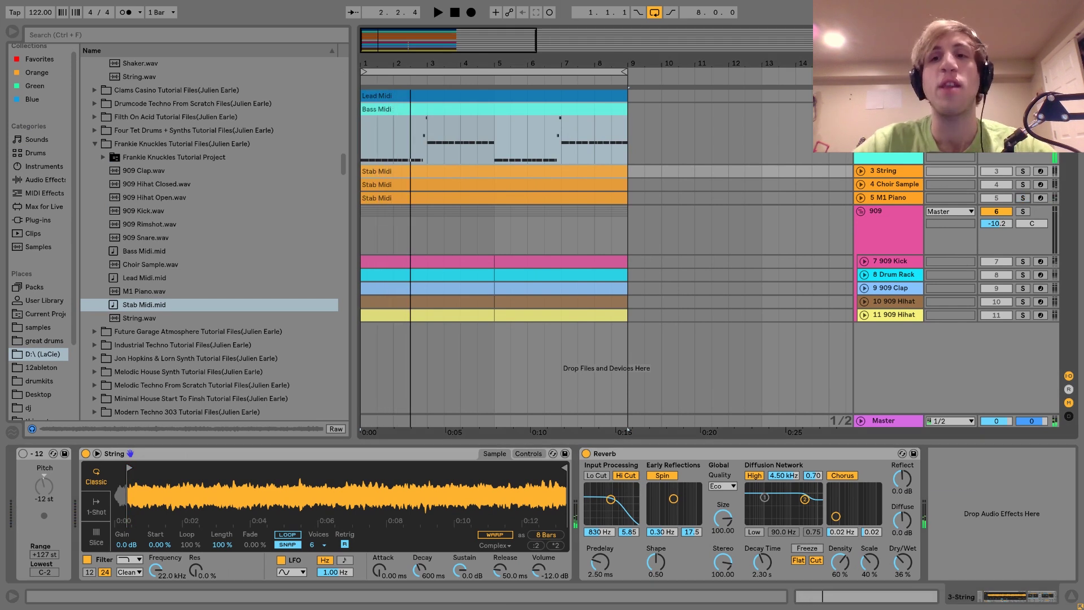
pyautogui.press('Up')
pyautogui.hotkey('ctrl', 'Up')
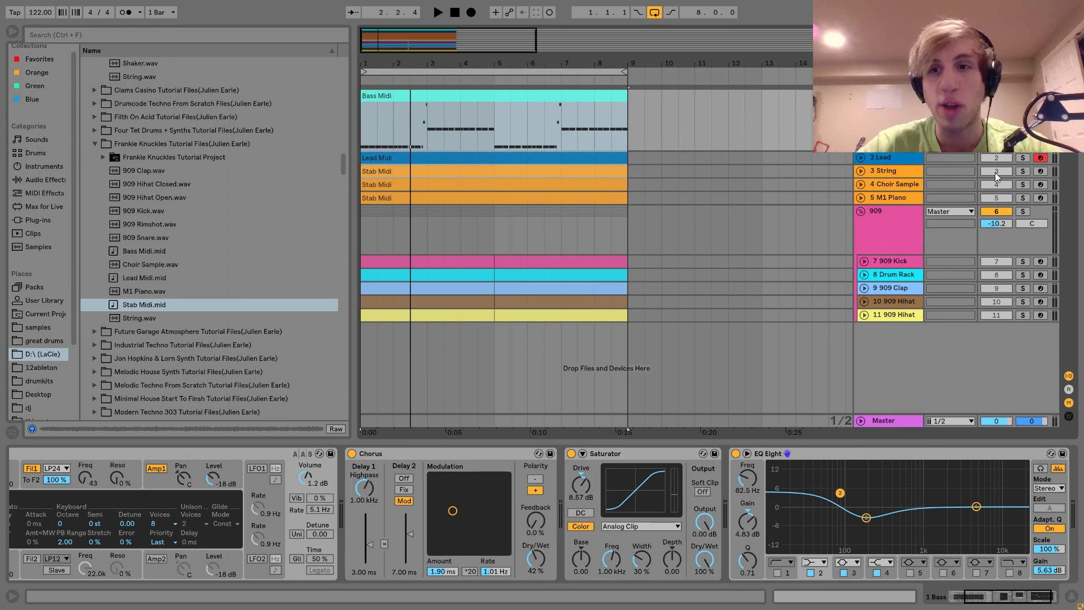
# Audition the String track solo, then copy the selected clips to start at bar 9
pyautogui.press('space')
pyautogui.click(1023, 171)
pyautogui.click(1023, 171)
pyautogui.press('space')
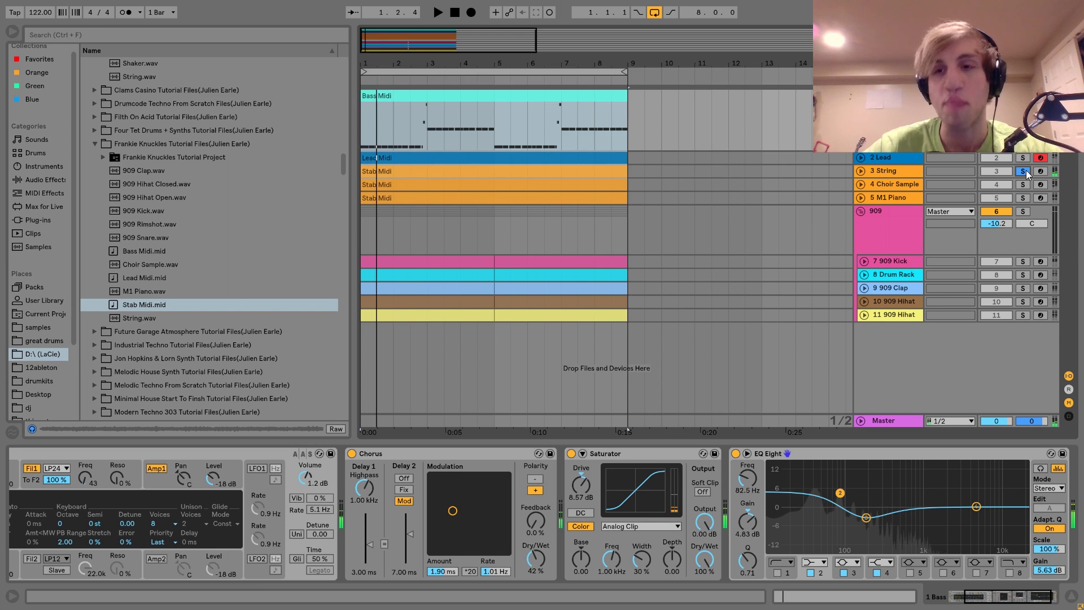
pyautogui.click(1022, 96)
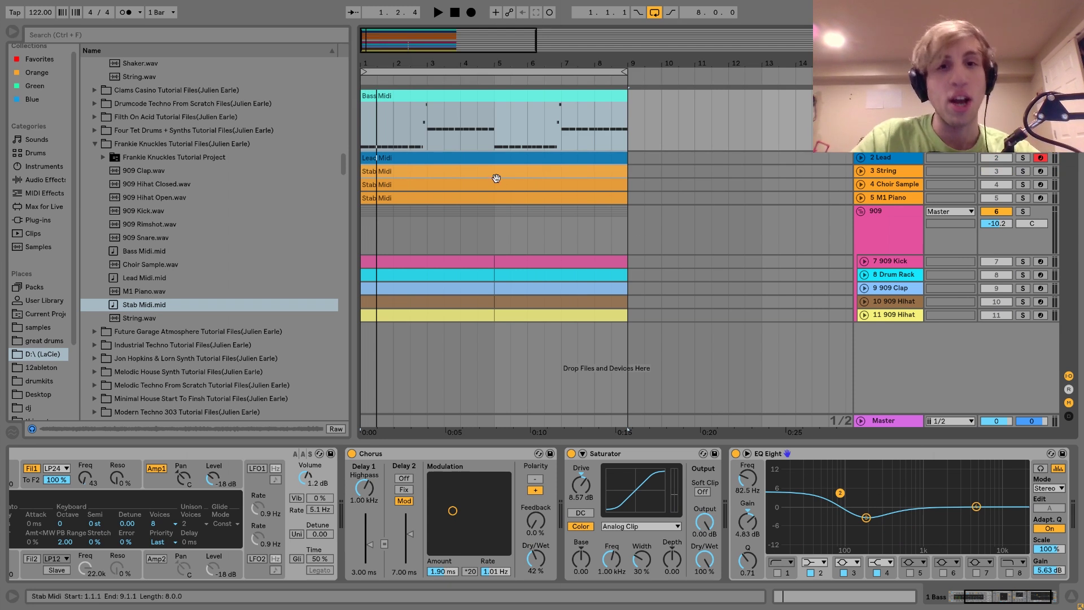
pyautogui.moveTo(429, 172); pyautogui.dragTo(596, 174)
pyautogui.click(596, 174)
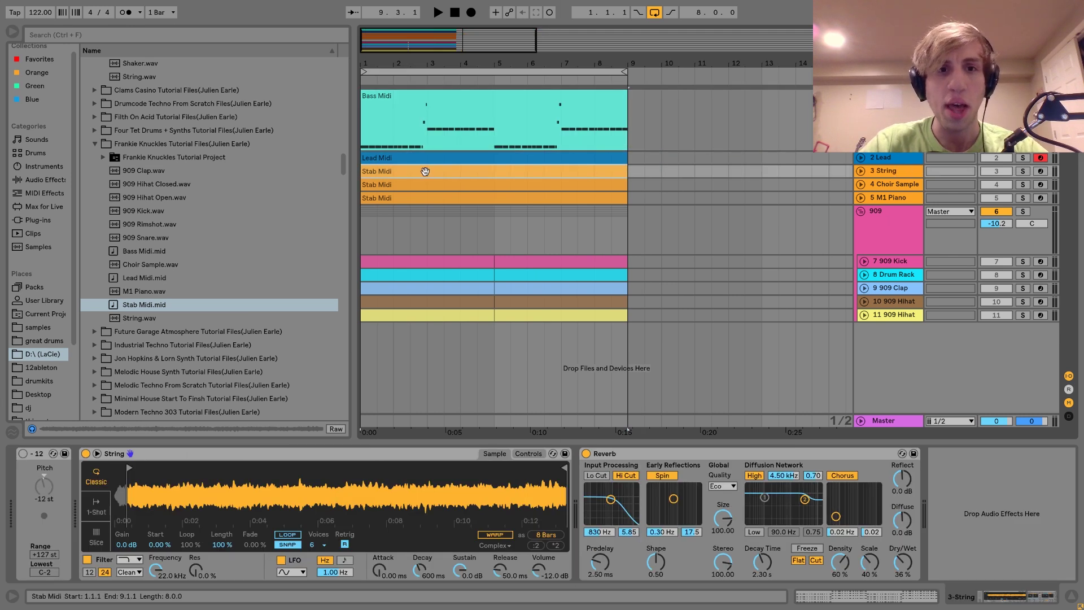
pyautogui.moveTo(423, 174); pyautogui.dragTo(700, 119)
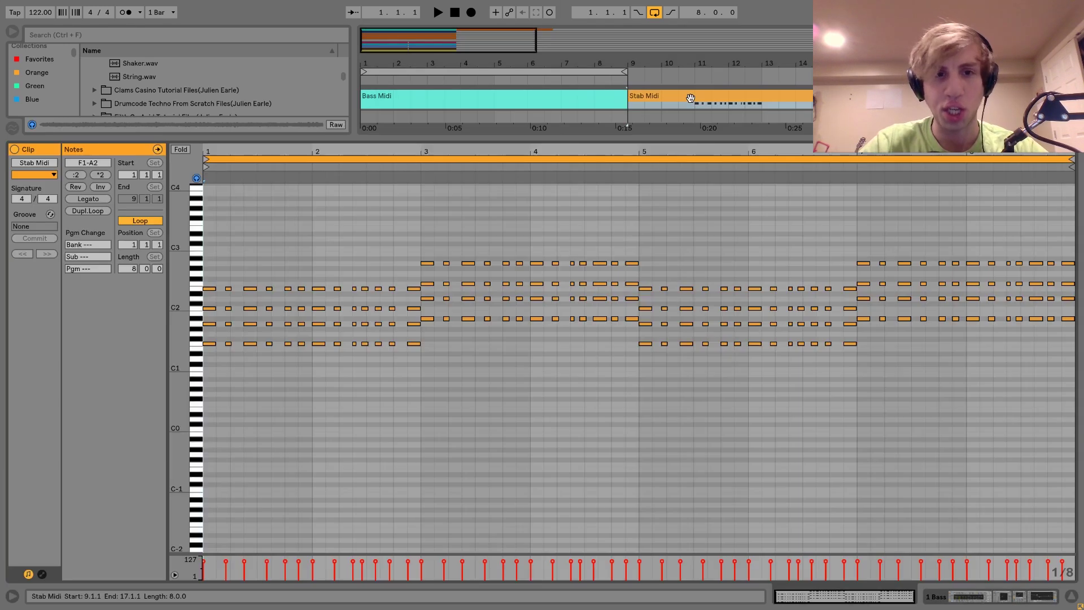
pyautogui.moveTo(209, 331); pyautogui.dragTo(415, 238)
pyautogui.moveTo(427, 313); pyautogui.dragTo(635, 231)
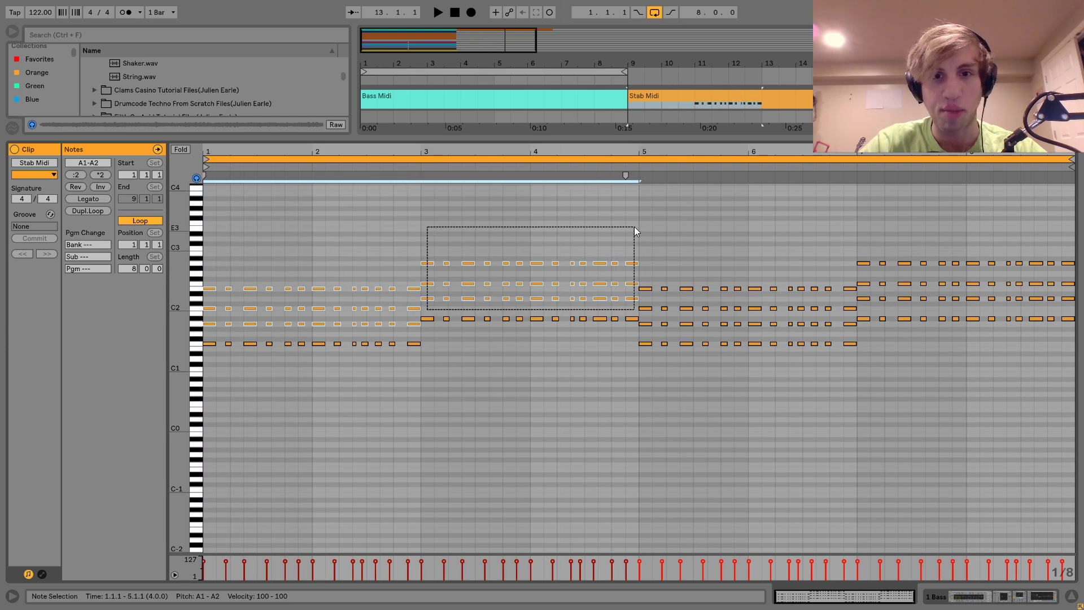
pyautogui.press('Delete')
pyautogui.press('space')
pyautogui.hotkey('shift', 'Tab')
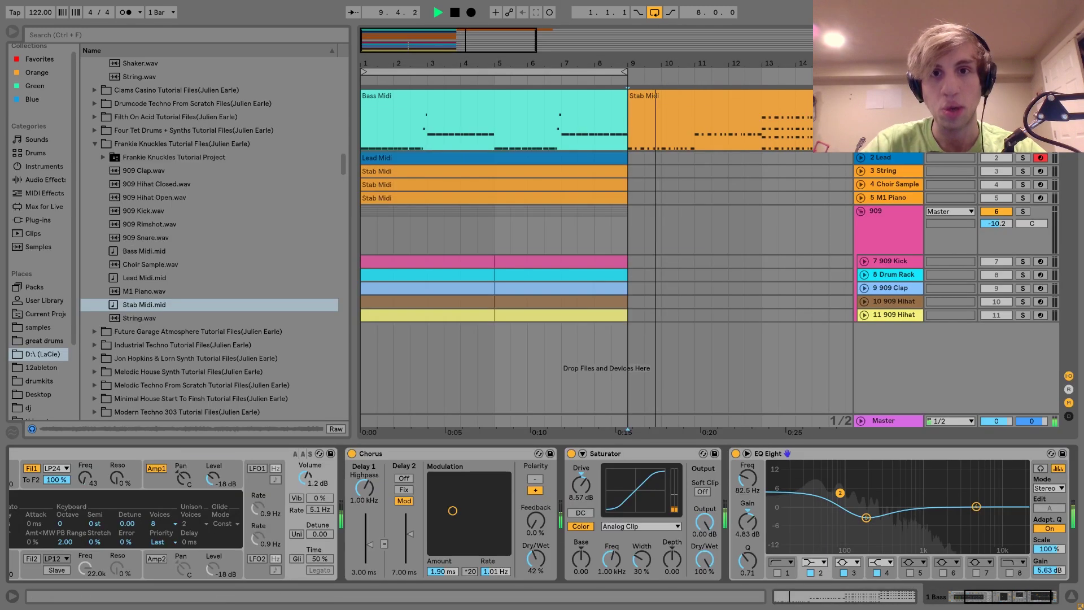
pyautogui.press('space')
pyautogui.press('Delete')
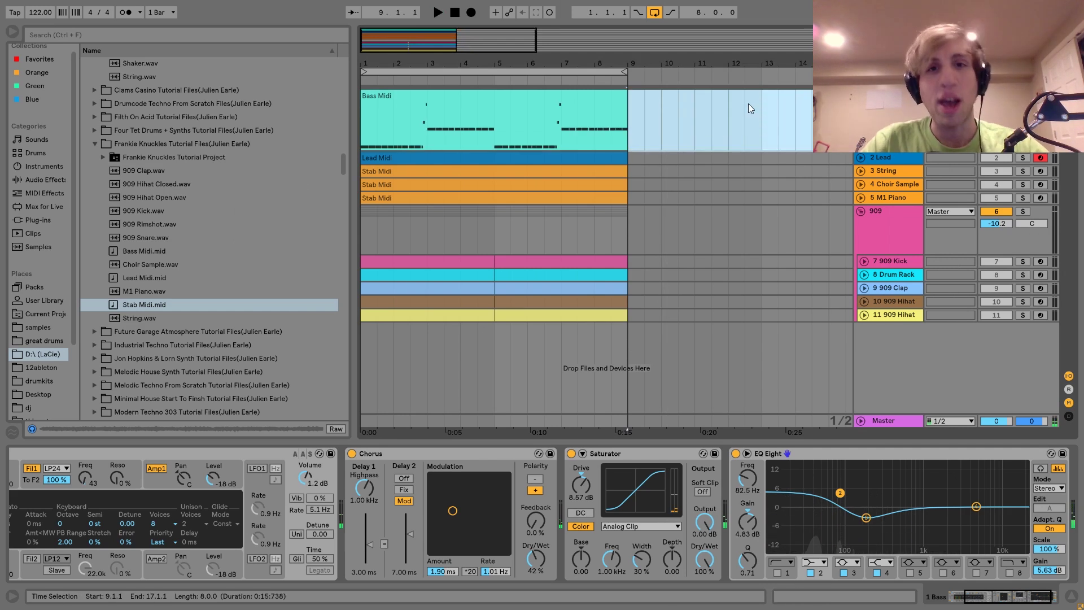
pyautogui.click(502, 111)
pyautogui.press('space')
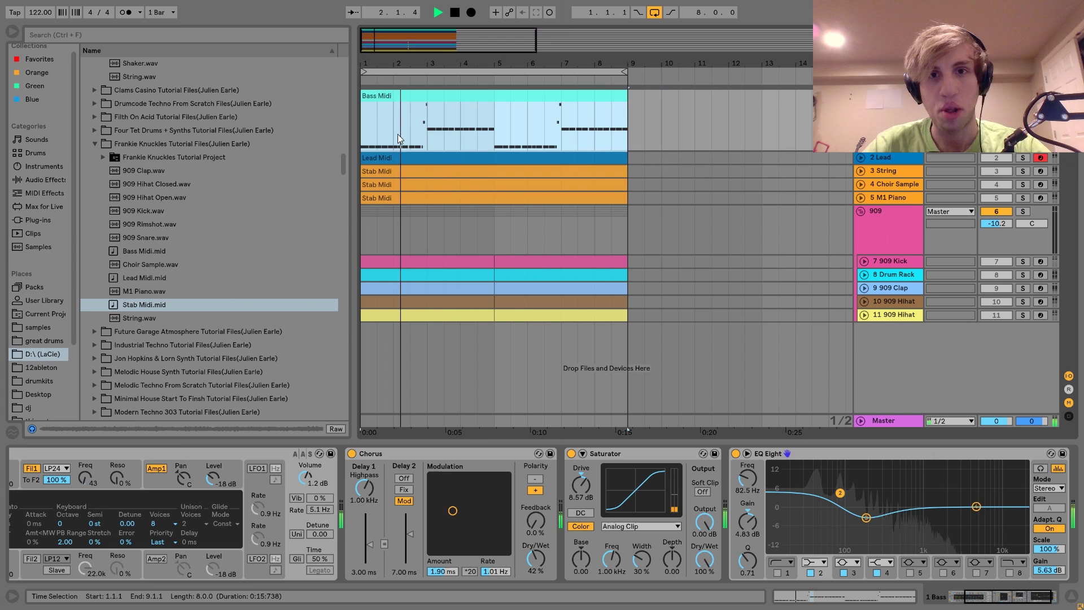
pyautogui.press('space')
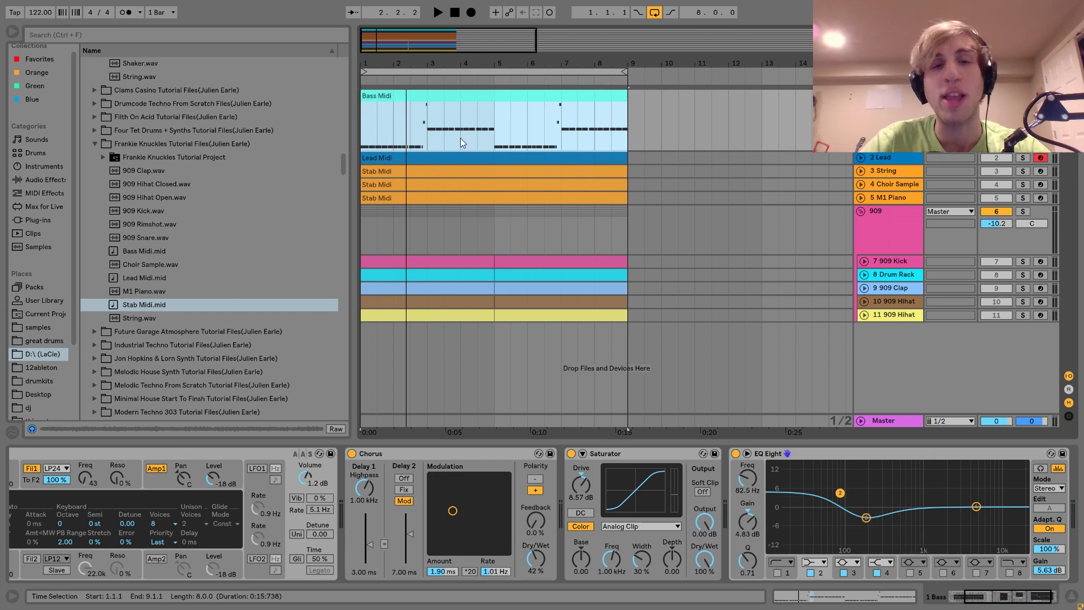
# Zoom into the Bass Midi clip and inspect the F1, C2 and F2 pickup notes before bar 3
pyautogui.doubleClick(426, 95)
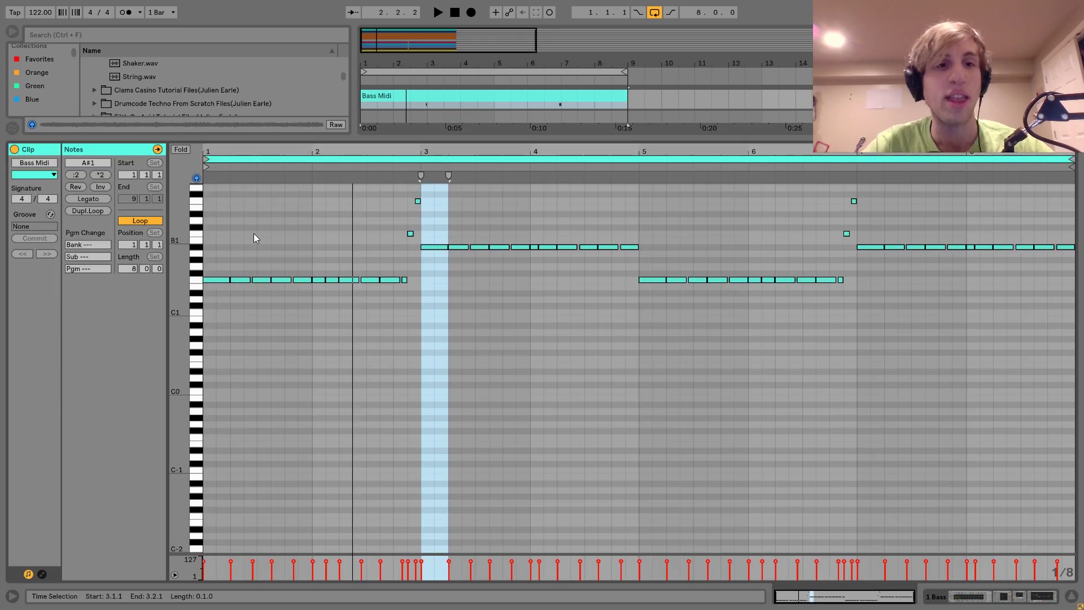
pyautogui.moveTo(250, 151)
pyautogui.mouseDown()
pyautogui.moveTo(250, 166)
pyautogui.moveTo(250, 151)
pyautogui.mouseUp()
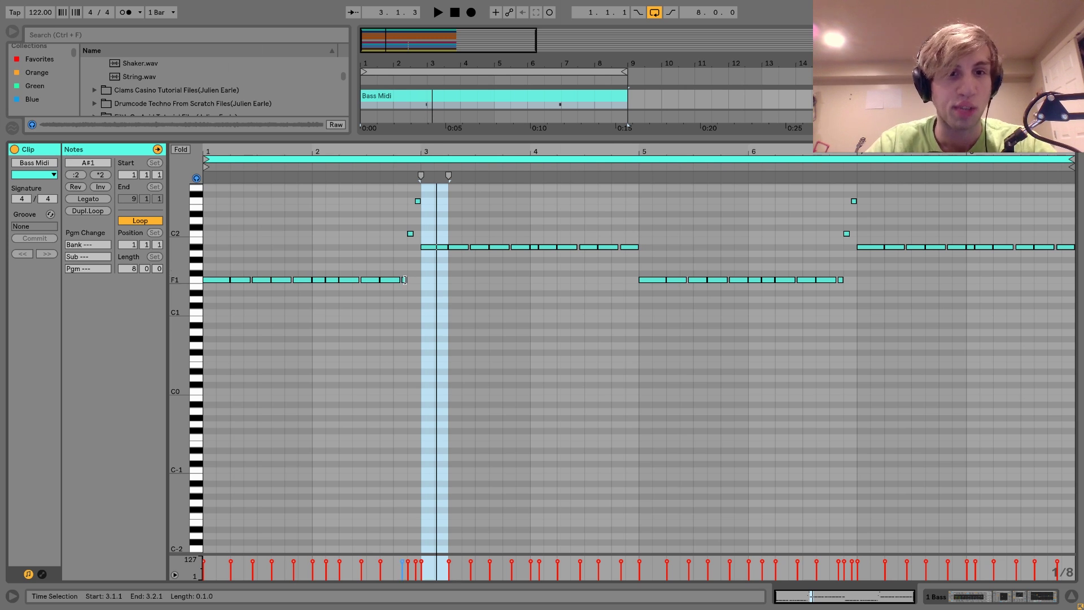
pyautogui.click(404, 280)
pyautogui.click(410, 233)
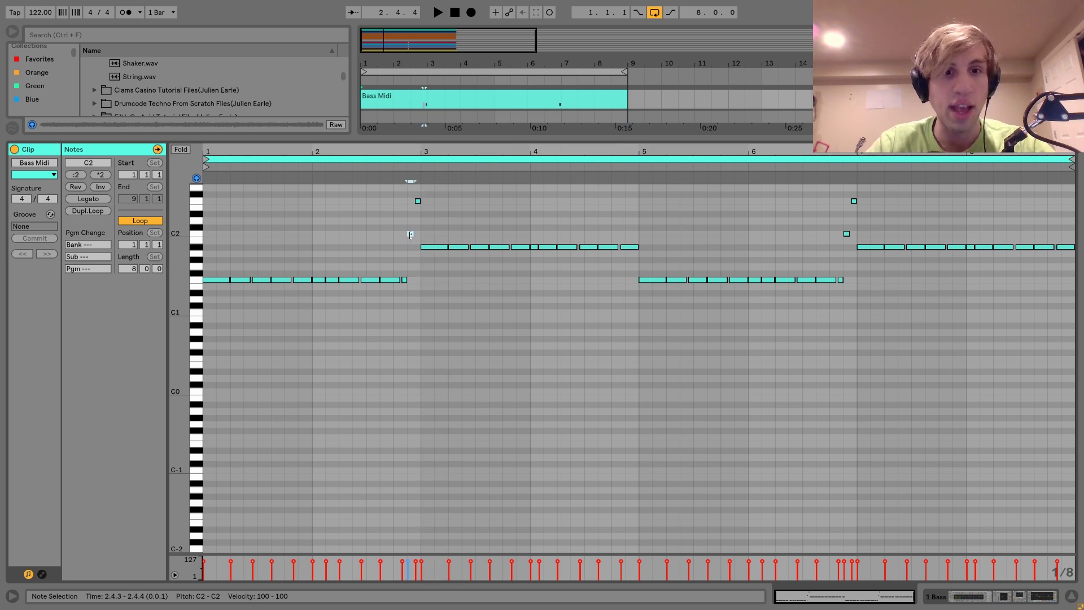
pyautogui.click(418, 202)
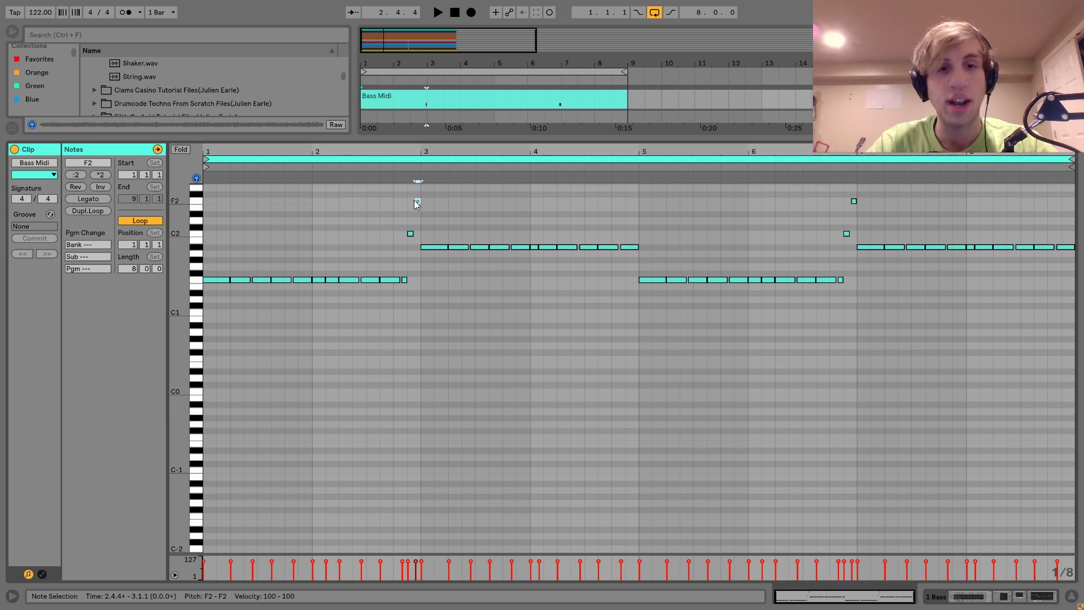
pyautogui.click(386, 179)
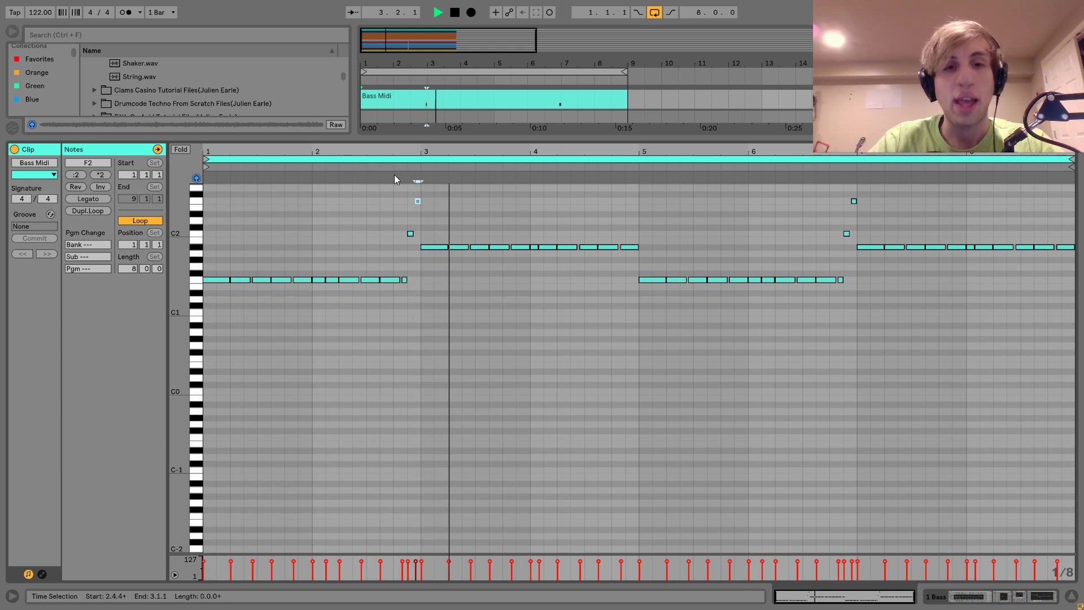
pyautogui.press('space')
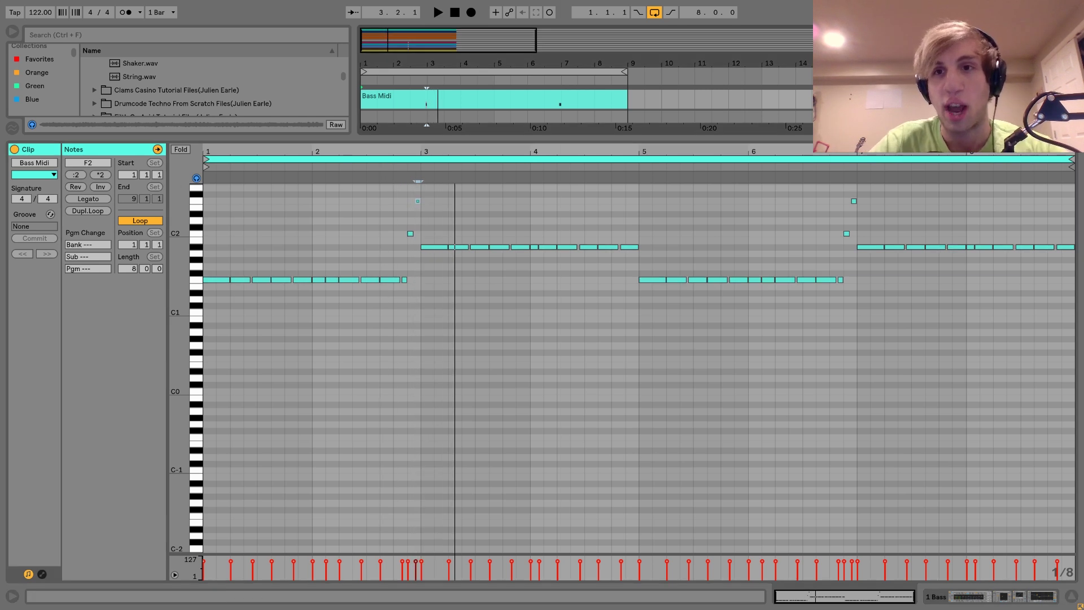
# Back in the arrangement, play the bass from a point inside the Bass Midi clip and select the clip
pyautogui.hotkey('shift', 'Tab')
pyautogui.click(409, 128)
pyautogui.press('space')
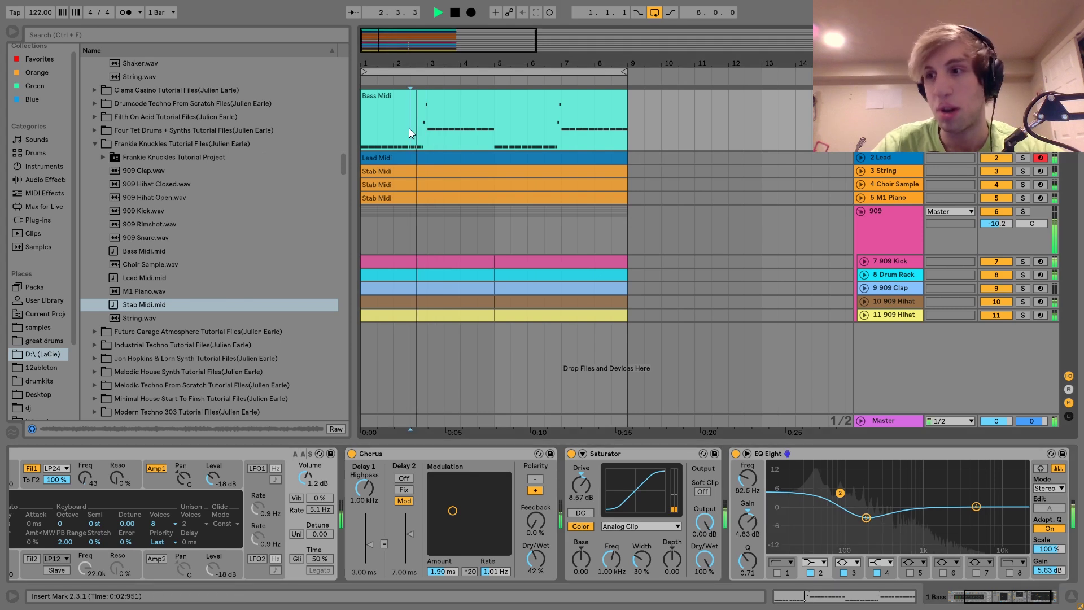
pyautogui.press('space')
pyautogui.click(474, 103)
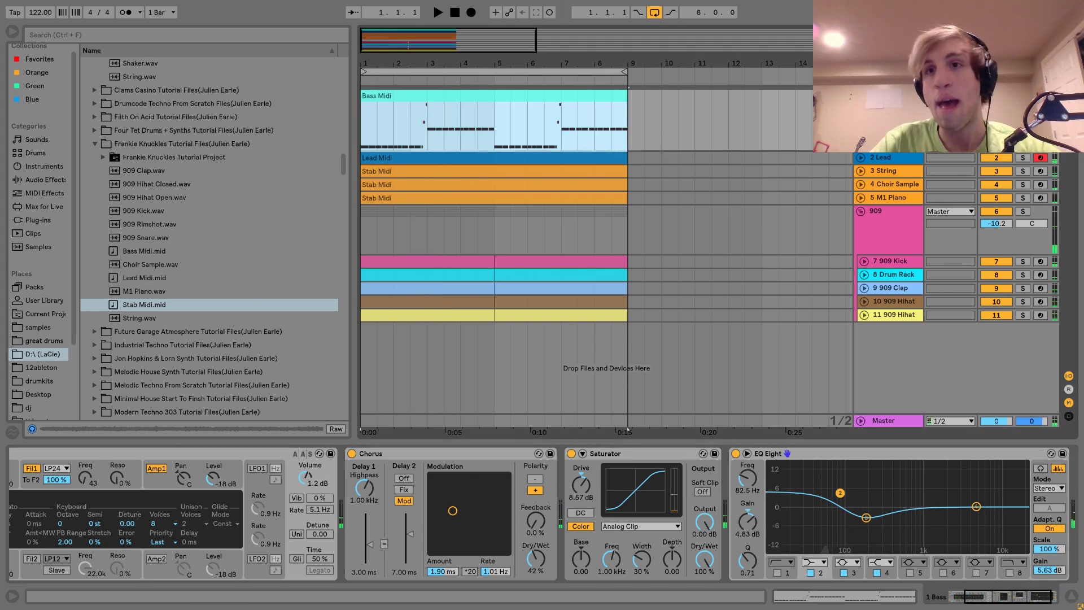
# Zoom into the first bars and select the F1 notes at 1.2.4, 1.4, 2.4 plus the F2 note
pyautogui.doubleClick(539, 107)
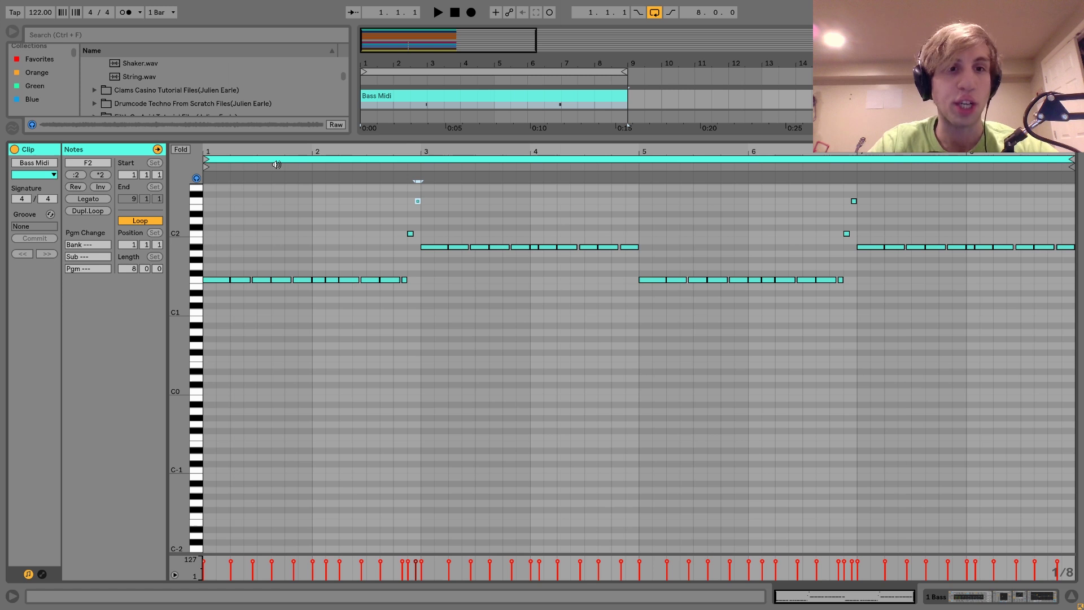
pyautogui.moveTo(262, 152); pyautogui.dragTo(344, 153)
pyautogui.click(350, 279)
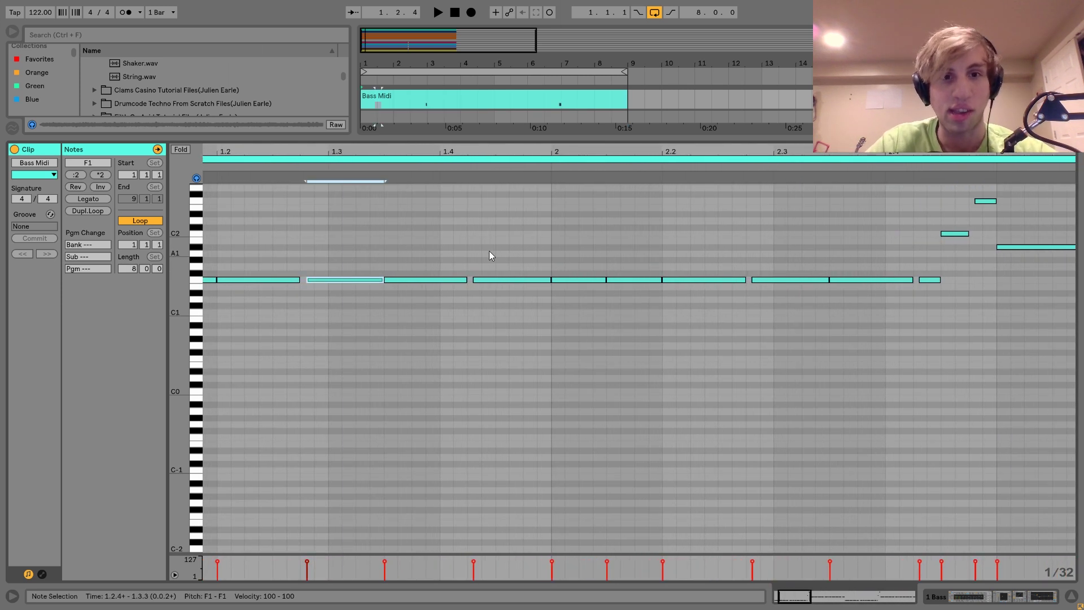
pyautogui.keyDown('shift'); pyautogui.click(508, 279); pyautogui.keyUp('shift')
pyautogui.keyDown('shift'); pyautogui.click(929, 280); pyautogui.keyUp('shift')
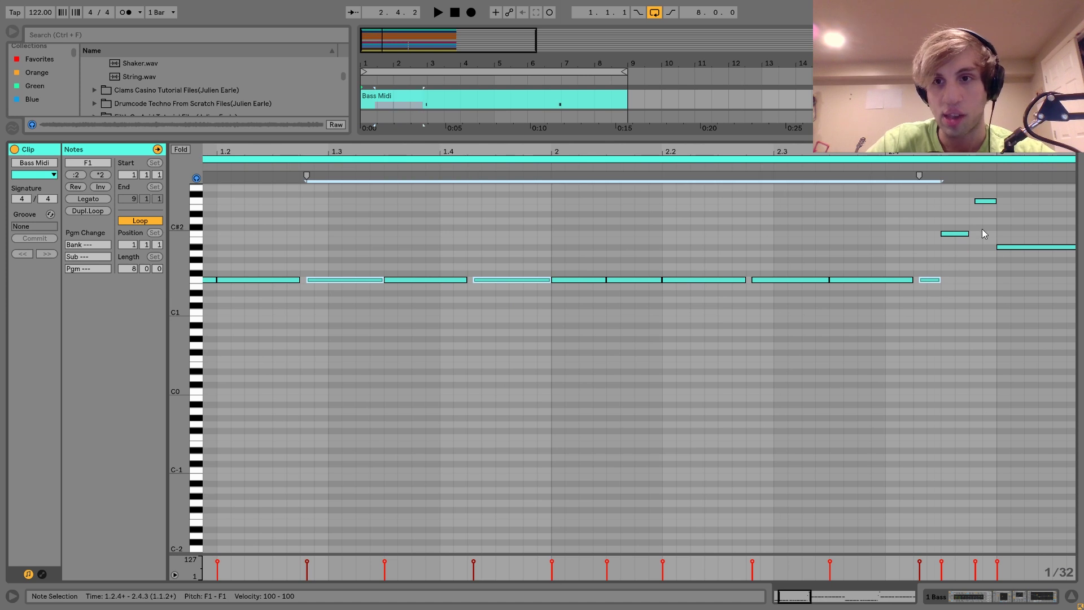
pyautogui.keyDown('shift'); pyautogui.click(985, 201); pyautogui.keyUp('shift')
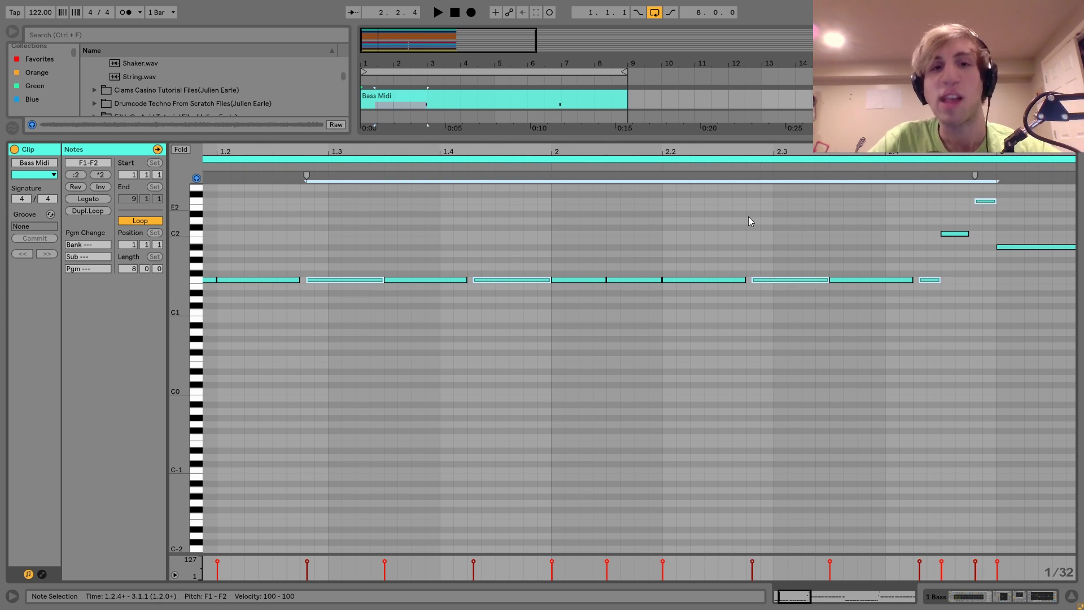
# Clear the selection, zoom out to the whole bass clip, play it and return to the arrangement
pyautogui.click(644, 131)
pyautogui.doubleClick(335, 150)
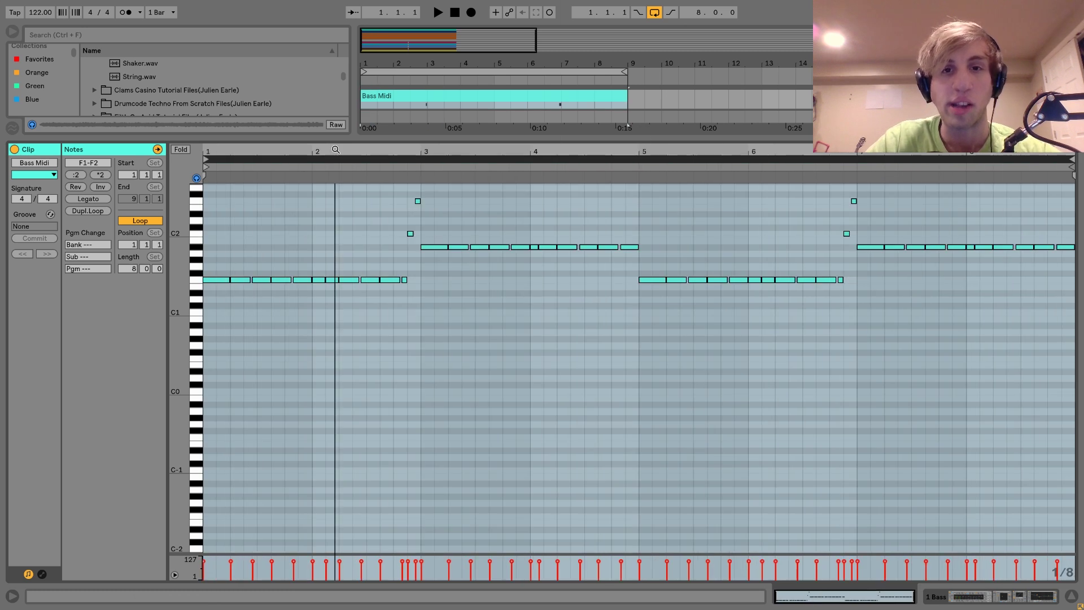
pyautogui.press('space')
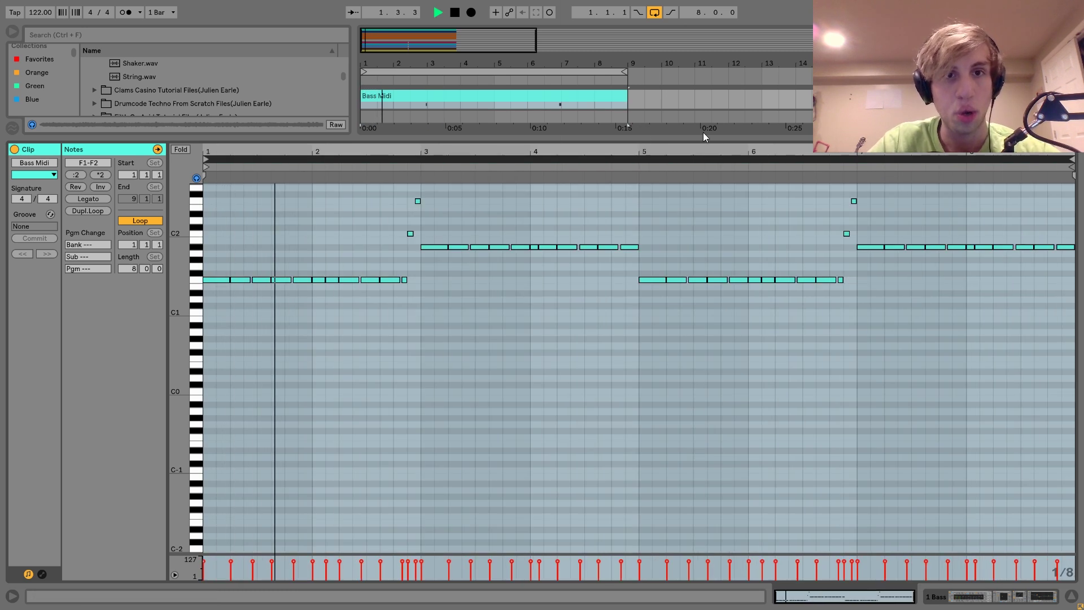
pyautogui.hotkey('shift', 'Tab')
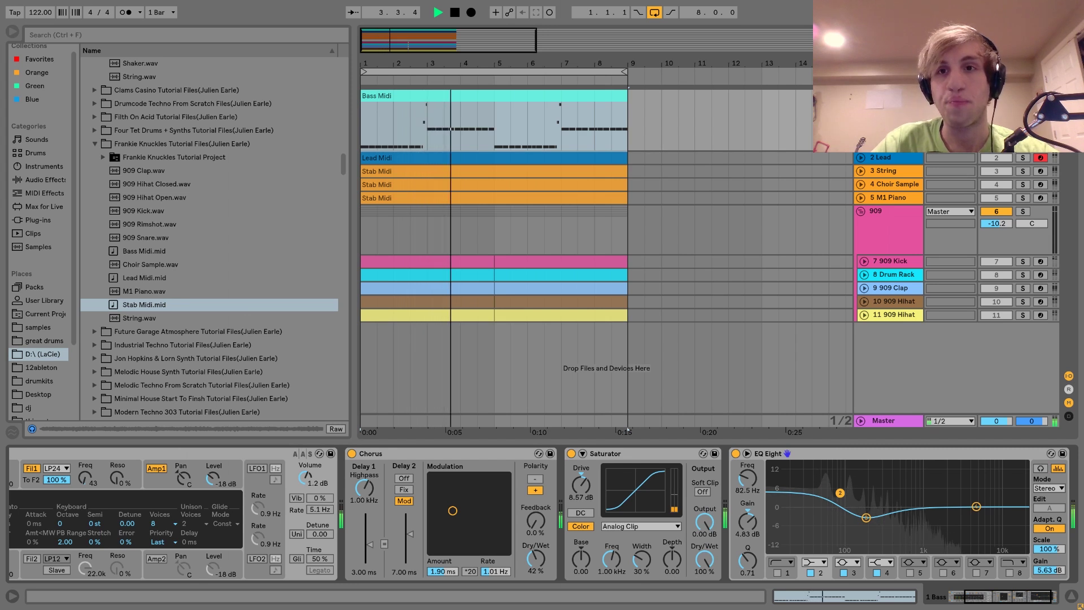
# Review Analog's first oscillator, second oscillator and first filter envelope settings
pyautogui.press('space')
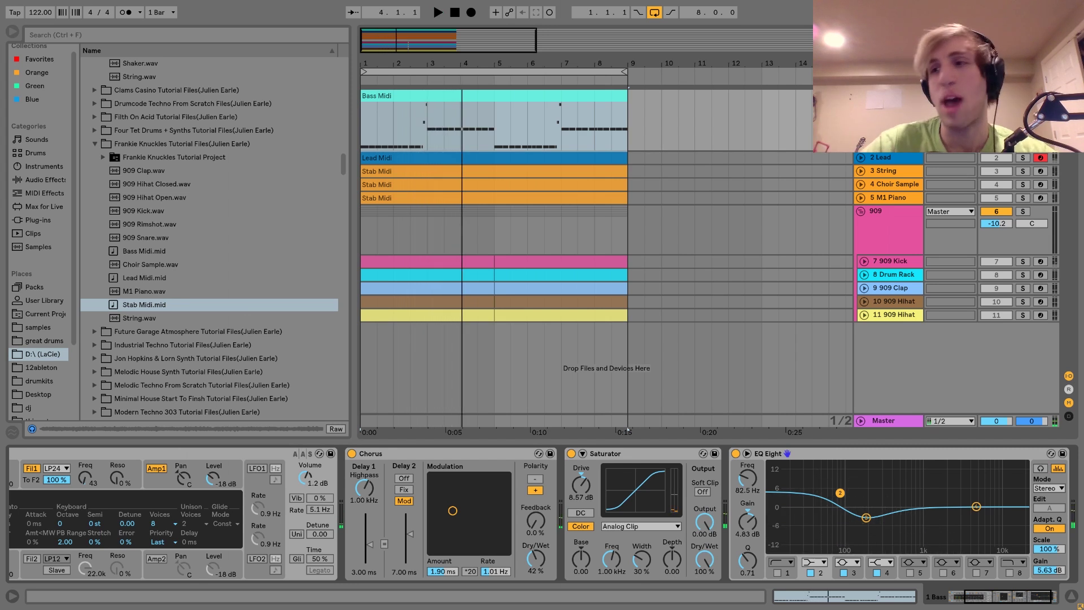
pyautogui.hscroll(-3, 432, 530)
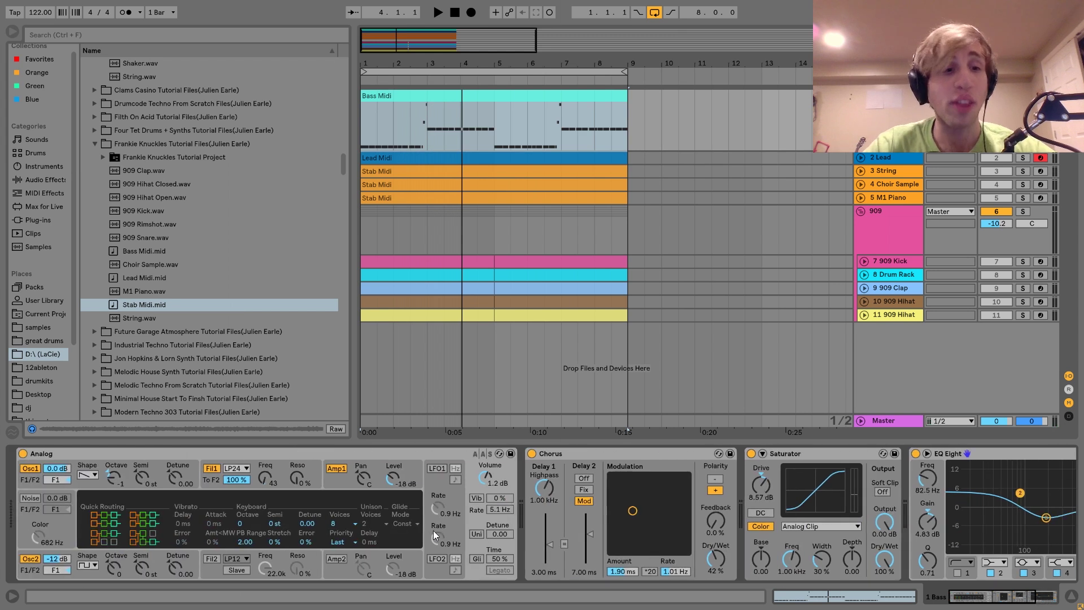
pyautogui.click(91, 483)
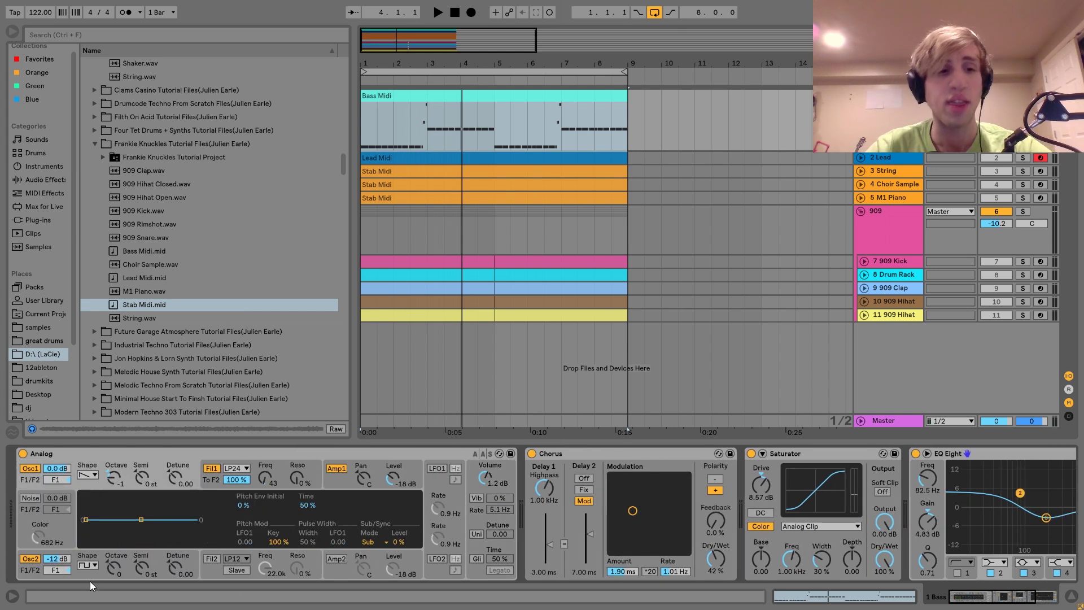
pyautogui.click(189, 576)
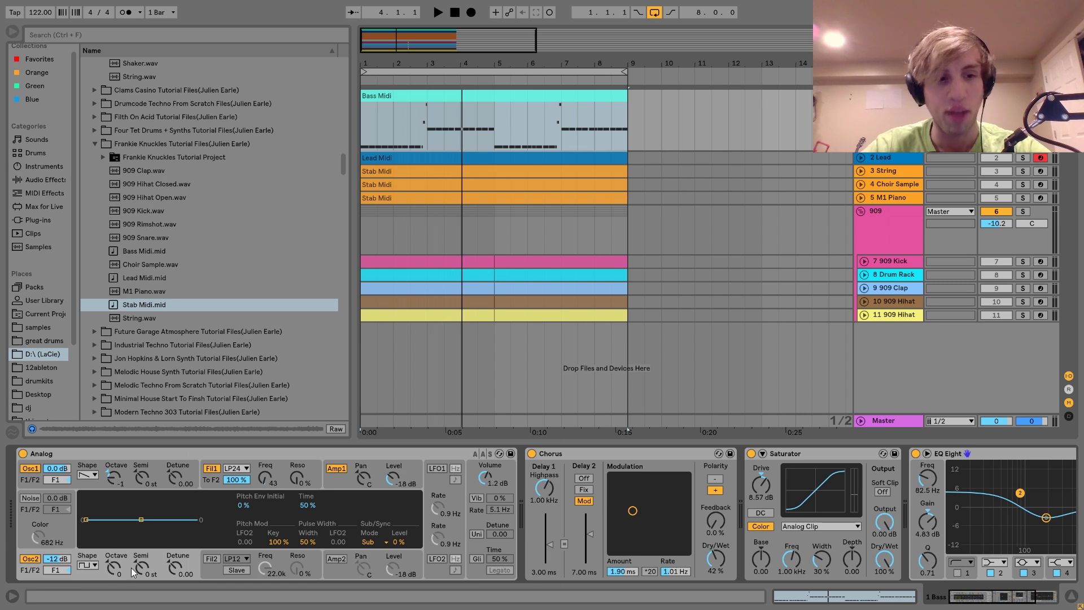
pyautogui.click(216, 479)
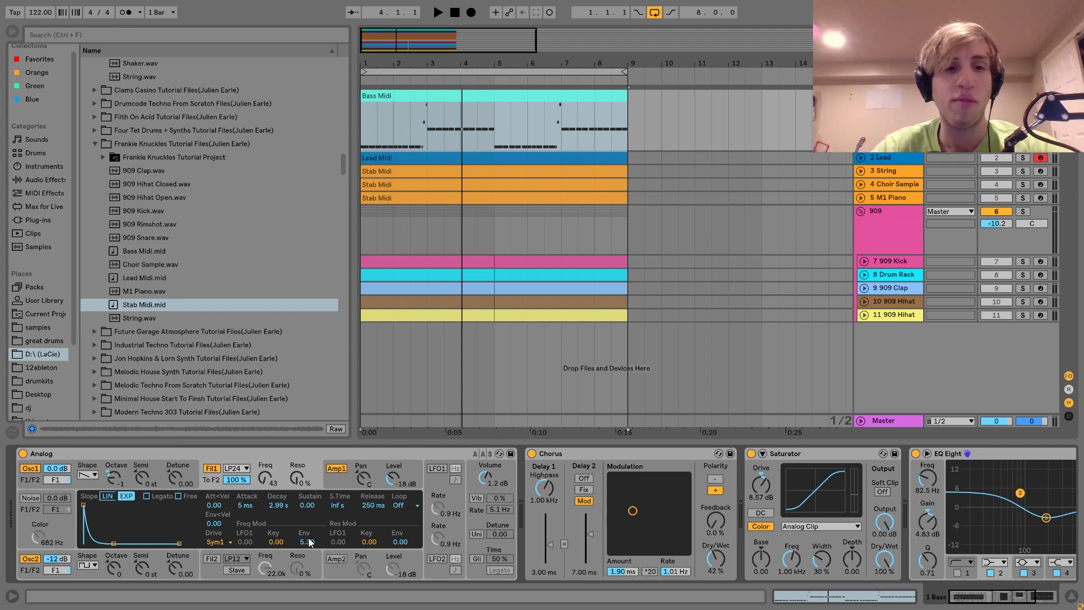
# Compare the bass with Analog's first filter turned off and back on during playback
pyautogui.press('space')
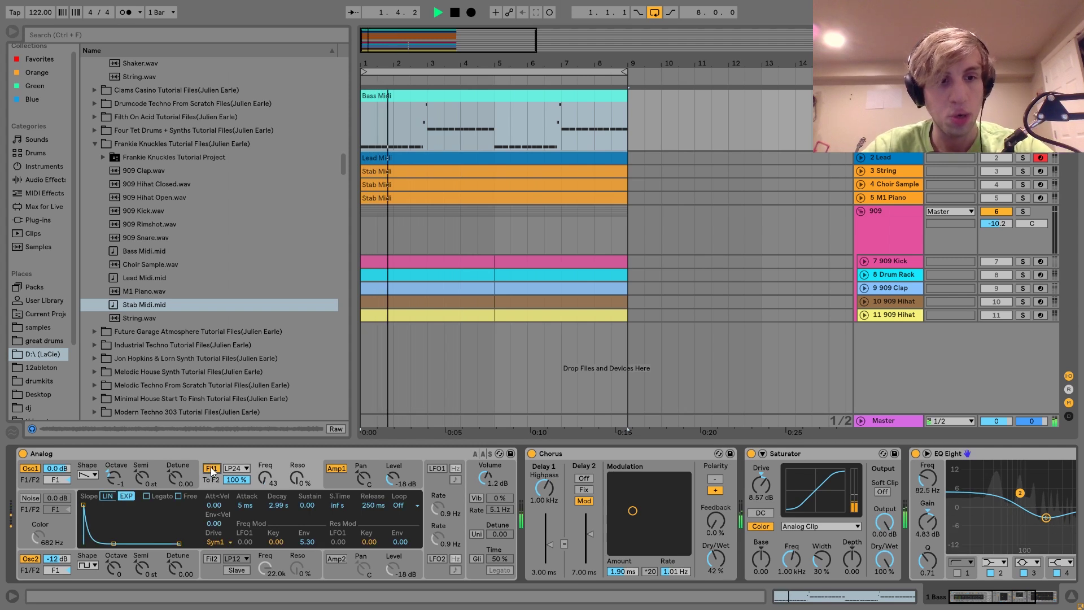
pyautogui.click(211, 469)
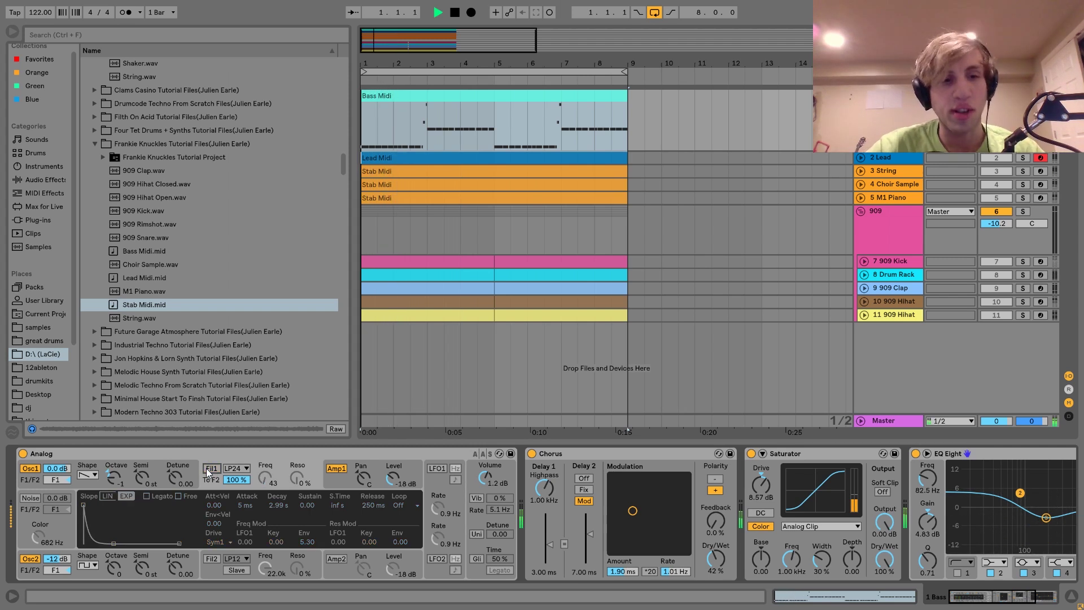
pyautogui.click(205, 468)
pyautogui.press('space')
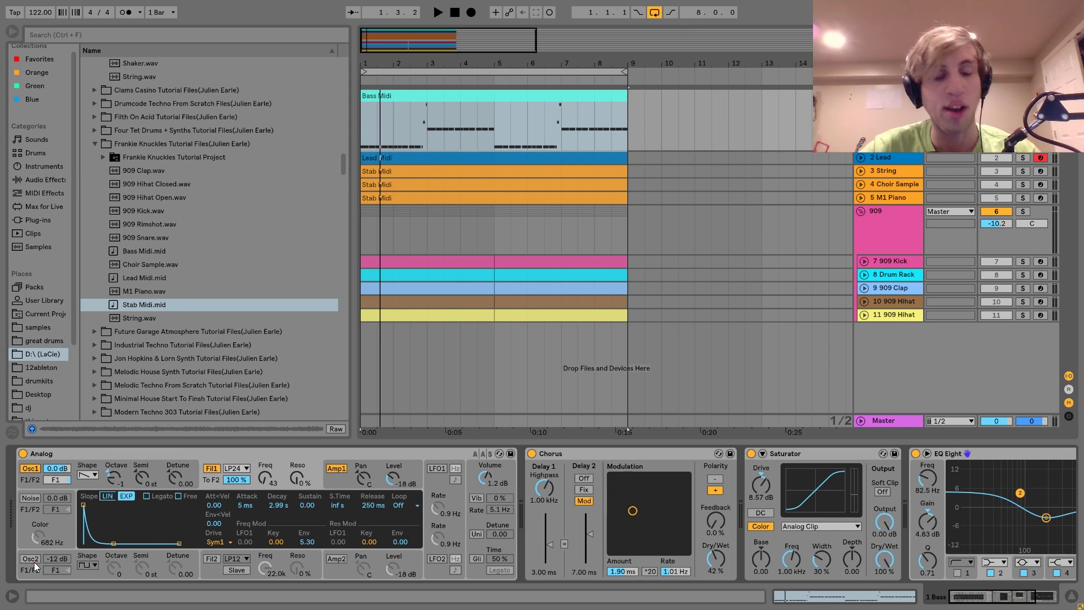
# Listen to the bass and view the second oscillator's pitch-envelope settings
pyautogui.press('space')
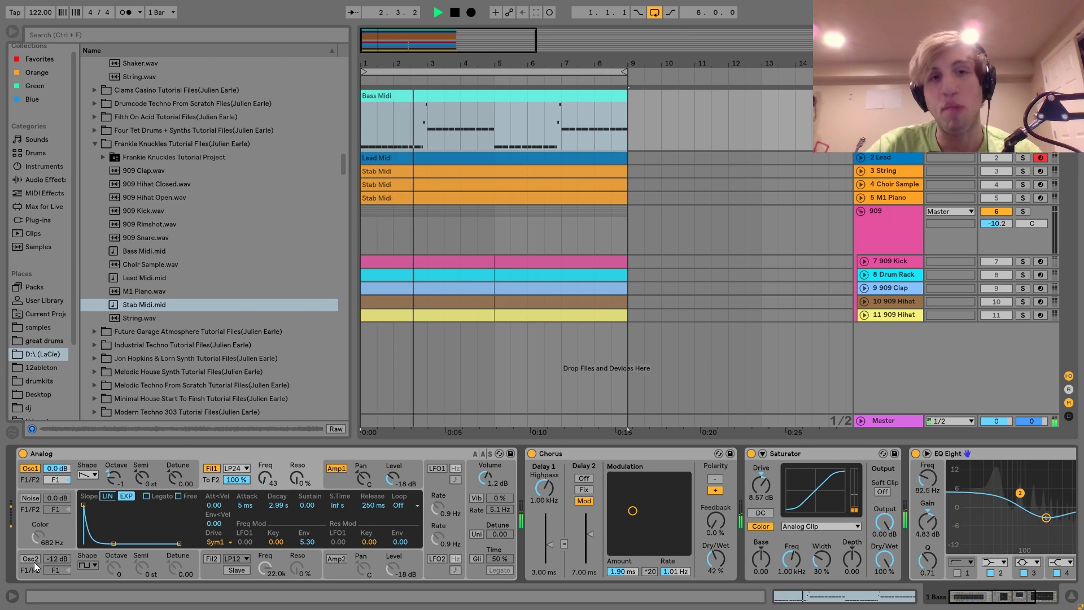
pyautogui.press('space')
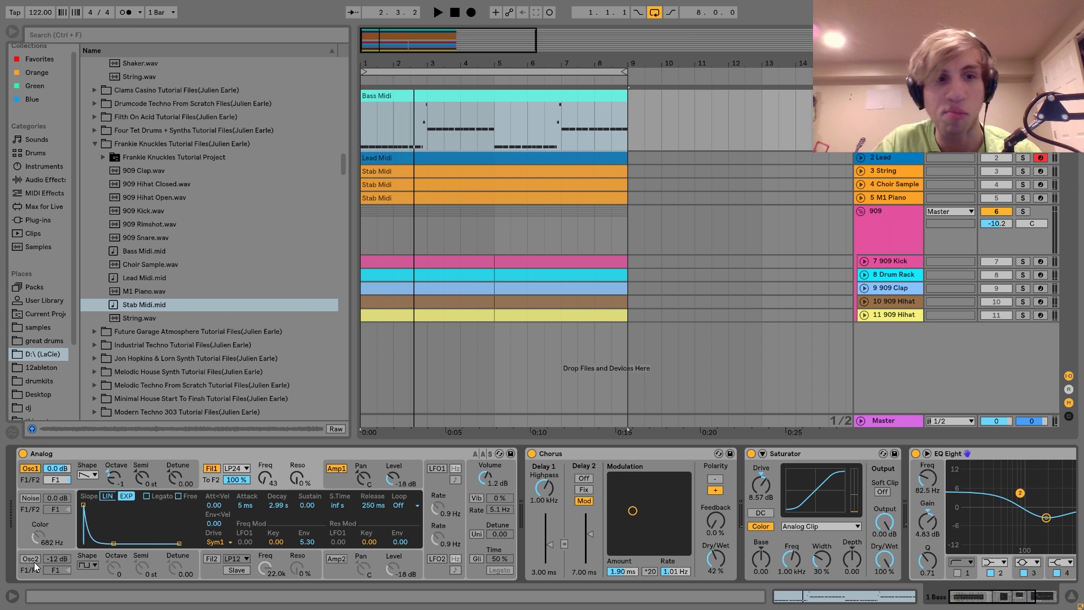
pyautogui.click(31, 558)
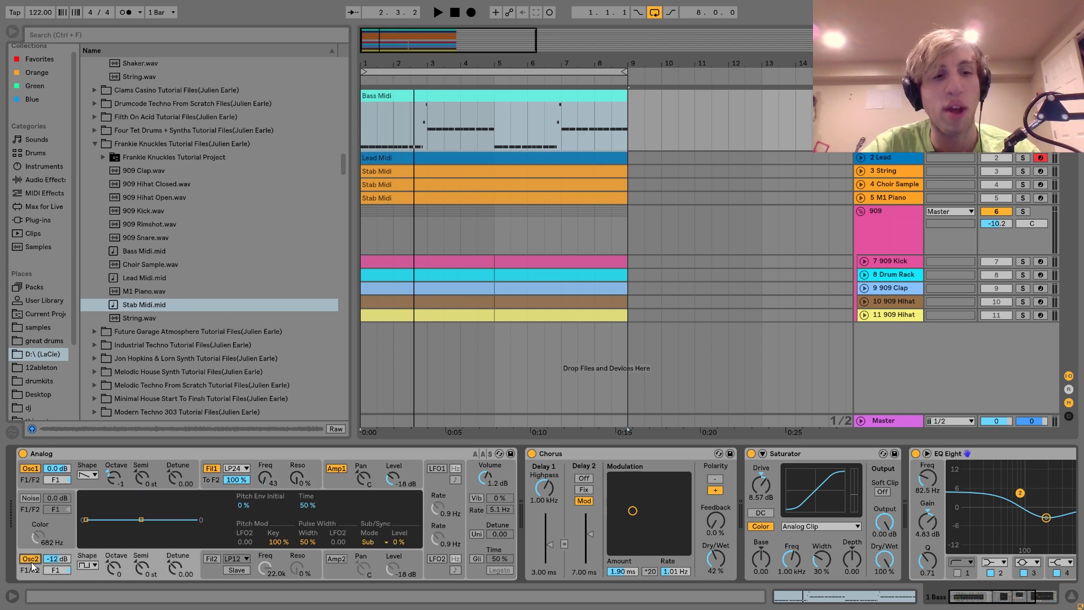
pyautogui.press('space')
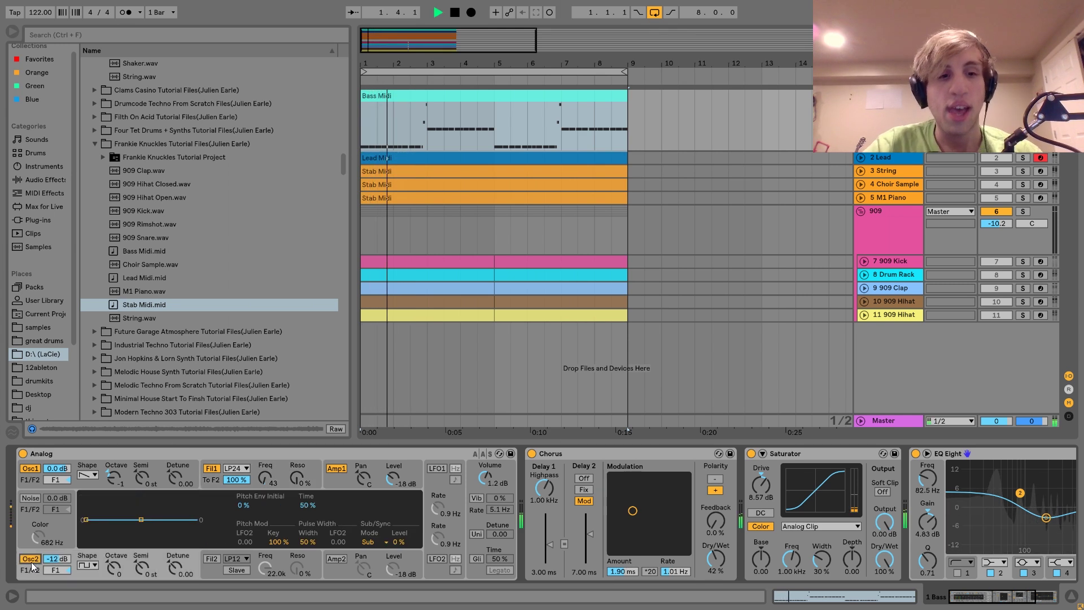
pyautogui.press('space')
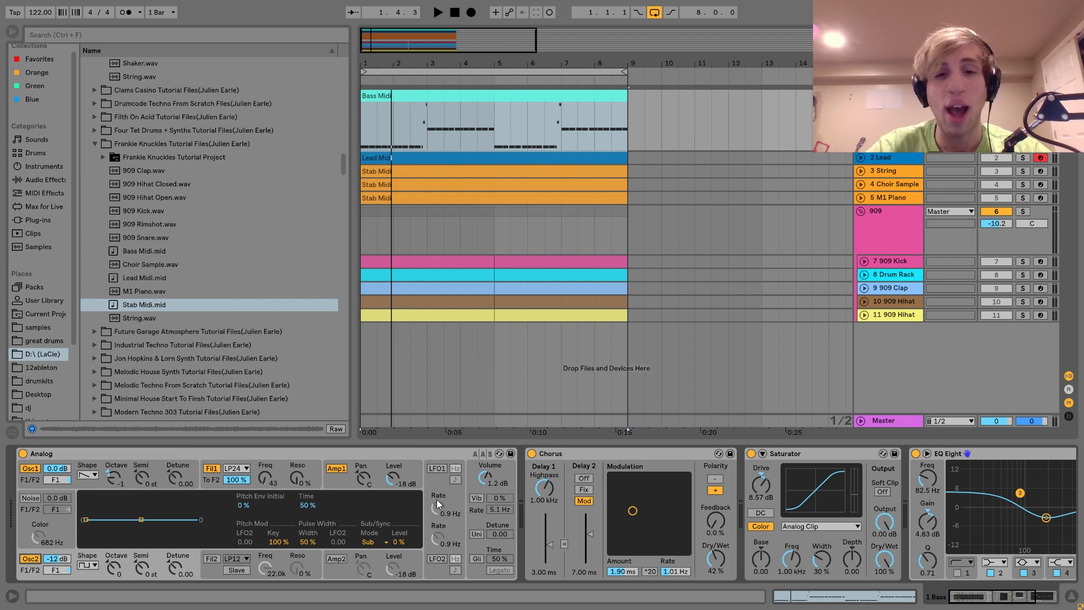
pyautogui.hscroll(2, 607, 462)
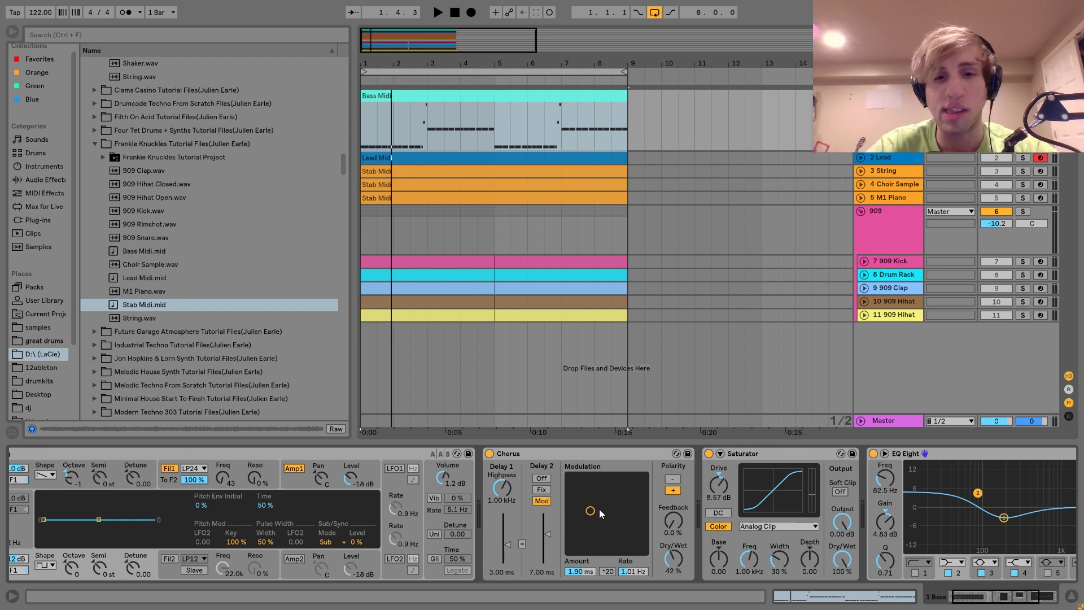
pyautogui.press('space')
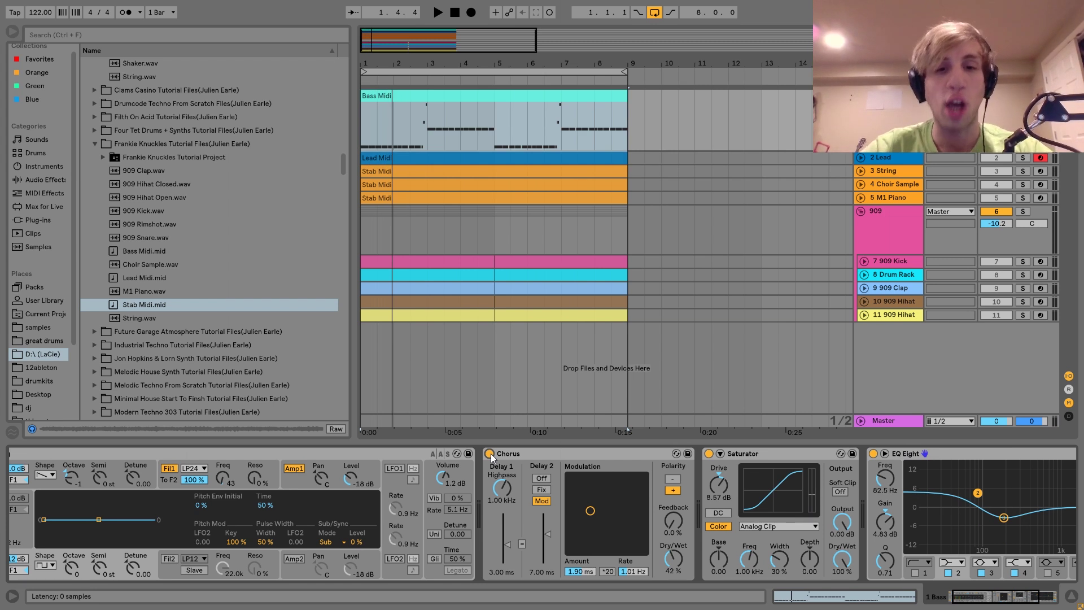
pyautogui.press('space')
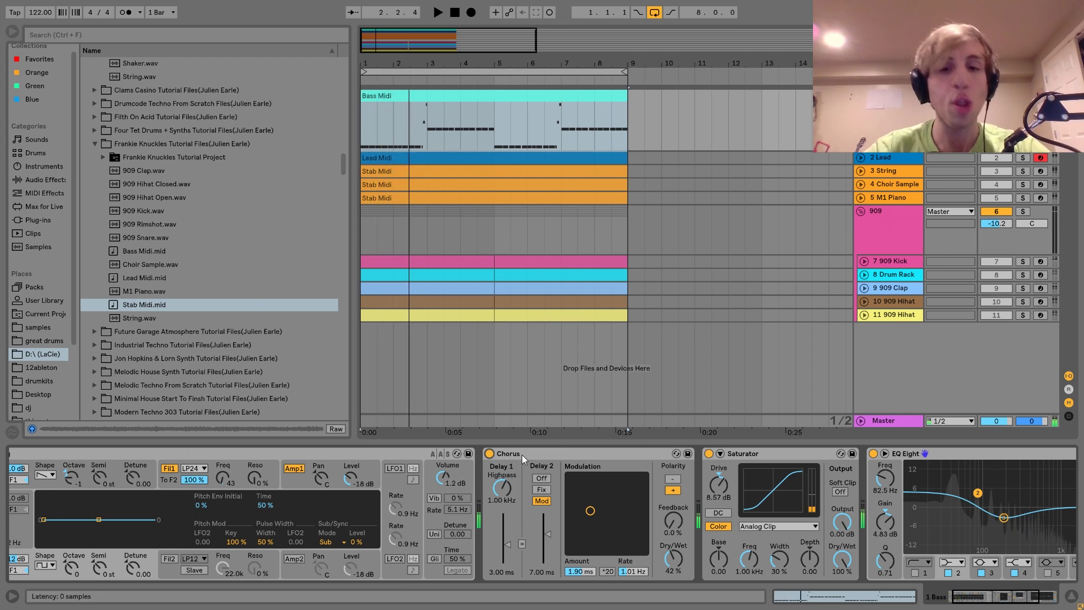
pyautogui.press('space')
pyautogui.press('space')
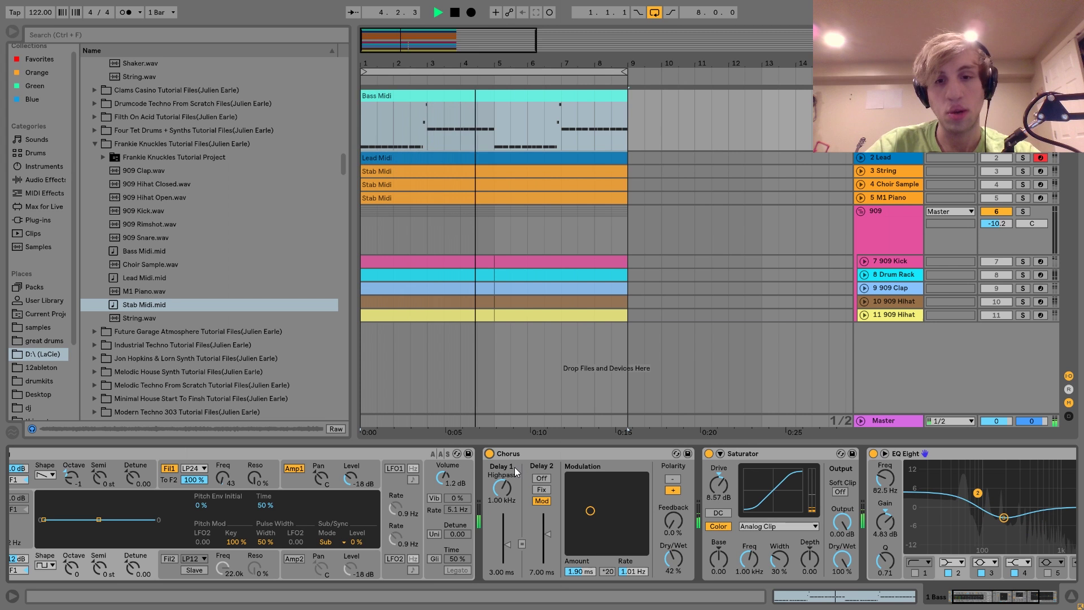
# Solo and play the 909 Kick, viewing EQ Eight's third band frequency and gain
pyautogui.hscroll(5, 512, 466)
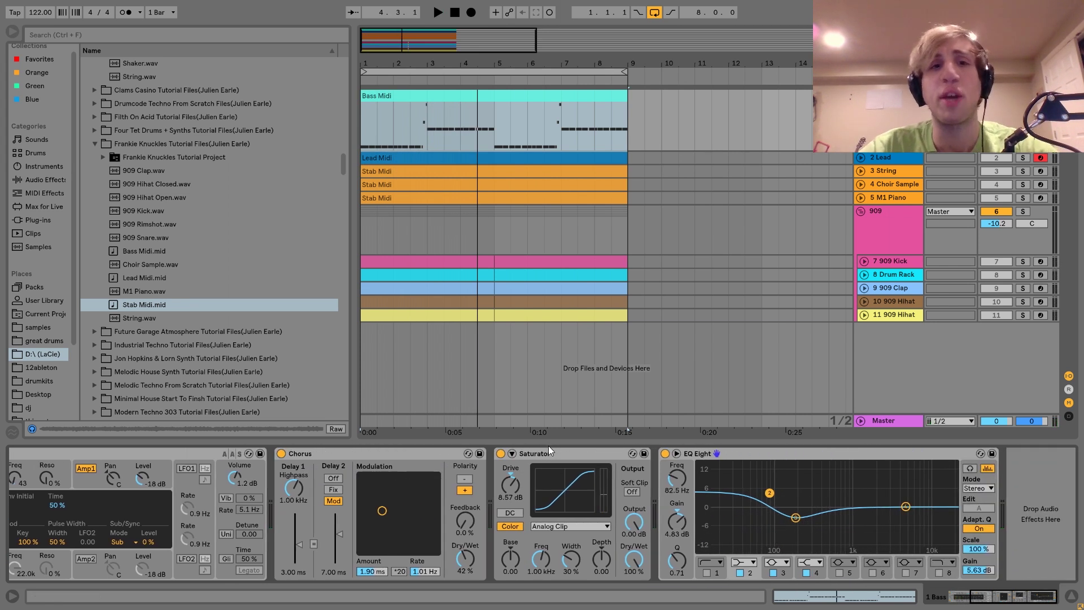
pyautogui.press('space')
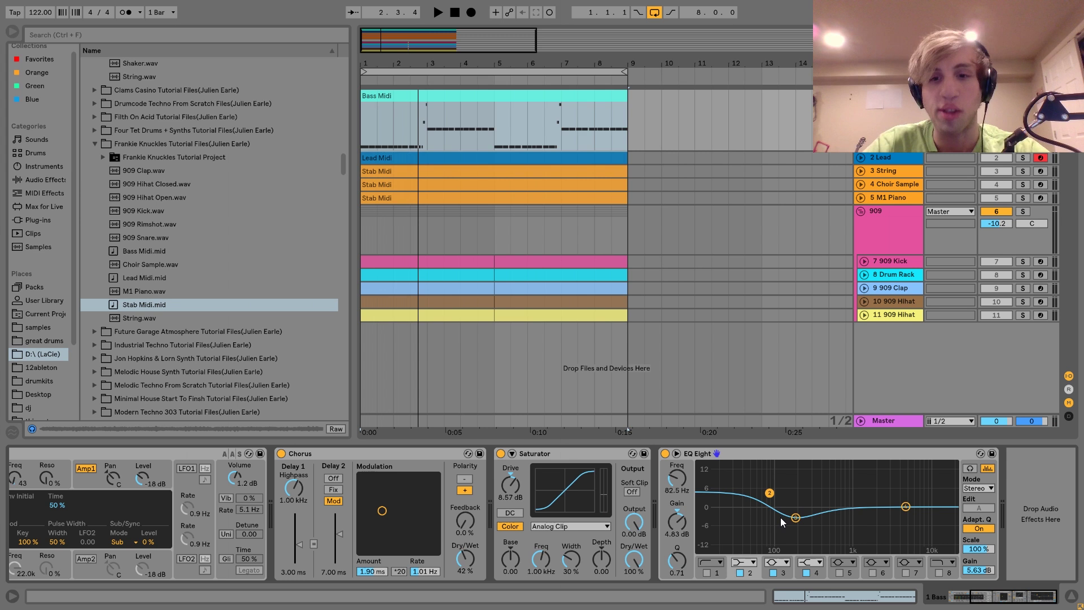
pyautogui.click(1023, 261)
pyautogui.press('space')
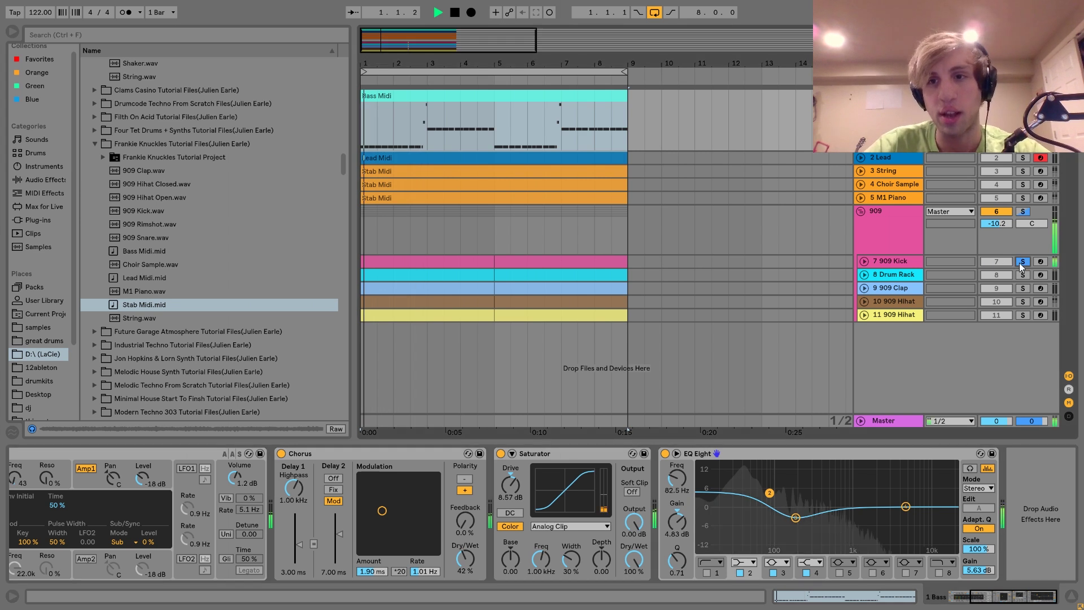
pyautogui.click(773, 571)
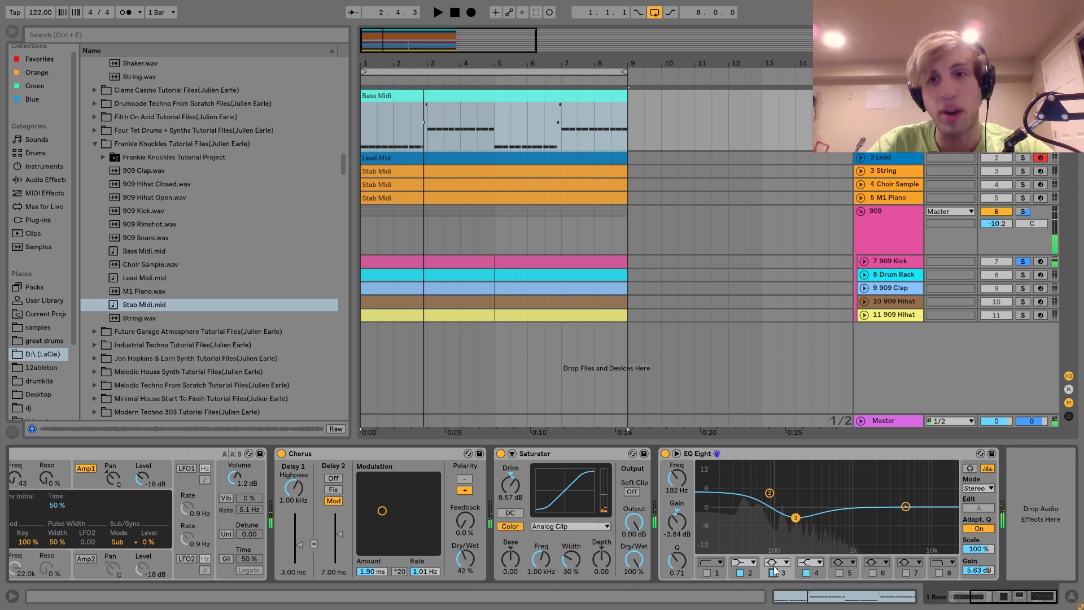
# Unsolo the 909 Kick and compare the sound with EQ Eight bypassed and re-enabled
pyautogui.click(1023, 261)
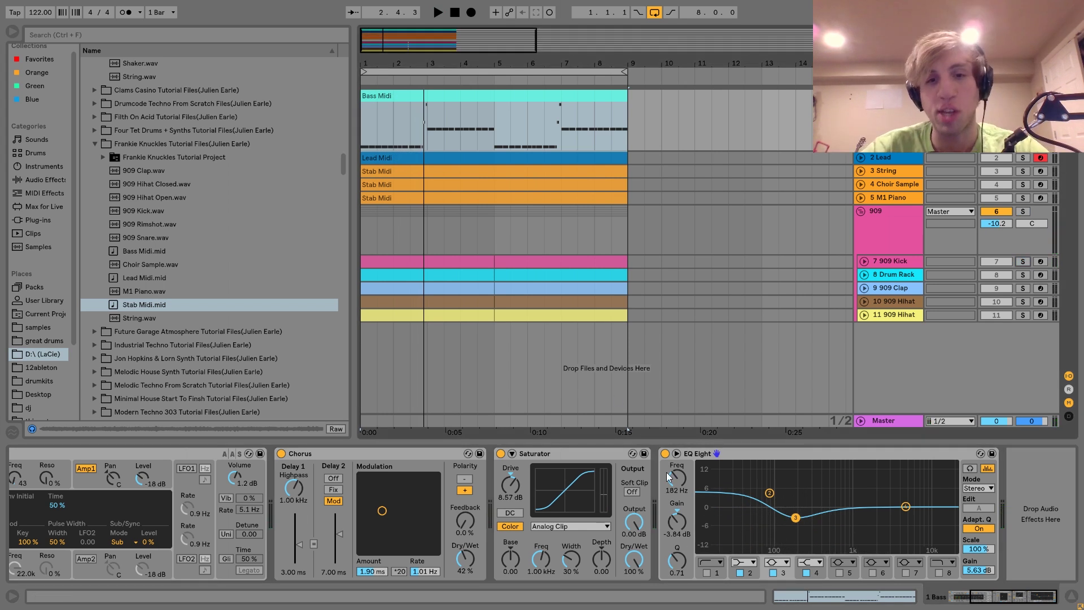
pyautogui.click(665, 453)
pyautogui.press('space')
pyautogui.click(665, 454)
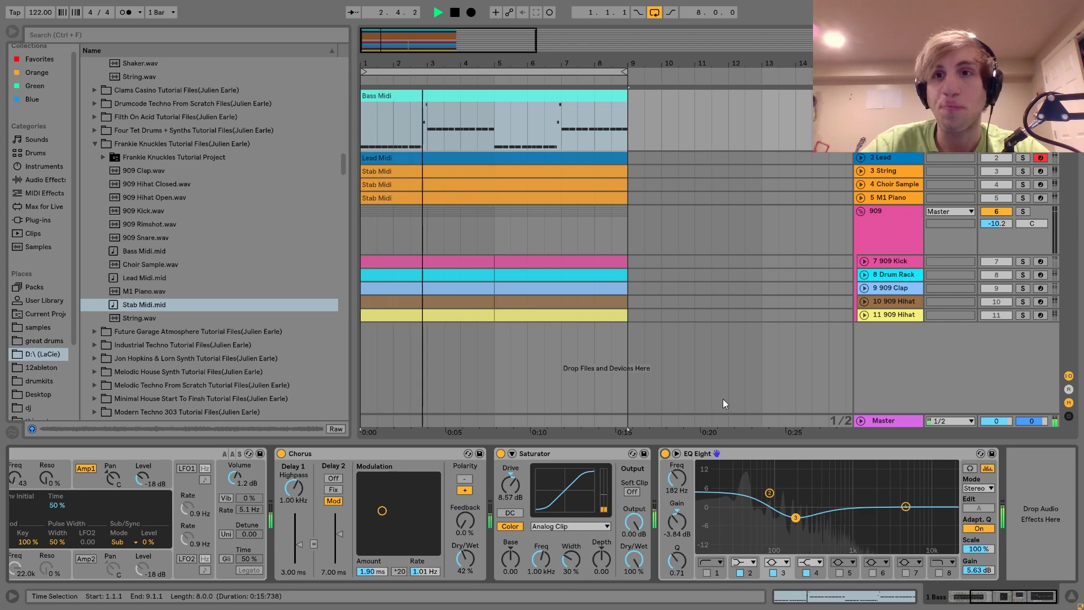
pyautogui.press('space')
# Unfold the 2 Lead track and play its Lead Midi clip
pyautogui.click(878, 158)
pyautogui.click(861, 158)
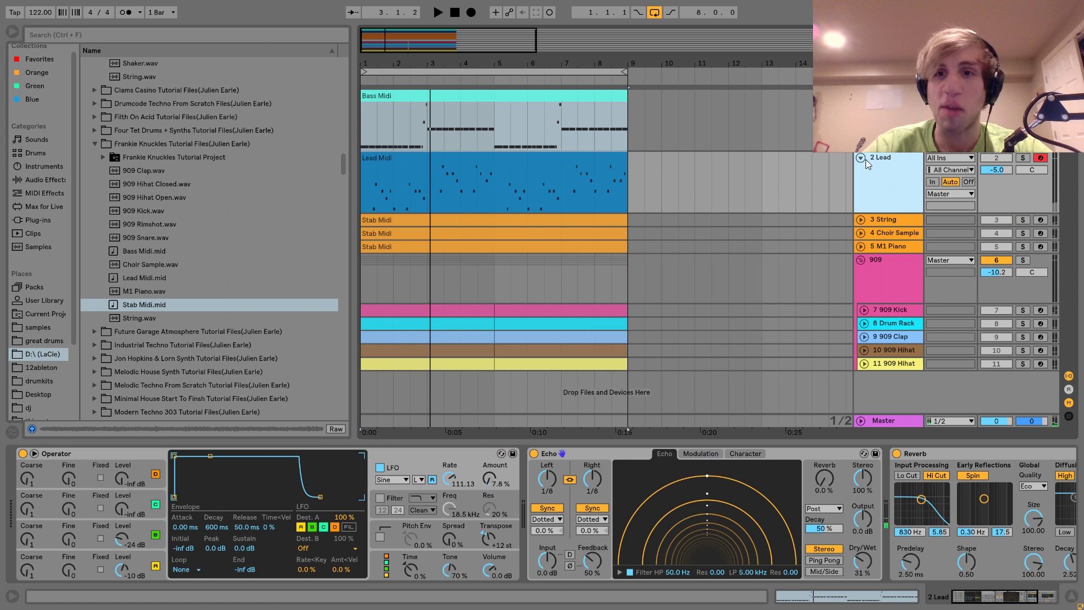
pyautogui.click(559, 160)
pyautogui.press('space')
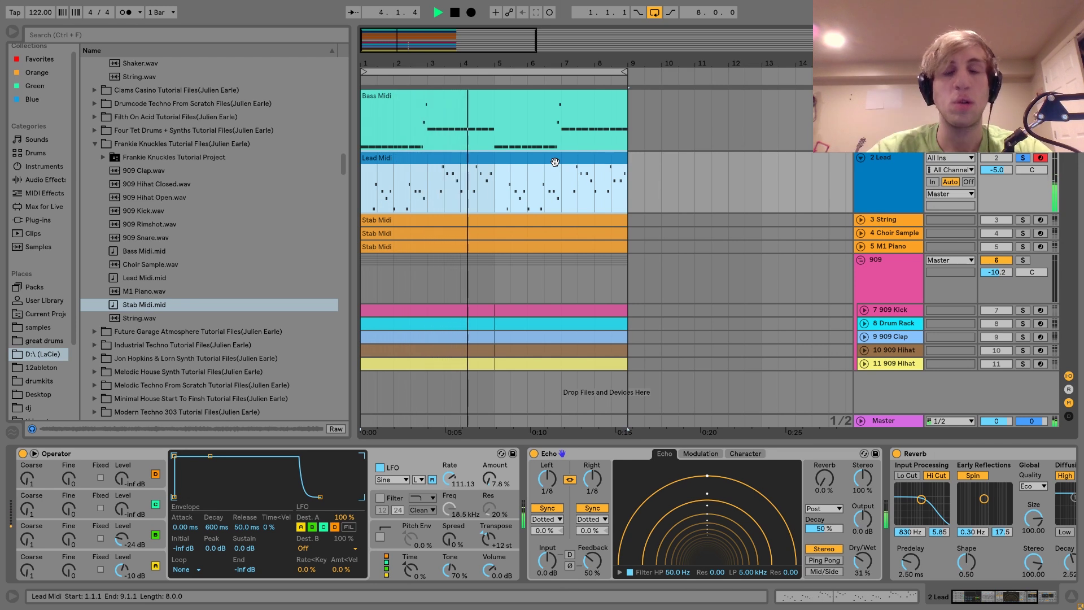
pyautogui.press('space')
# Open the Lead Midi notes, solo 5 M1 Piano and play from bar 1
pyautogui.doubleClick(553, 164)
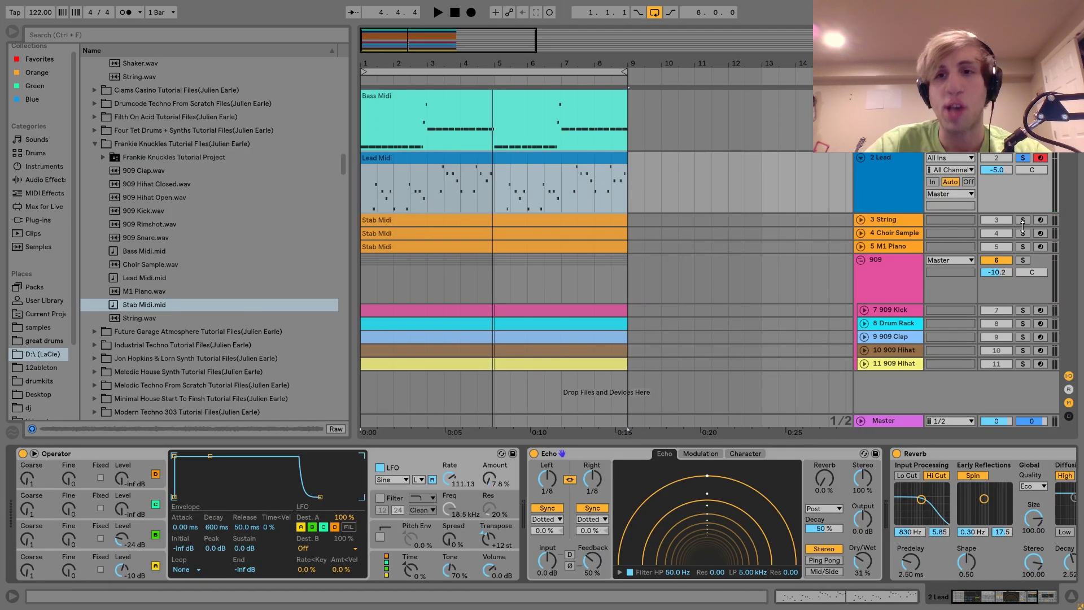
pyautogui.click(1022, 246)
pyautogui.press('space')
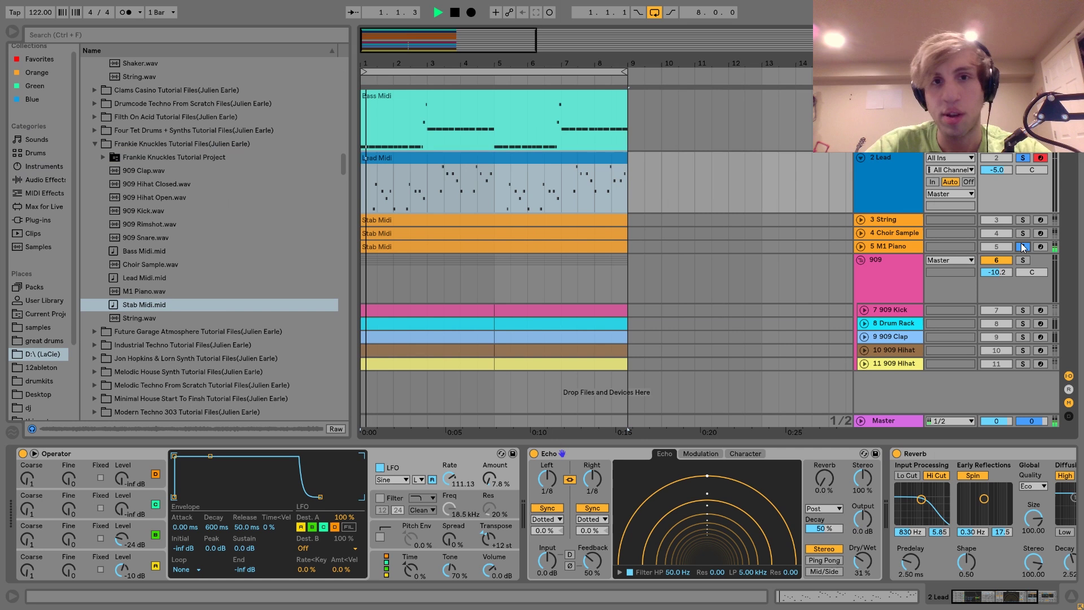
pyautogui.click(609, 161)
pyautogui.doubleClick(610, 161)
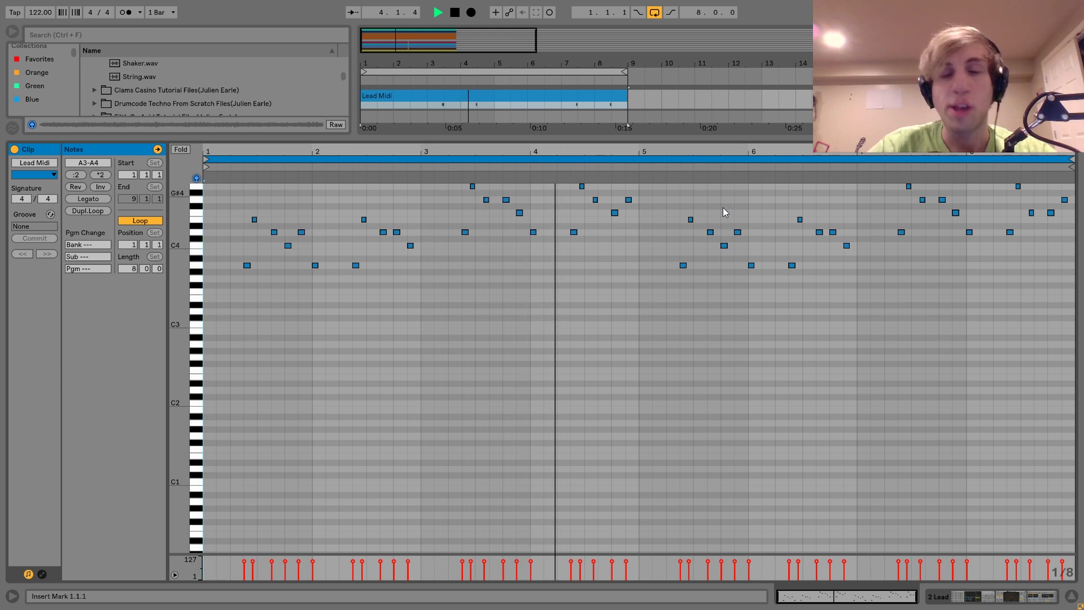
pyautogui.press('space')
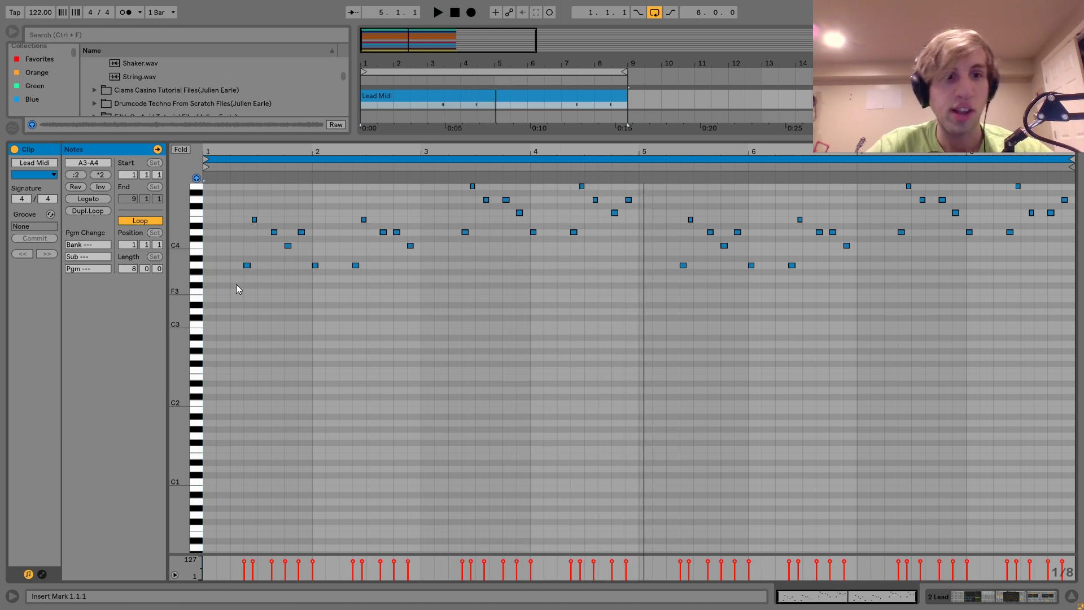
pyautogui.click(465, 233)
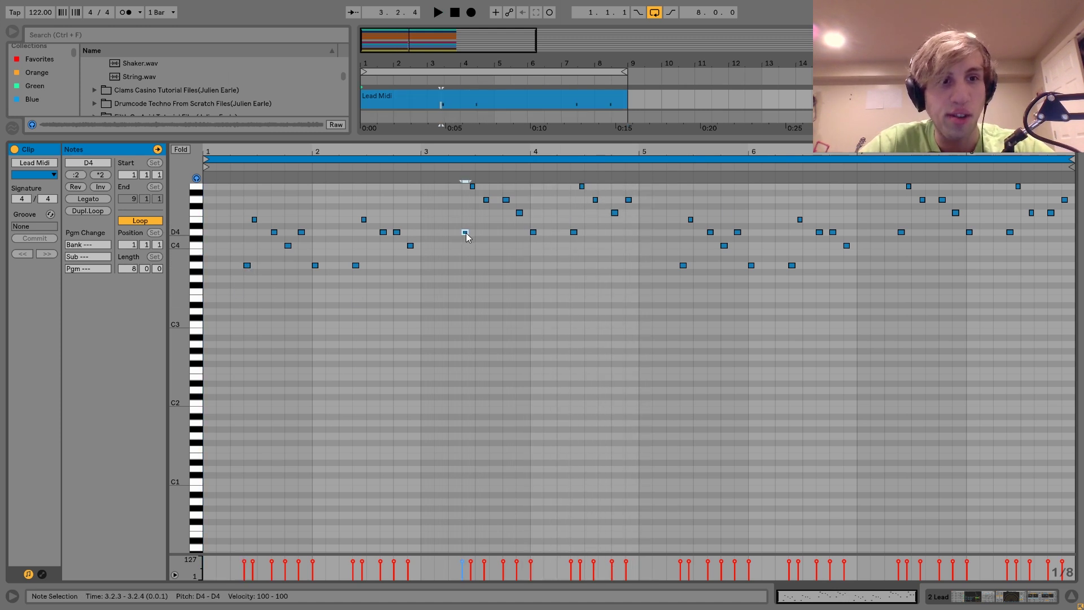
pyautogui.press('space')
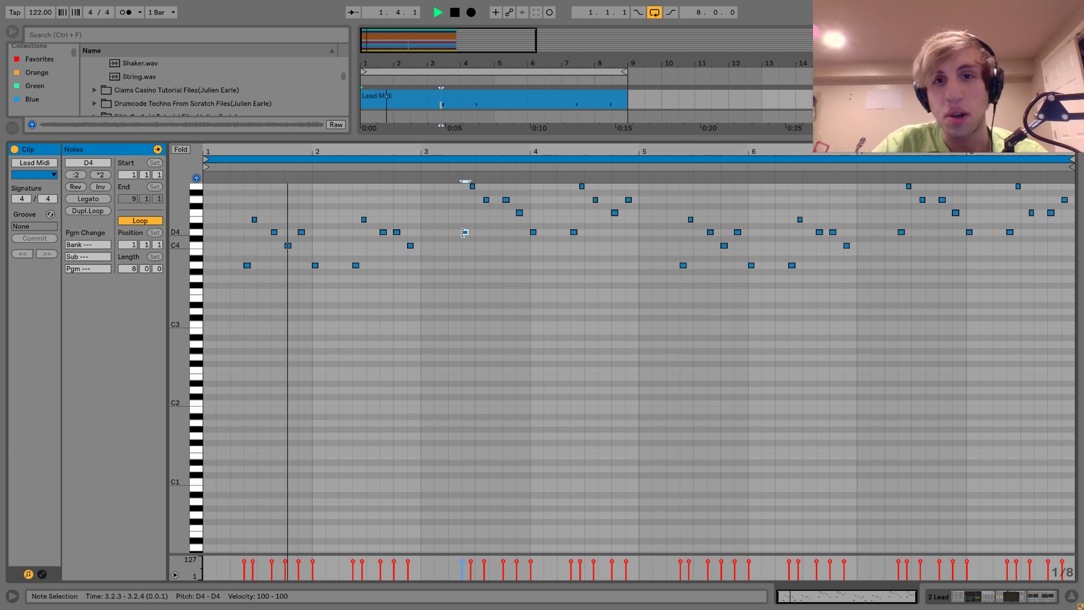
pyautogui.moveTo(447, 259); pyautogui.dragTo(621, 104)
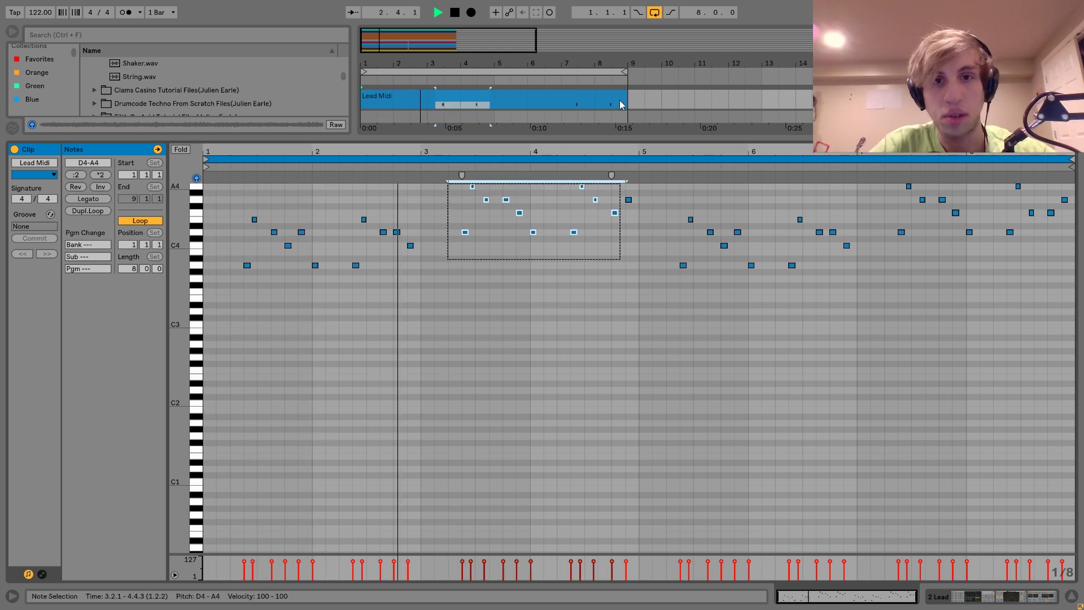
pyautogui.hotkey('ctrl', 'l')
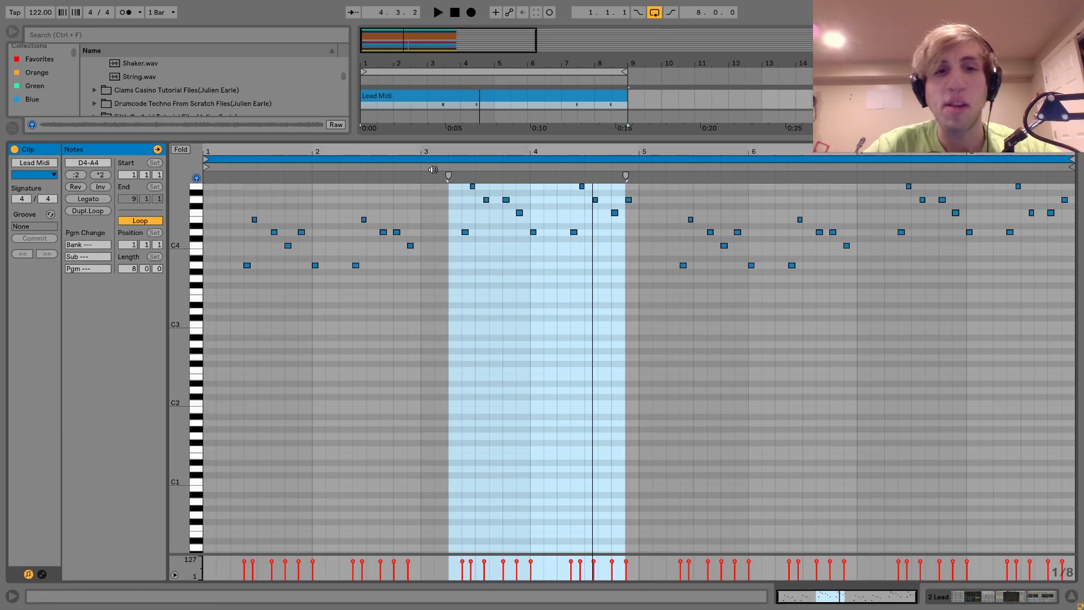
pyautogui.press('z')
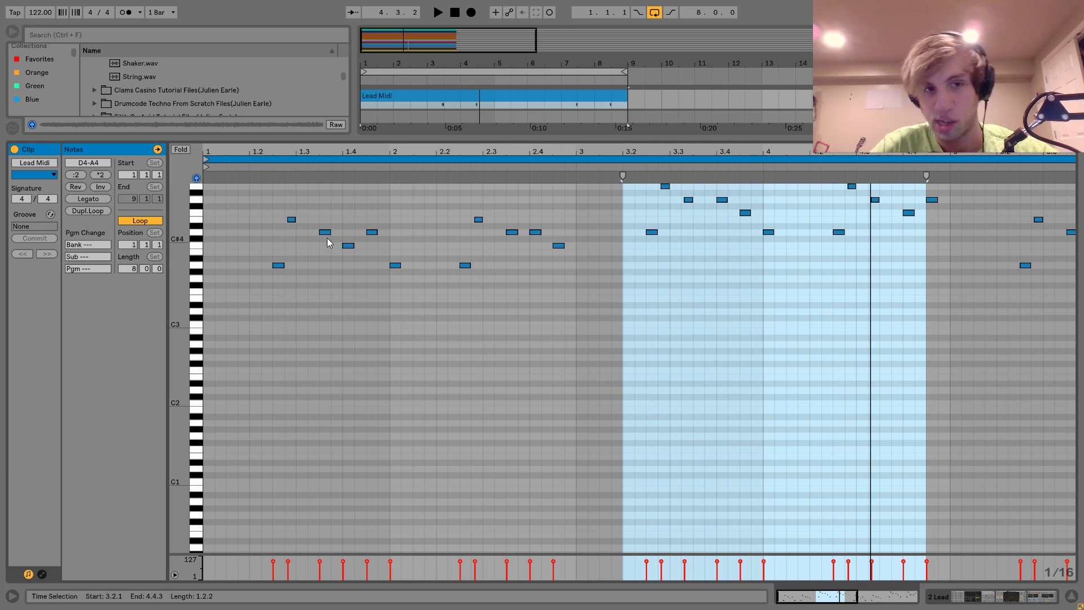
pyautogui.press('space')
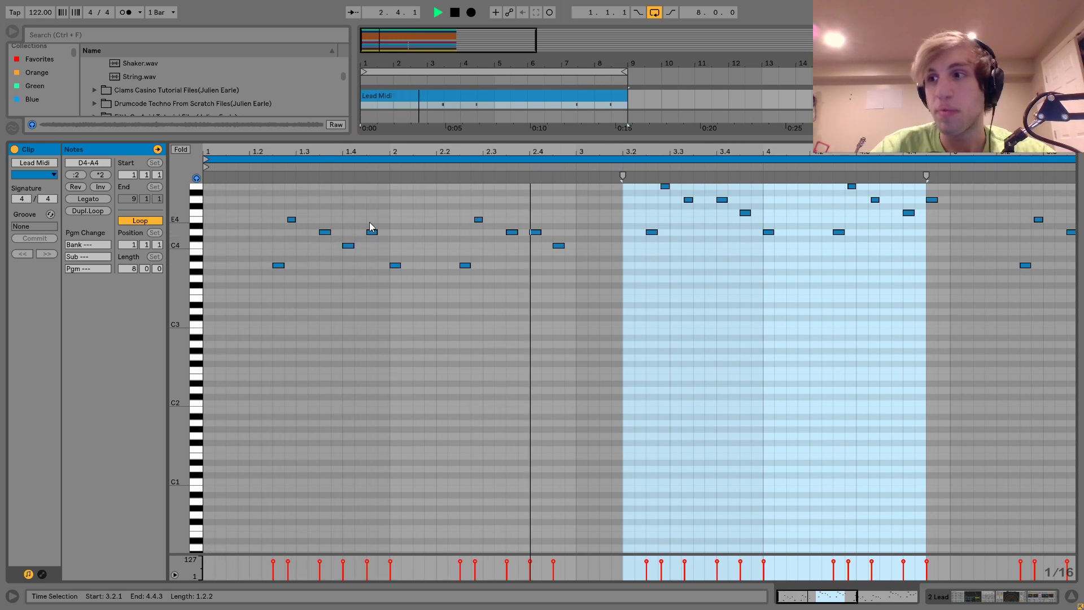
pyautogui.press('space')
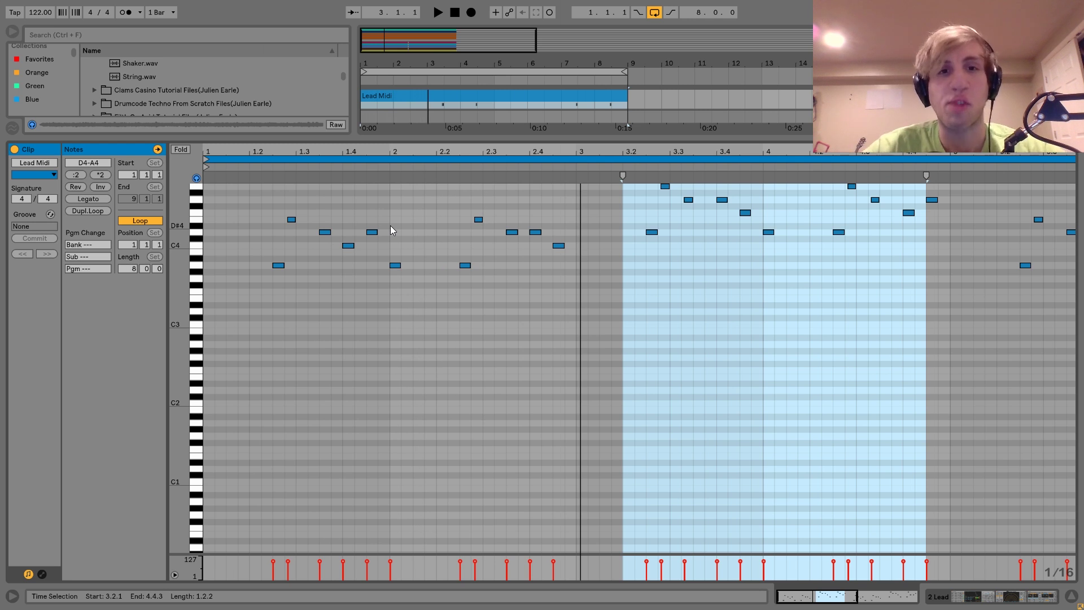
# Return to the full arrangement and unsolo the 5 M1 Piano track
pyautogui.hotkey('shift', 'Tab')
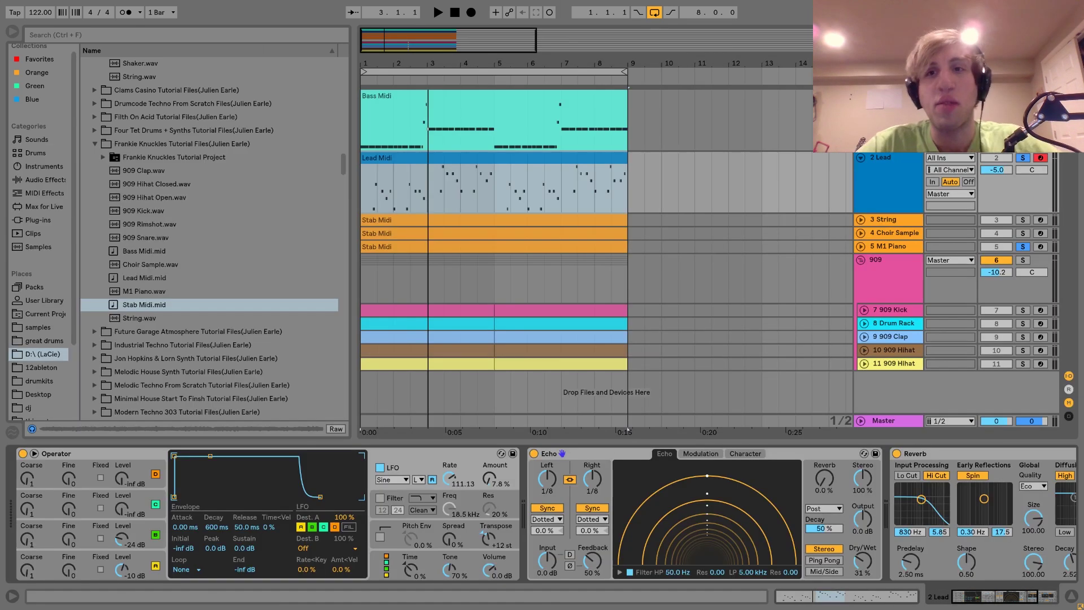
pyautogui.click(575, 182)
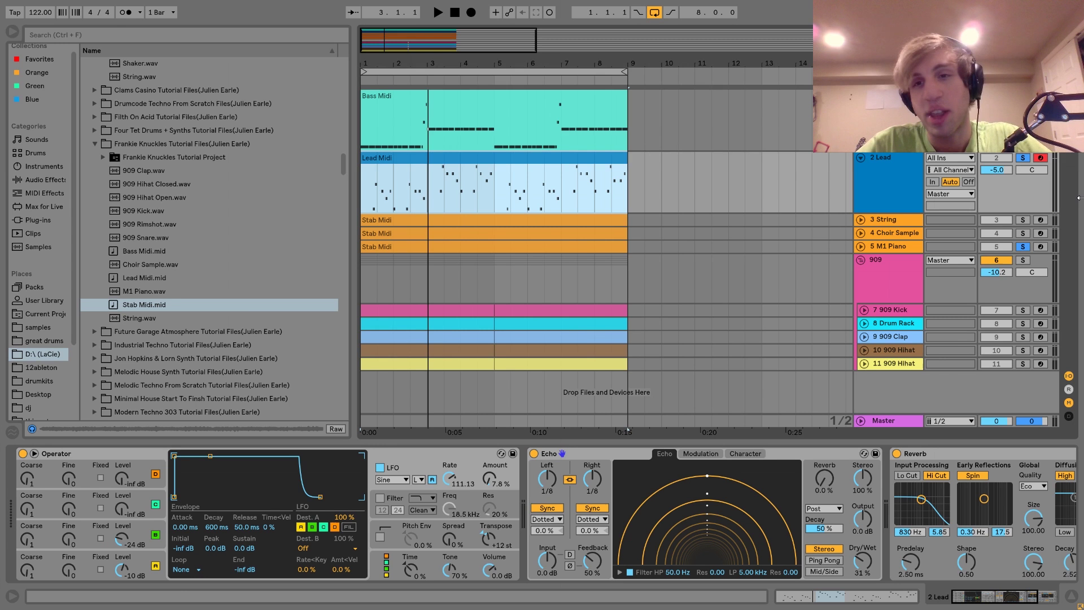
pyautogui.click(843, 191)
pyautogui.click(1022, 158)
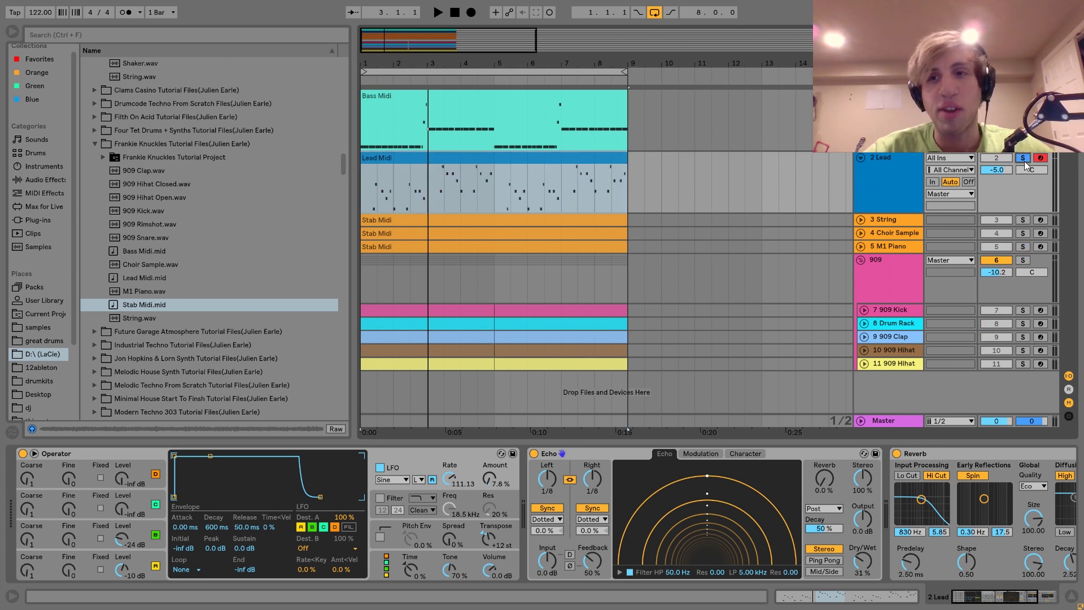
# Select the Lead Midi clip and play the arrangement from bar 1
pyautogui.click(509, 158)
pyautogui.press('space')
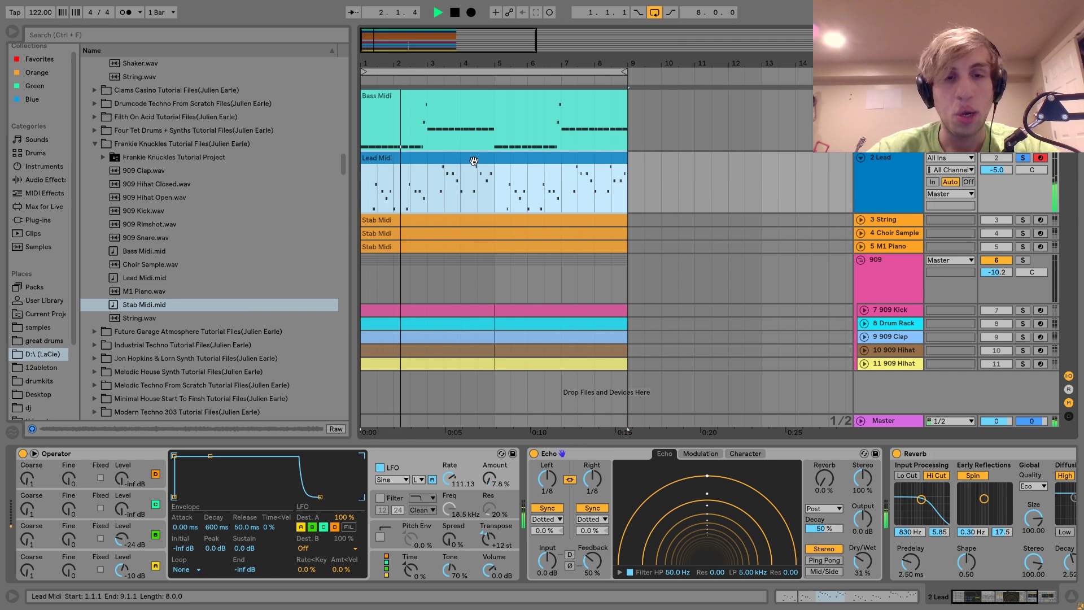
pyautogui.press('space')
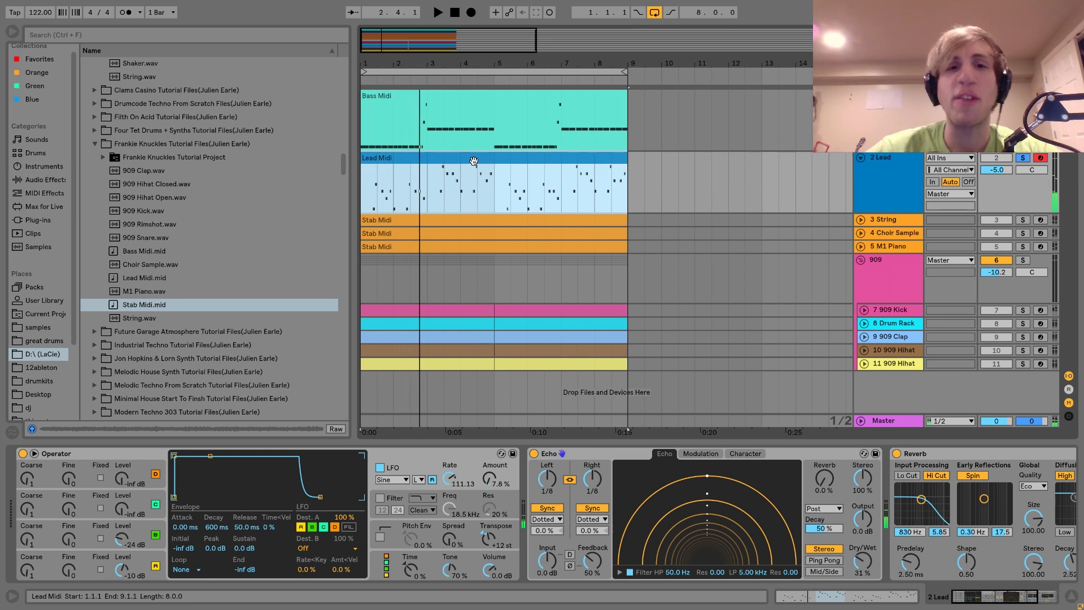
pyautogui.press('space')
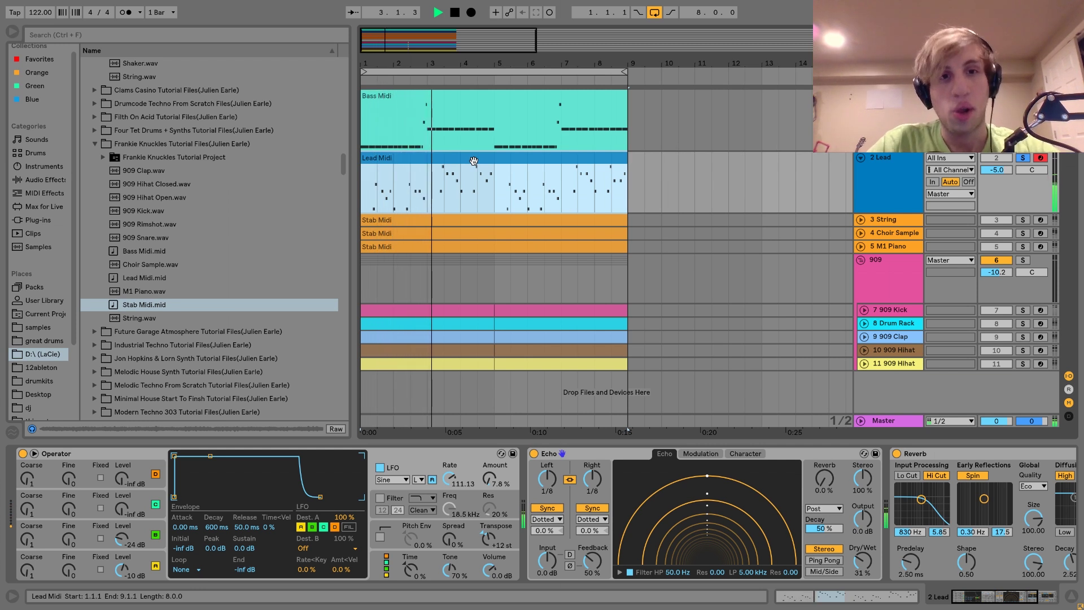
# Stop playback and focus the lead's Operator synth
pyautogui.press('space')
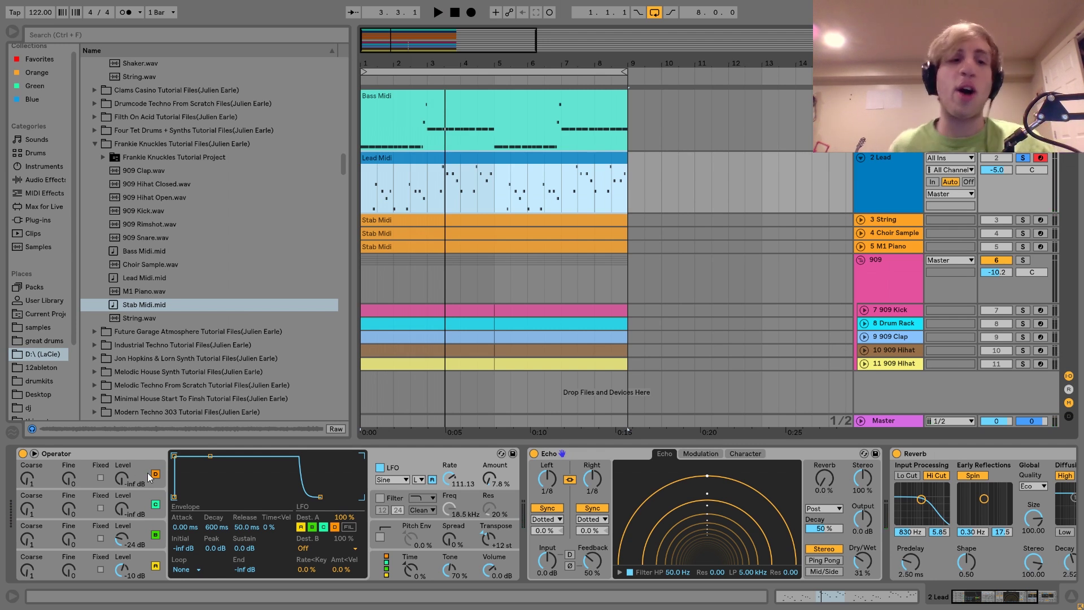
pyautogui.click(133, 454)
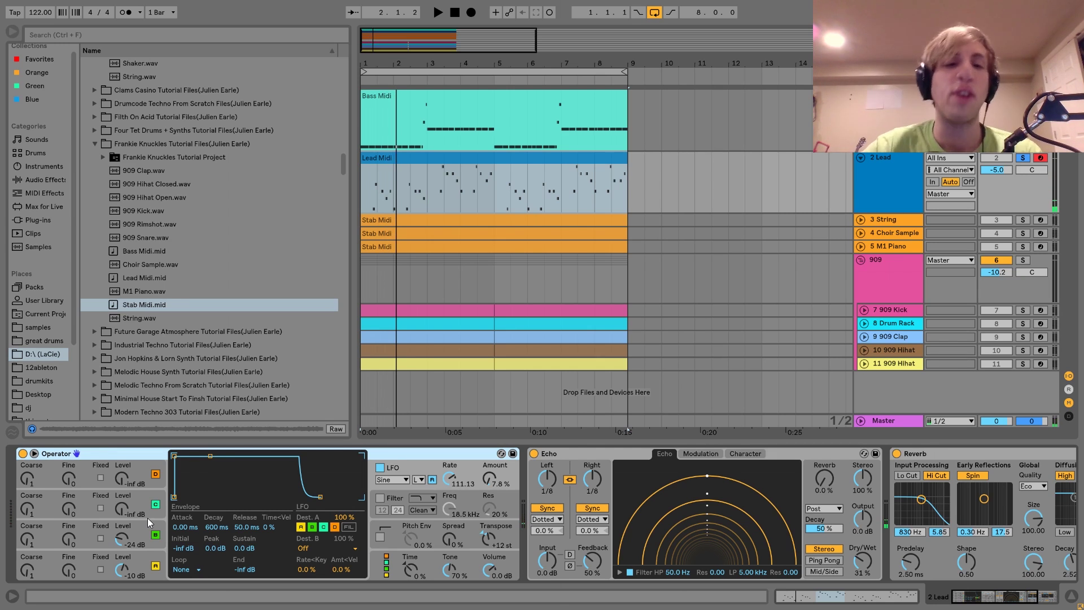
# Show the lead Operator's oscillator A and B settings and audition the lead from bar 1
pyautogui.click(141, 560)
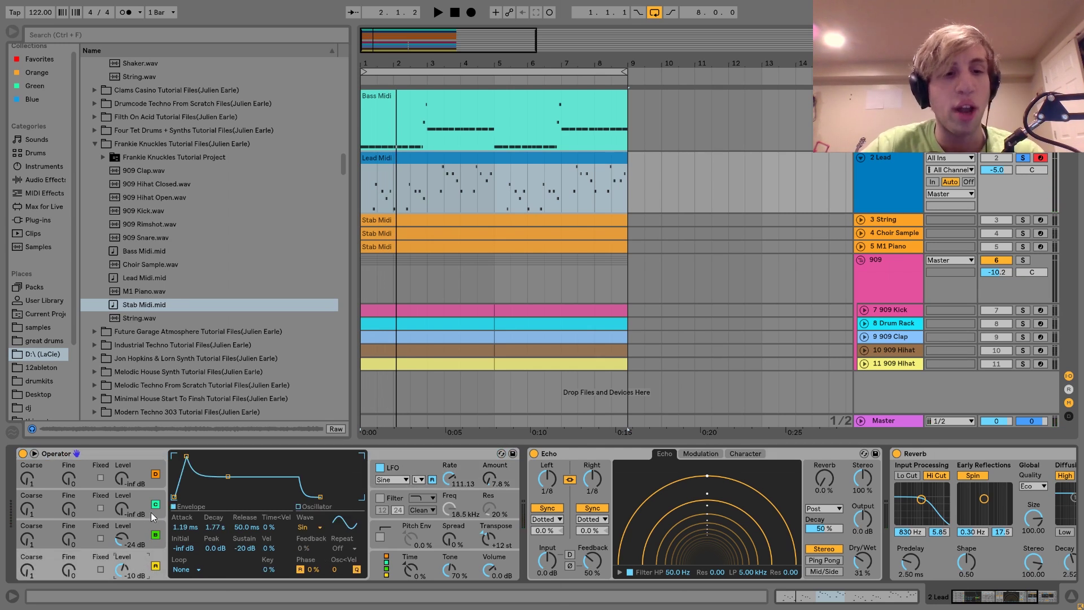
pyautogui.click(141, 526)
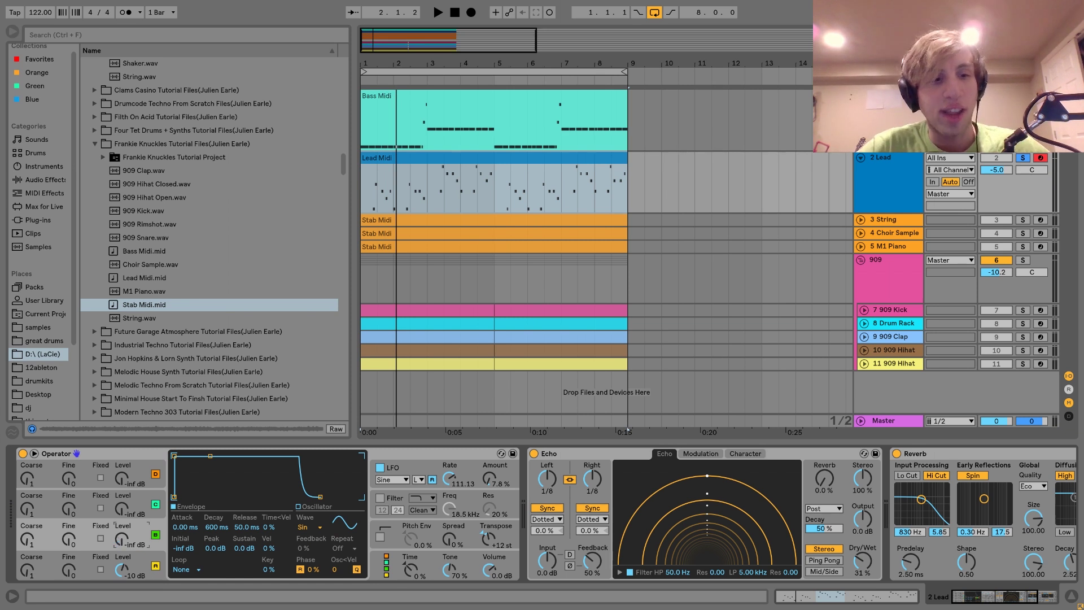
pyautogui.press('space')
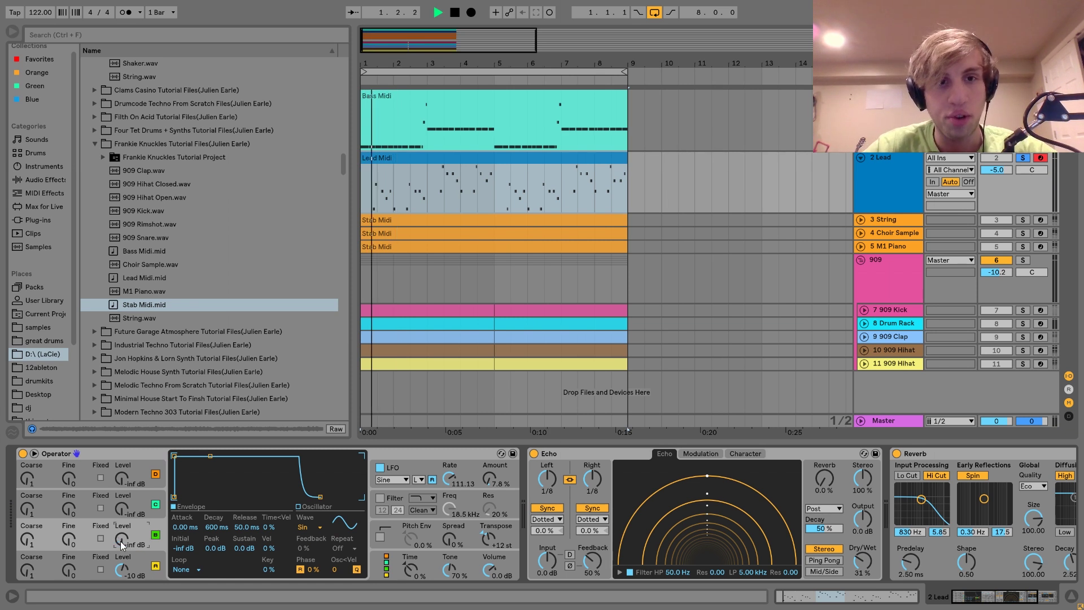
pyautogui.press('space')
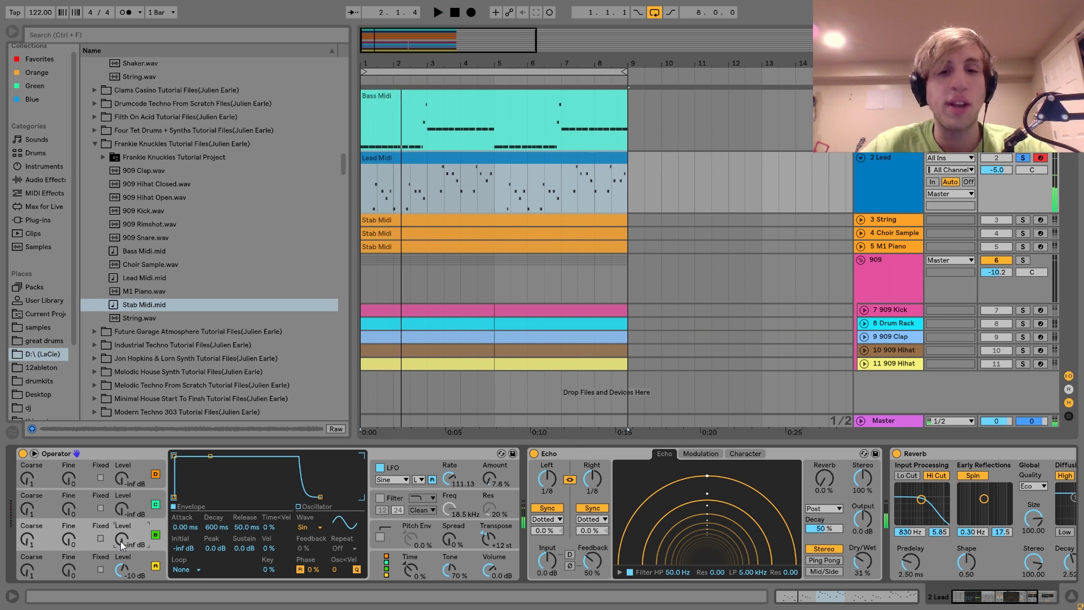
pyautogui.press('space')
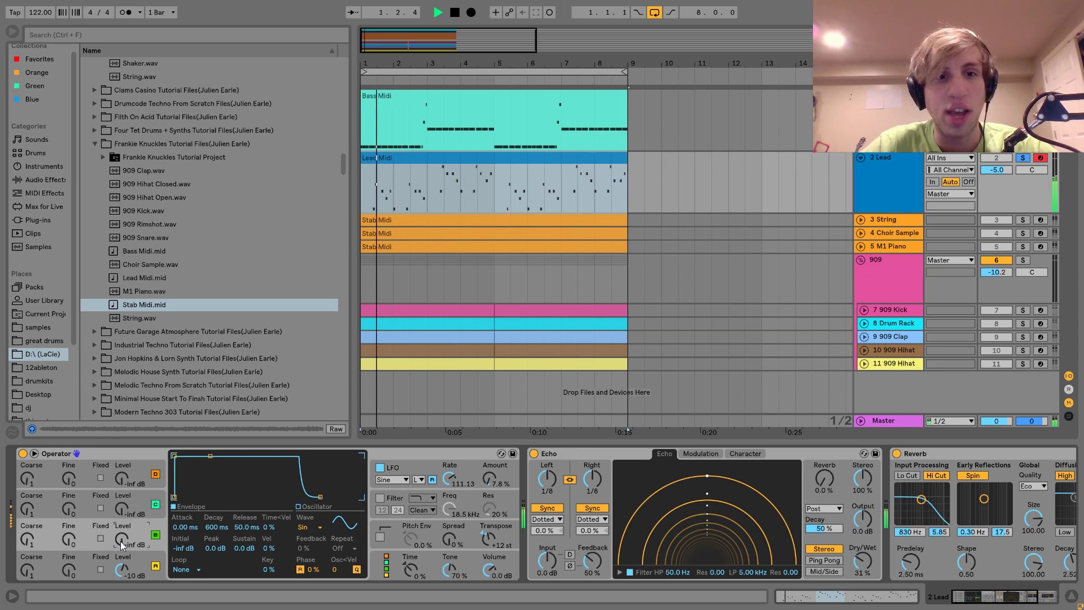
# Bring in another Operator oscillator at -24 dB, then re-solo 2 Lead and audition it
pyautogui.click(1023, 159)
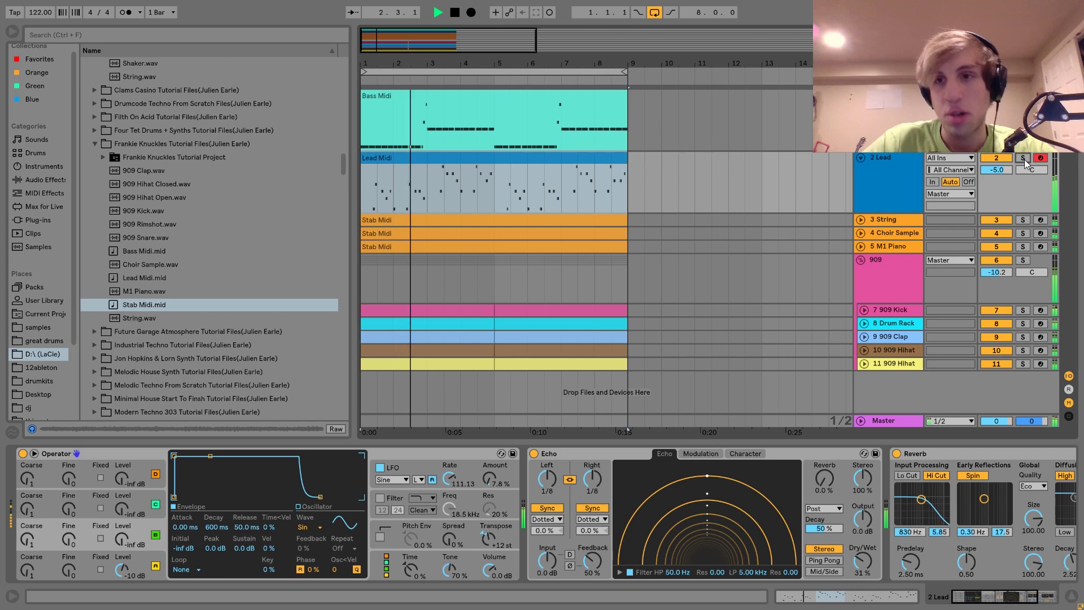
pyautogui.press('space')
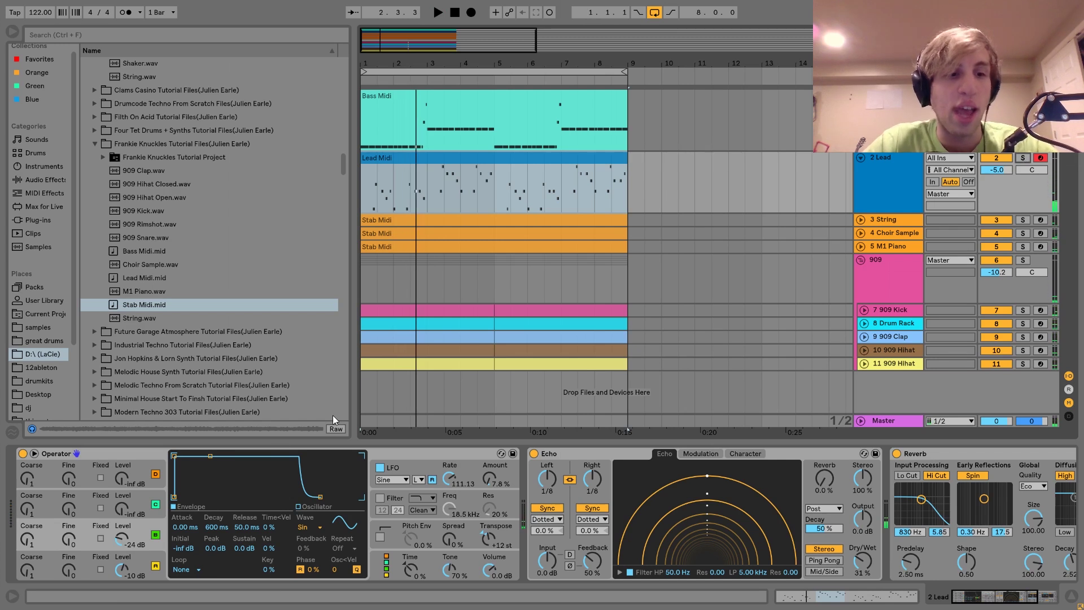
pyautogui.moveTo(121, 539); pyautogui.dragTo(122, 531)
pyautogui.press('space')
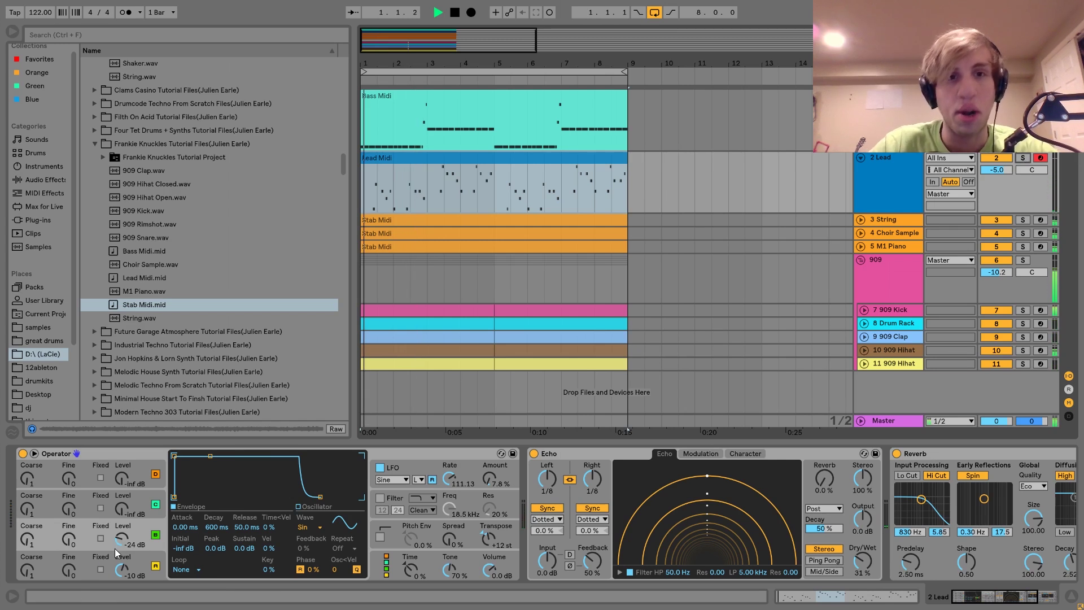
pyautogui.click(1023, 158)
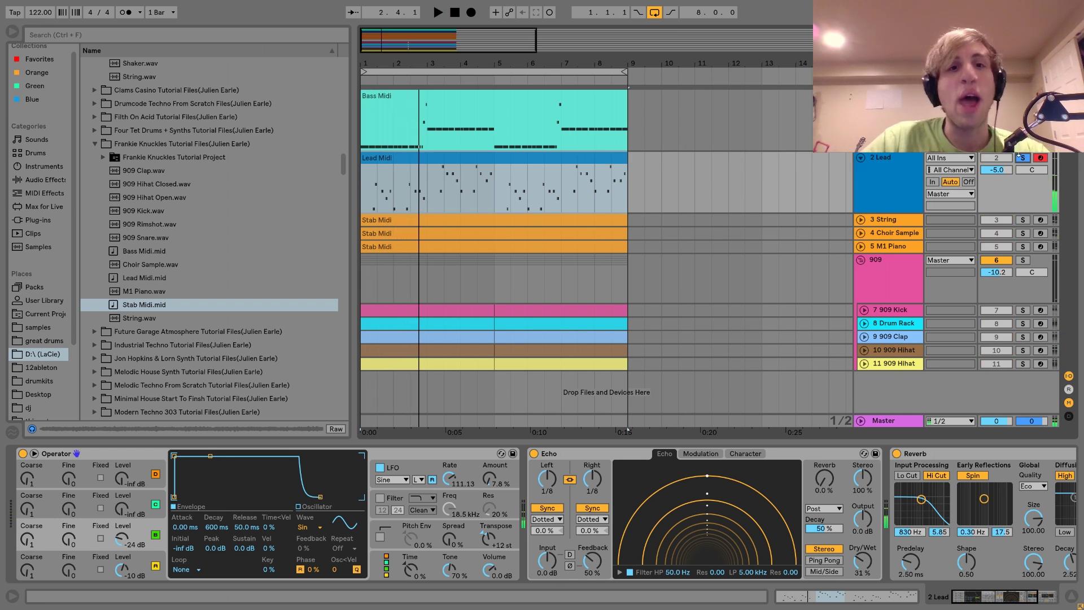
pyautogui.press('space')
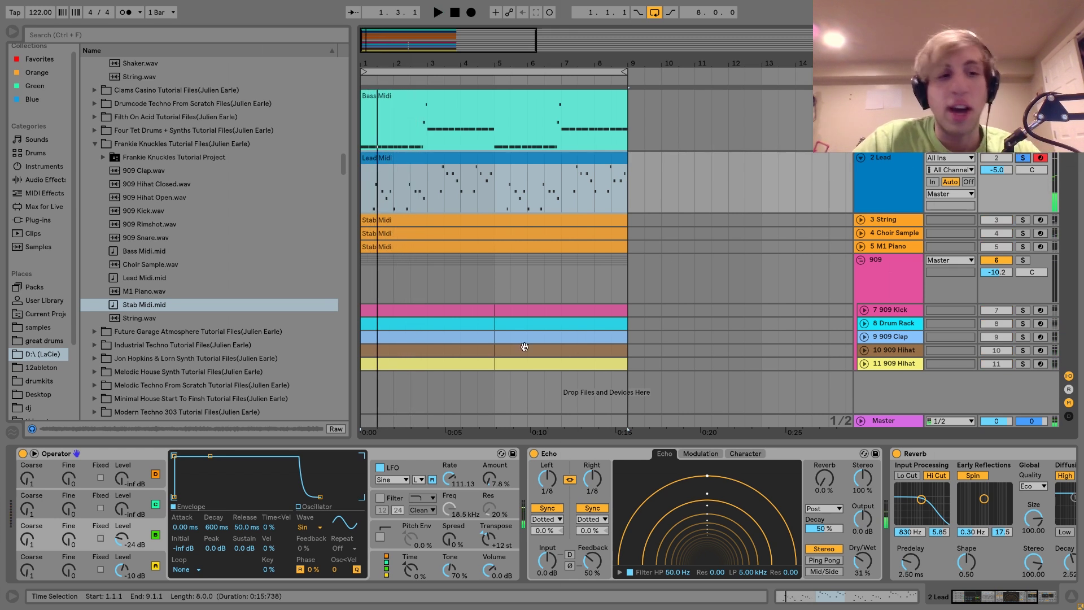
pyautogui.press('space')
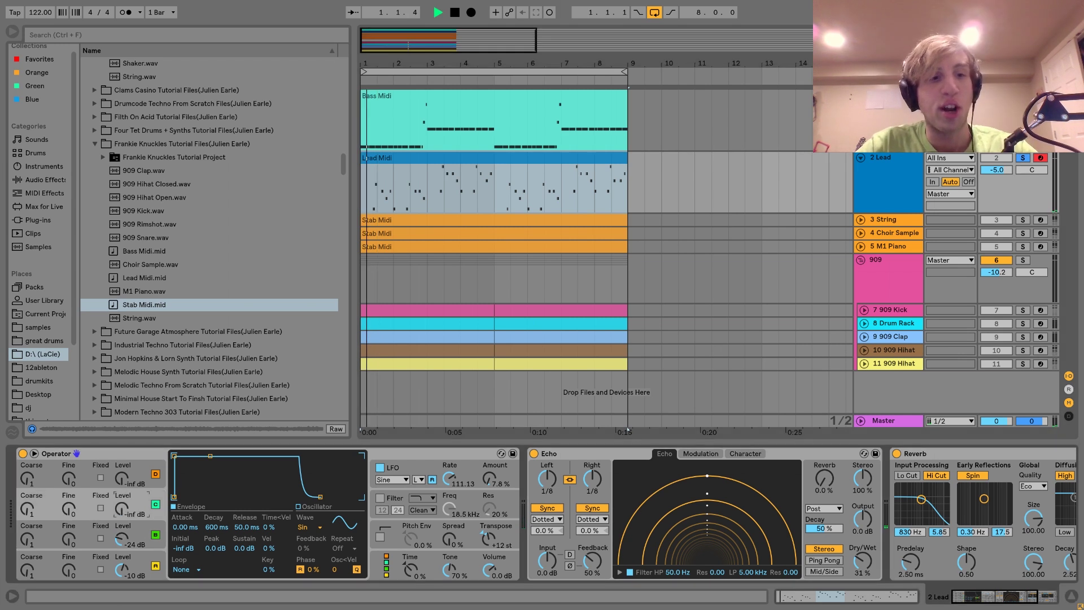
# Try an oscillator at -11 dB, silence it again, and audition the -24 dB blend
pyautogui.moveTo(121, 509); pyautogui.dragTo(123, 479)
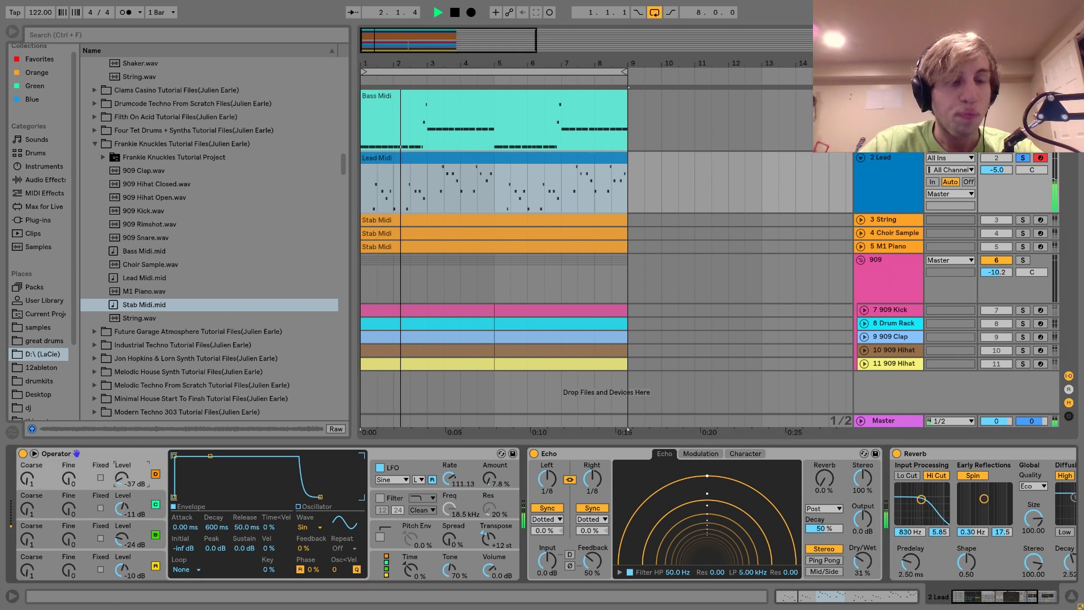
pyautogui.press('space')
pyautogui.moveTo(126, 512); pyautogui.dragTo(126, 555)
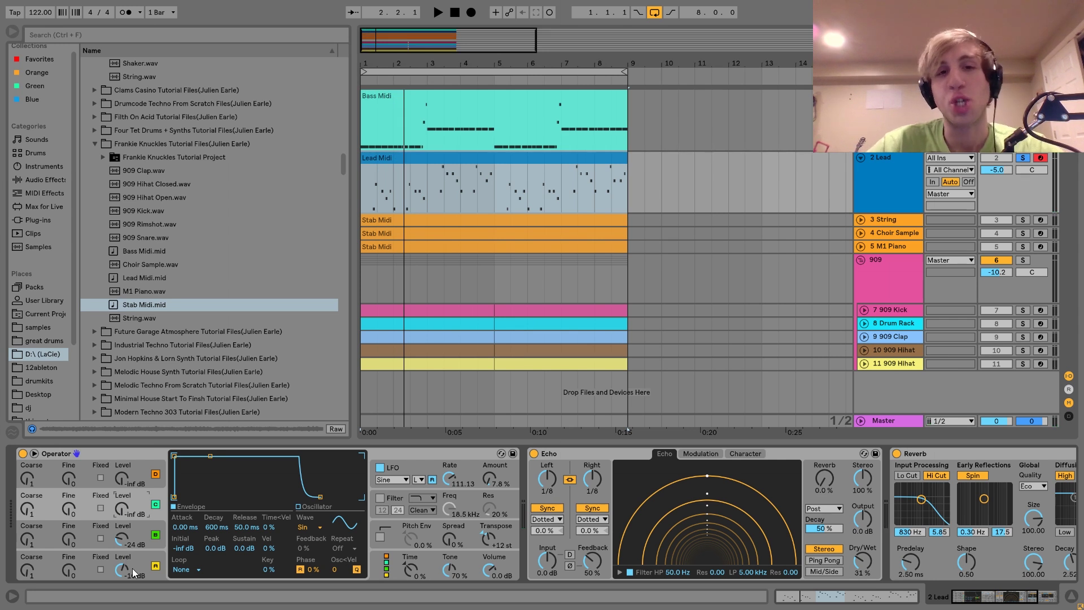
pyautogui.click(124, 543)
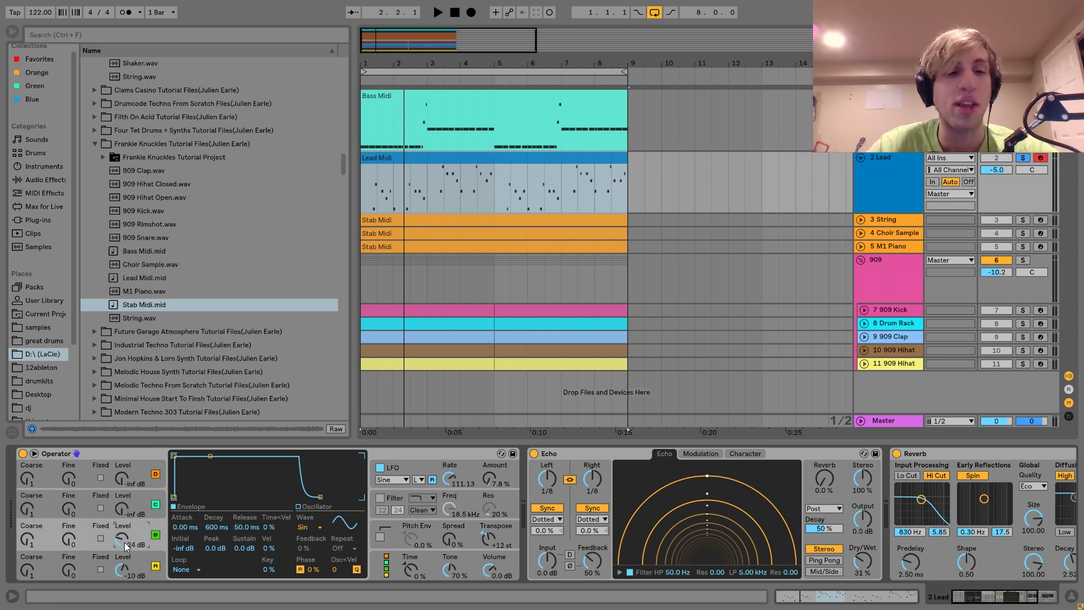
pyautogui.press('space')
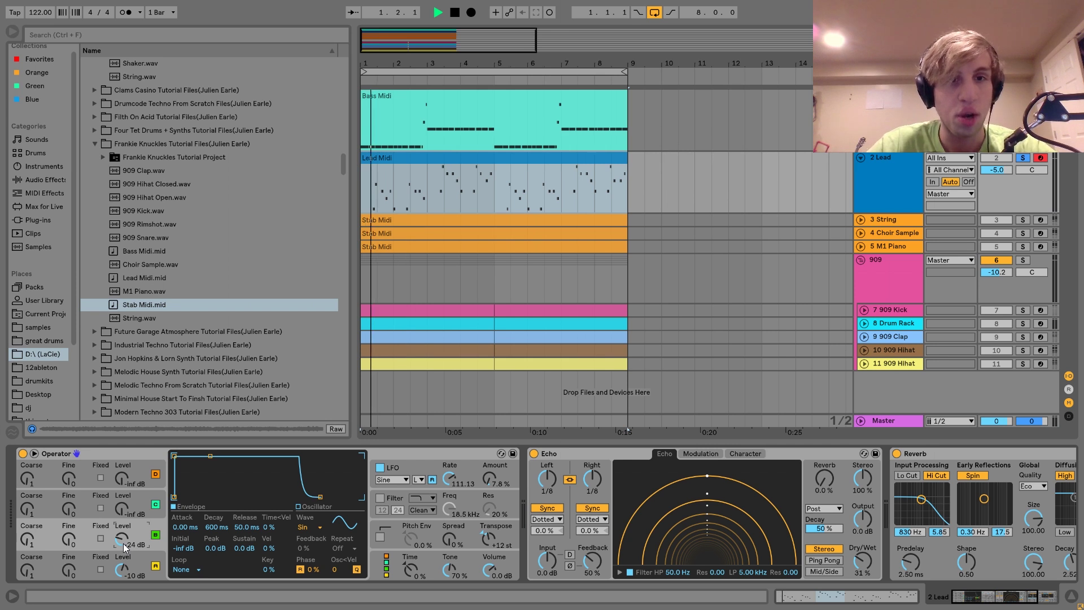
pyautogui.press('space')
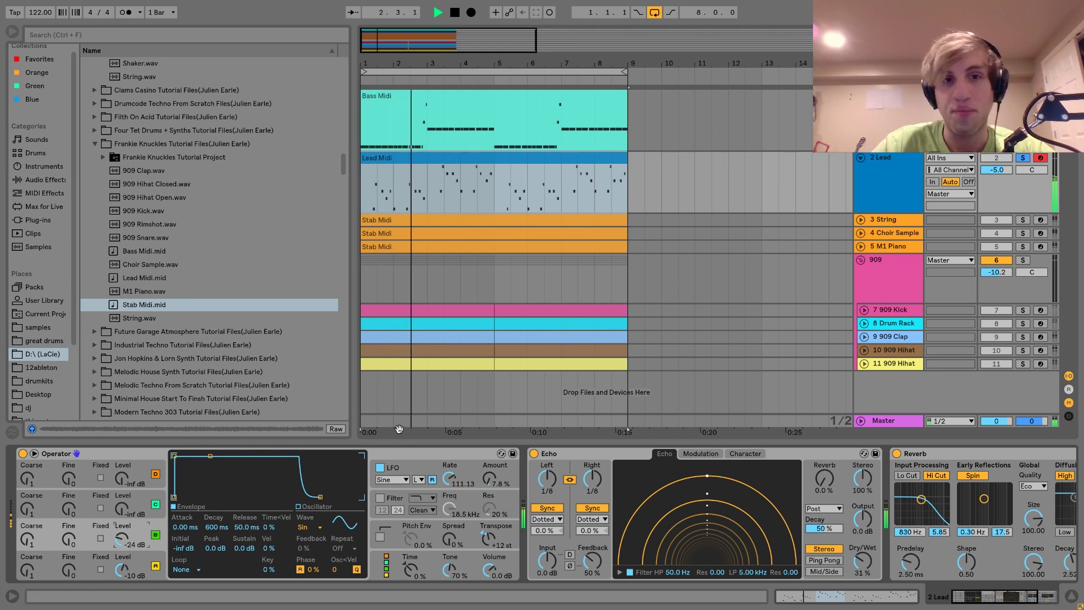
# Show Operator's LFO (7.8% amount, rate 111.13), audition, and shift the chain to reveal Echo and Reverb
pyautogui.press('space')
pyautogui.click(402, 467)
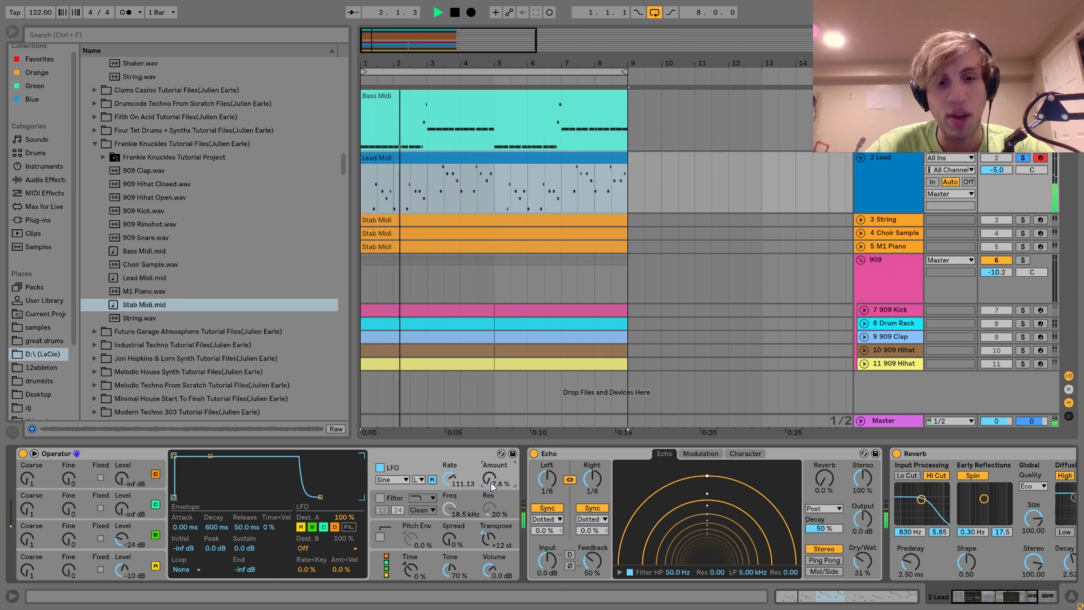
pyautogui.press('space')
pyautogui.press('space')
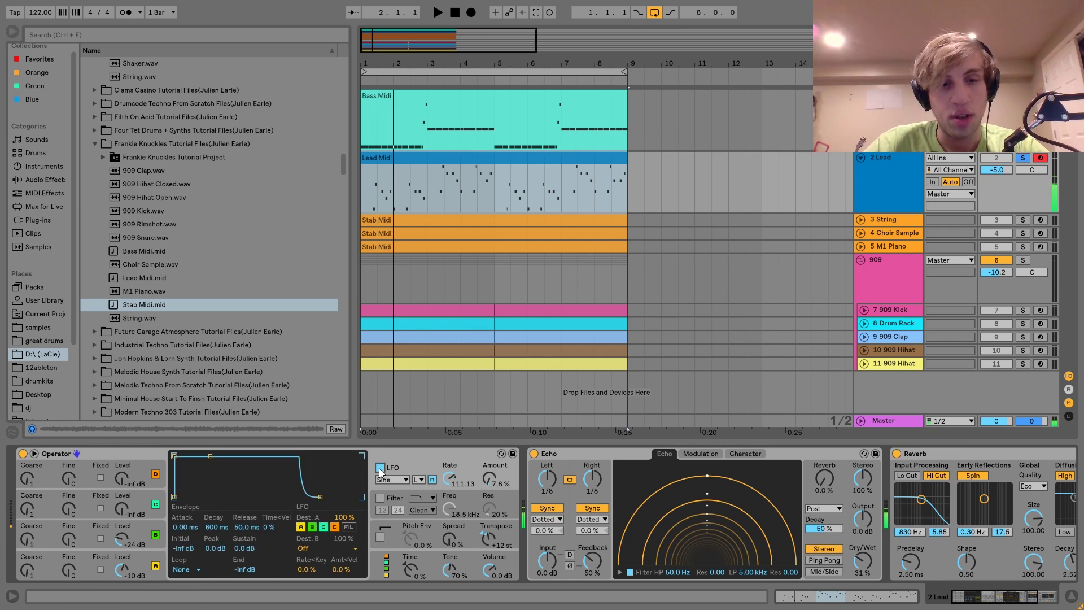
pyautogui.press('space')
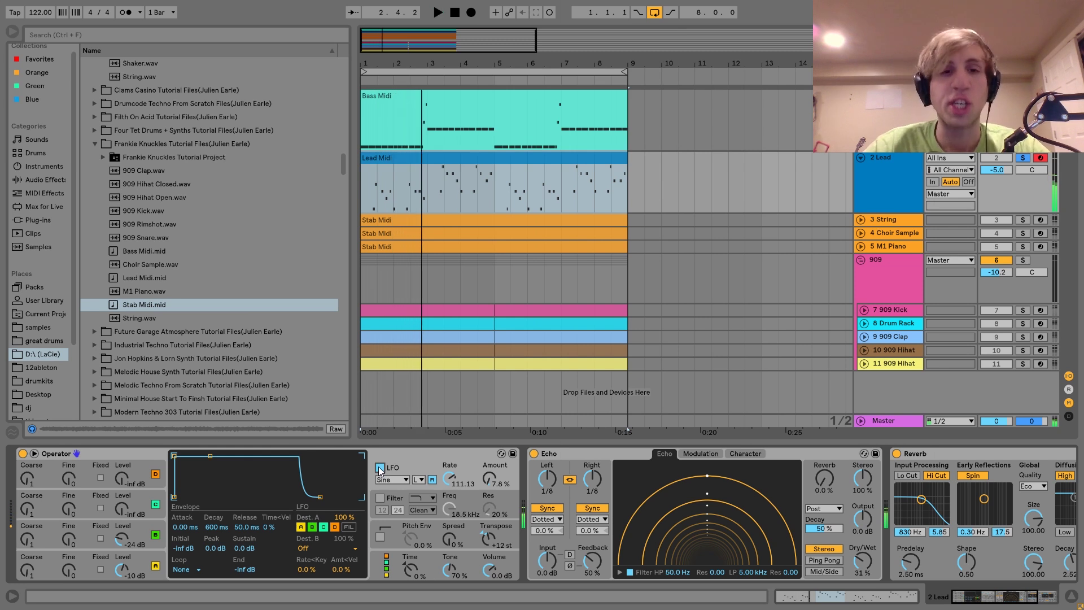
pyautogui.hscroll(3, 378, 466)
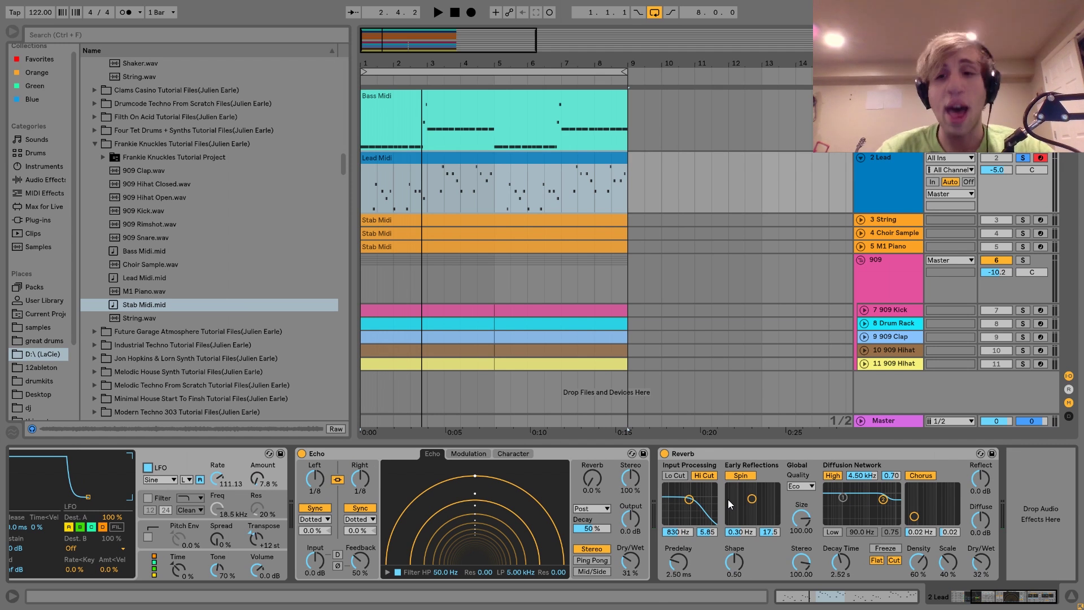
pyautogui.press('space')
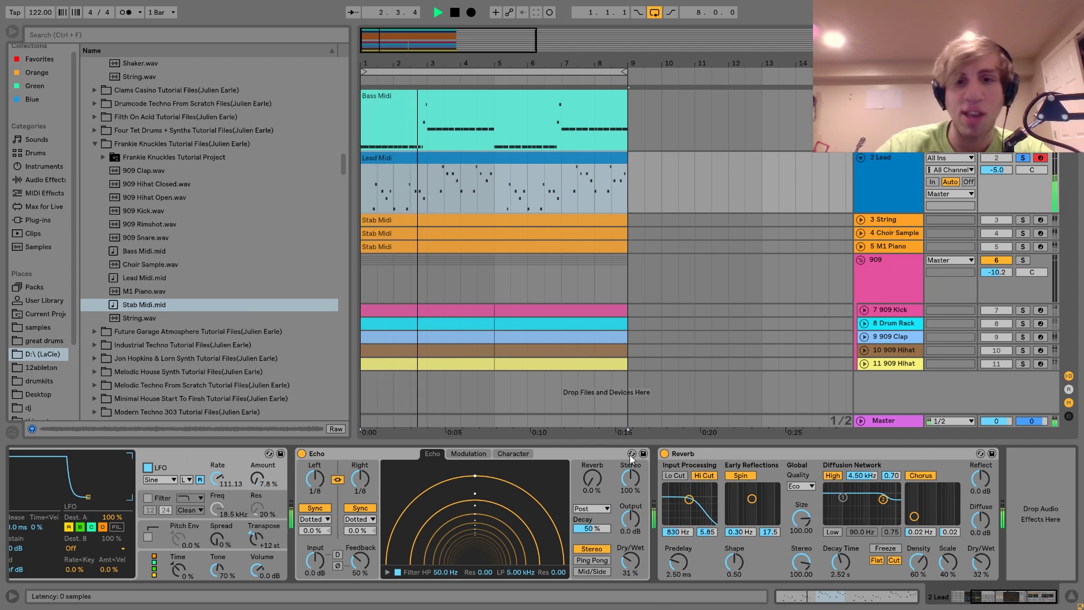
pyautogui.press('space')
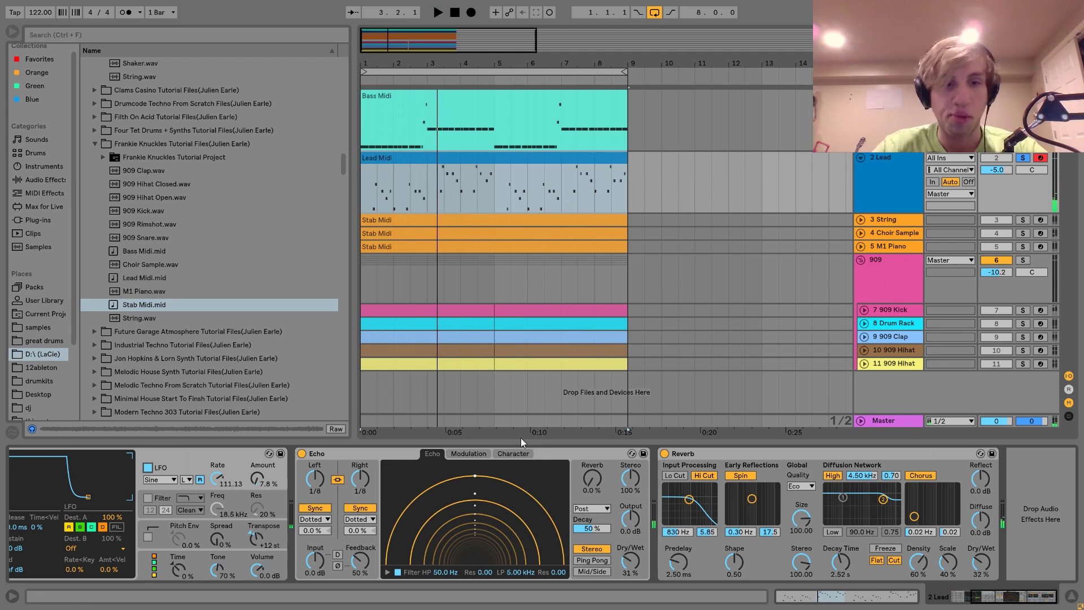
pyautogui.press('space')
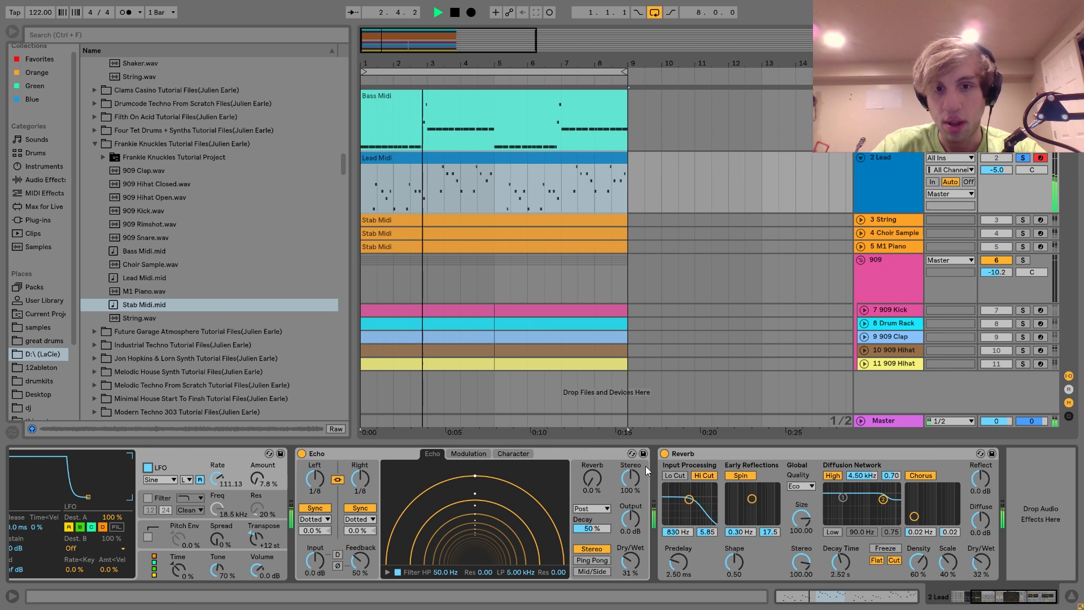
pyautogui.press('space')
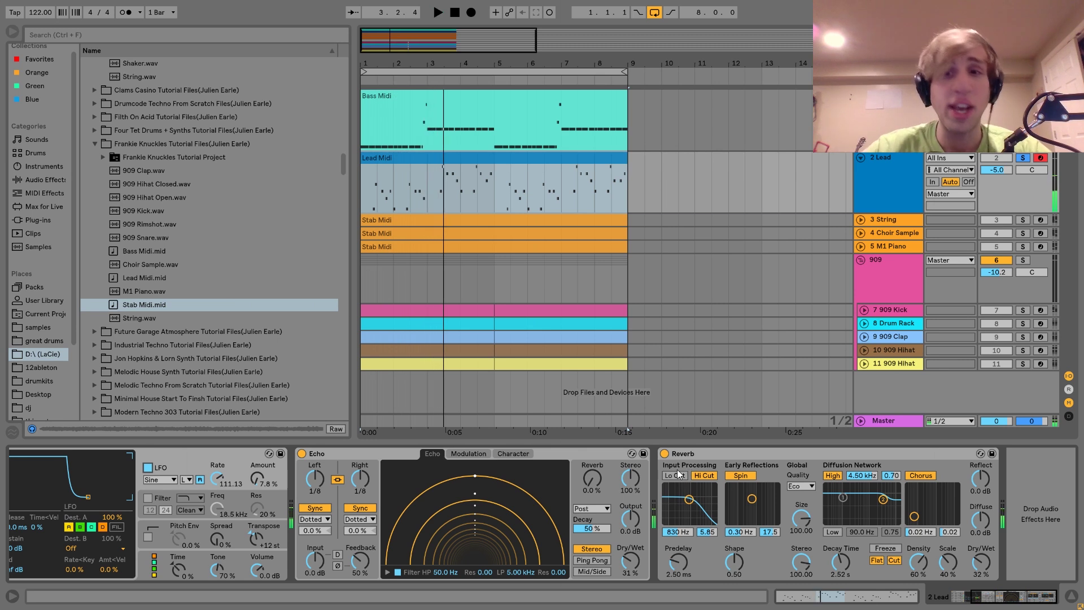
# Select 3 String and unfold its lane to show the Stab Midi clip, auditioning the stabs
pyautogui.click(884, 220)
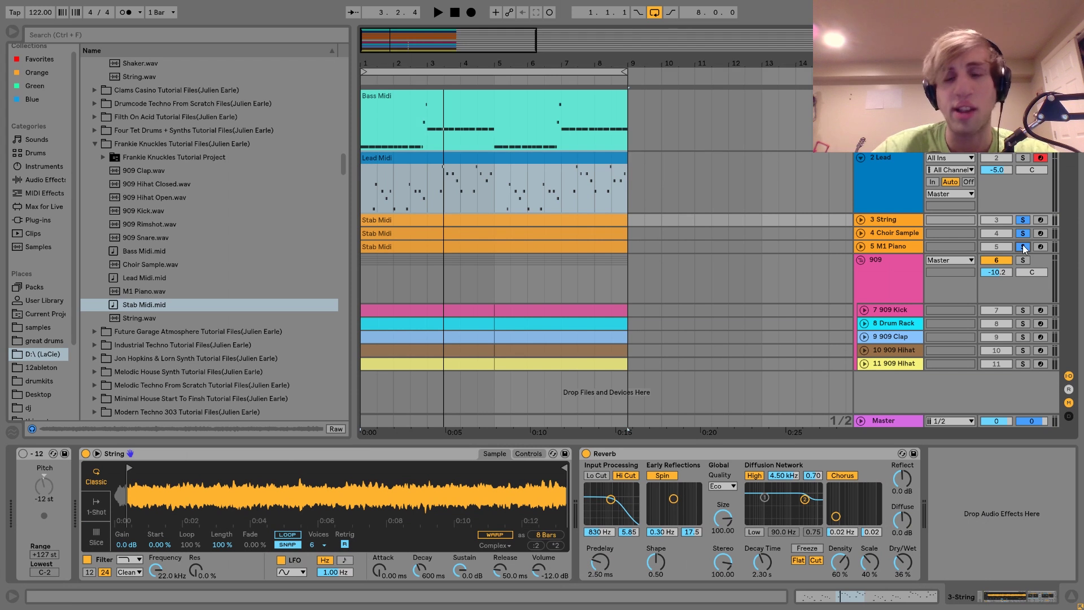
pyautogui.press('space')
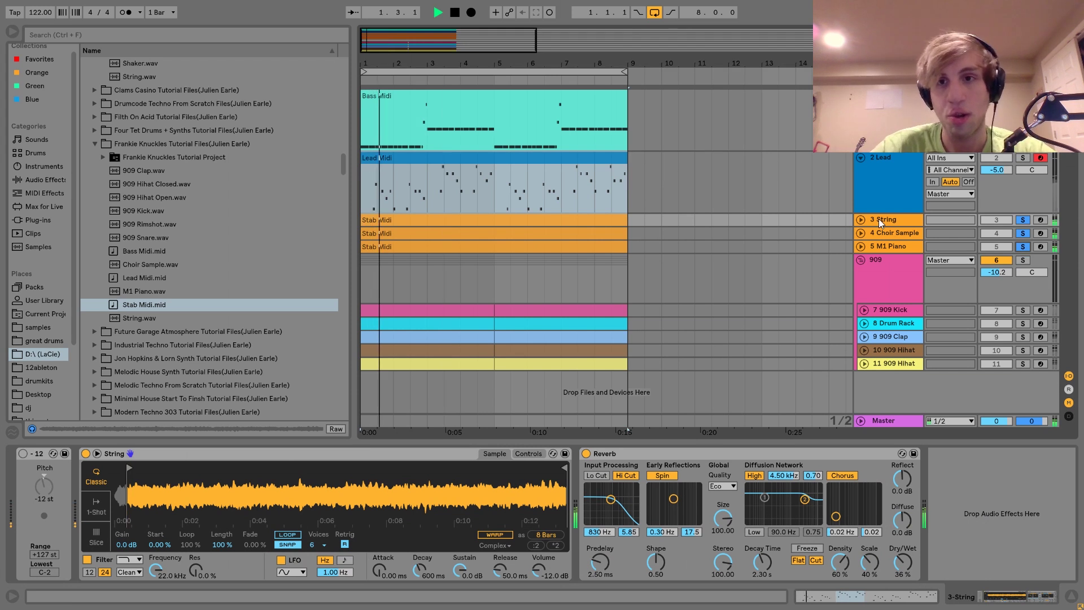
pyautogui.click(879, 219)
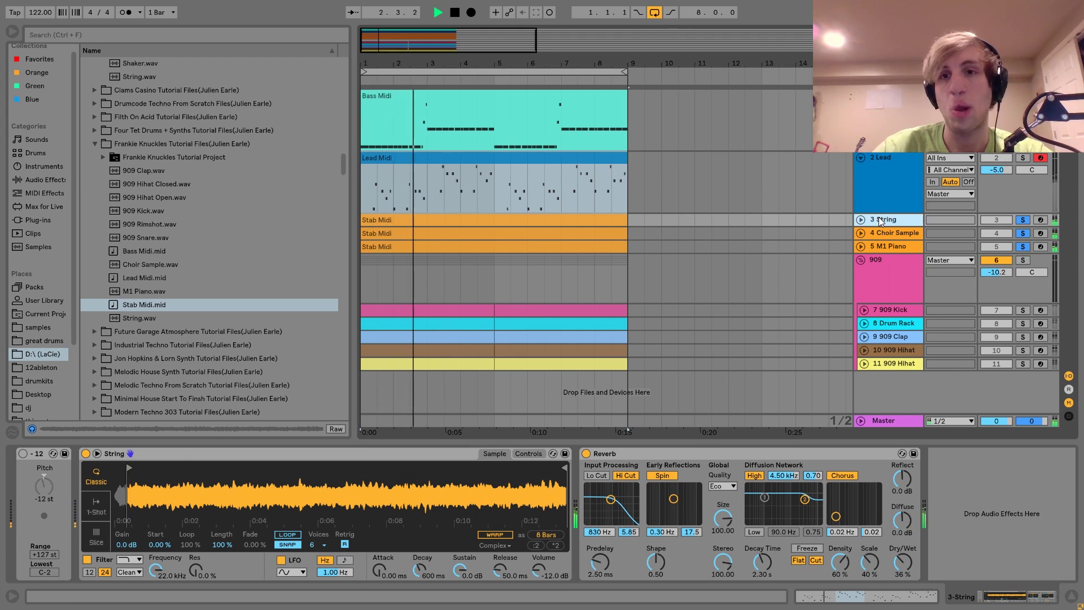
pyautogui.click(859, 219)
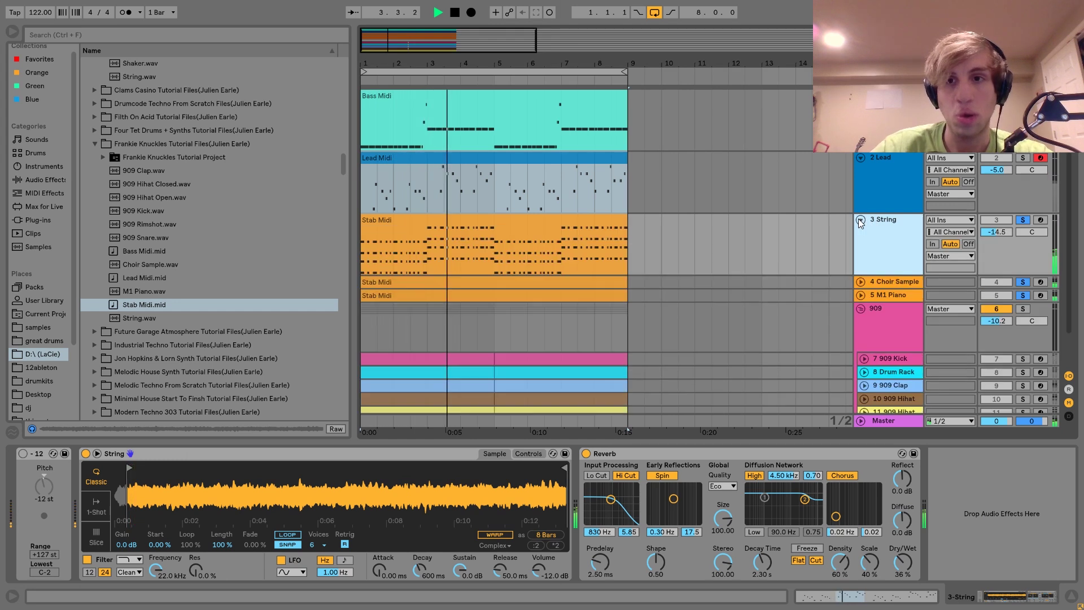
pyautogui.press('space')
# Open the Stab Midi clip and select the four-note chords starting at bars 1 and 3
pyautogui.doubleClick(540, 227)
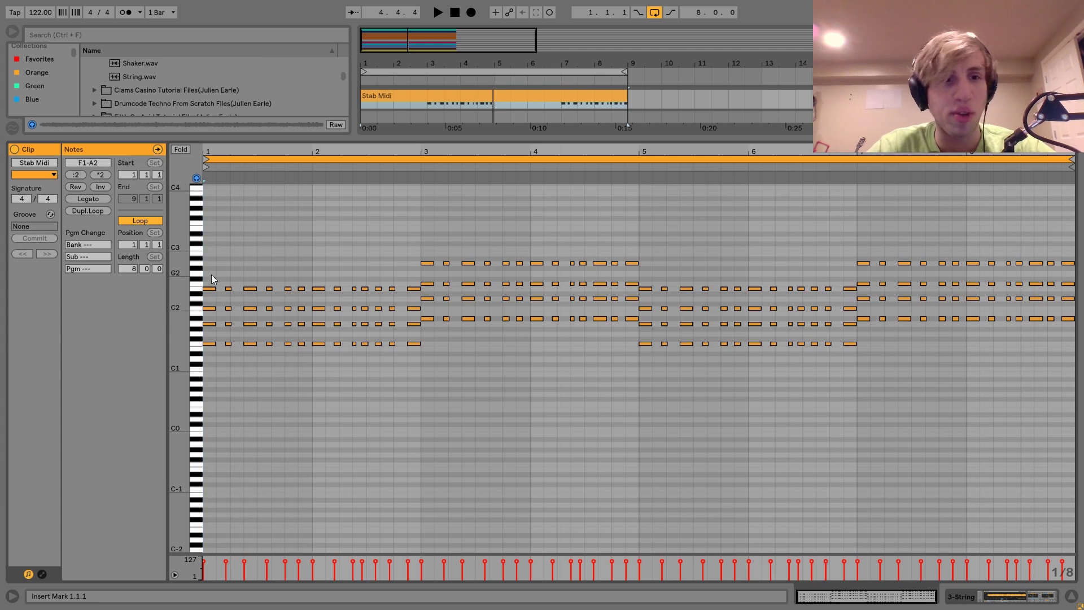
pyautogui.moveTo(211, 275); pyautogui.dragTo(205, 381)
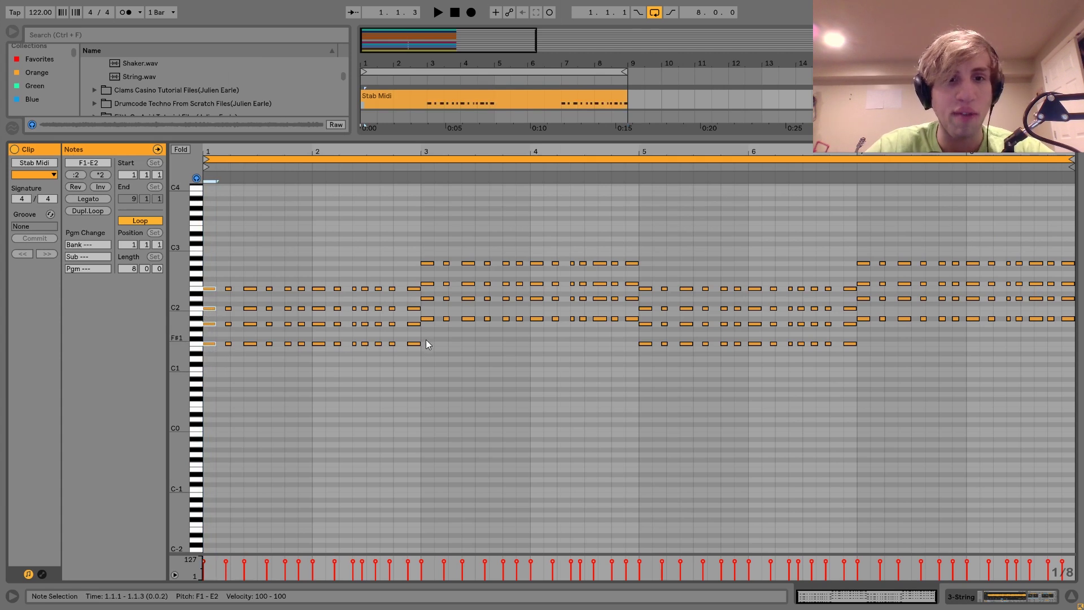
pyautogui.moveTo(427, 344); pyautogui.dragTo(427, 201)
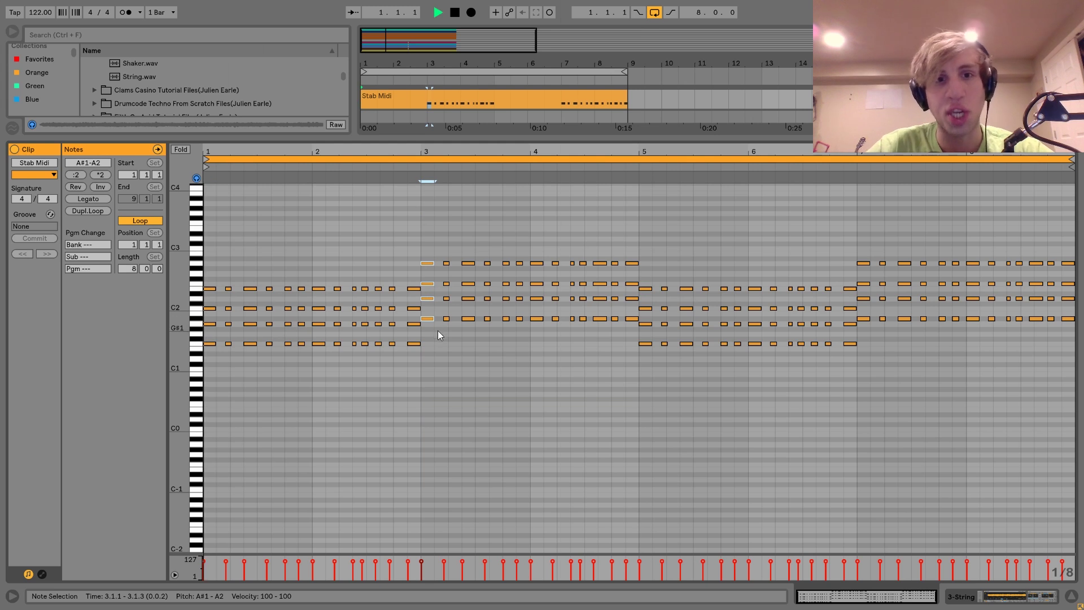
pyautogui.press('space')
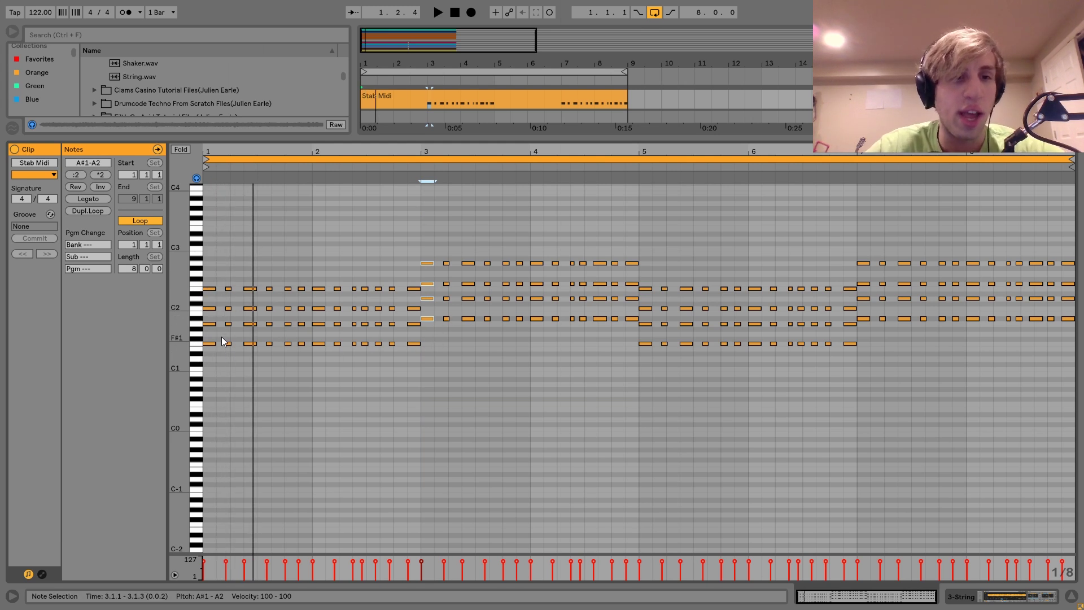
pyautogui.press('space')
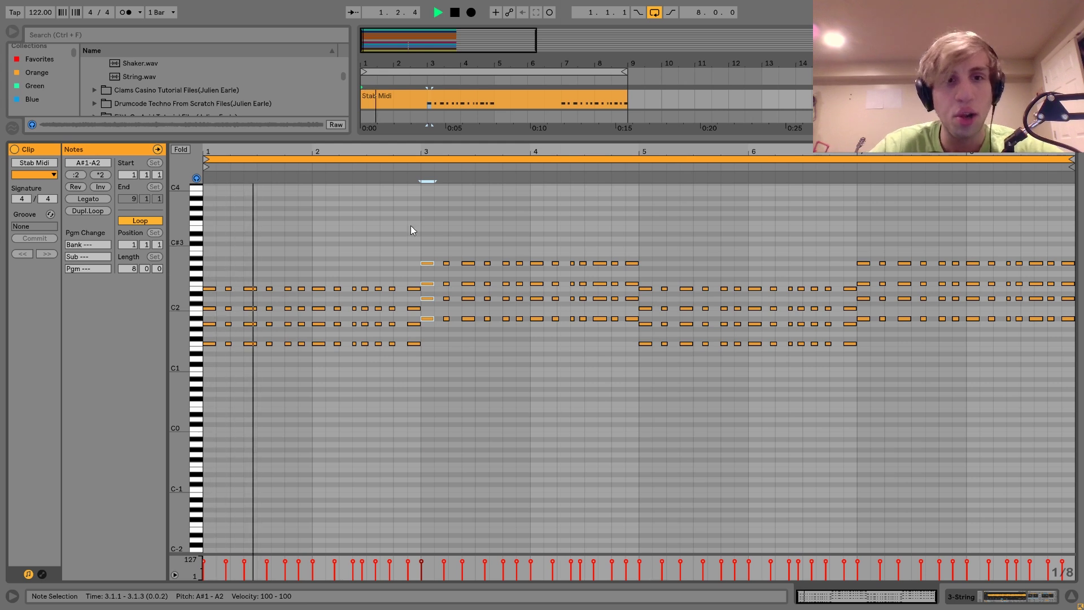
# Return to the arrangement, reopen the Stab Midi clip, and audition it repeatedly from bar 1
pyautogui.hotkey('shift', 'Tab')
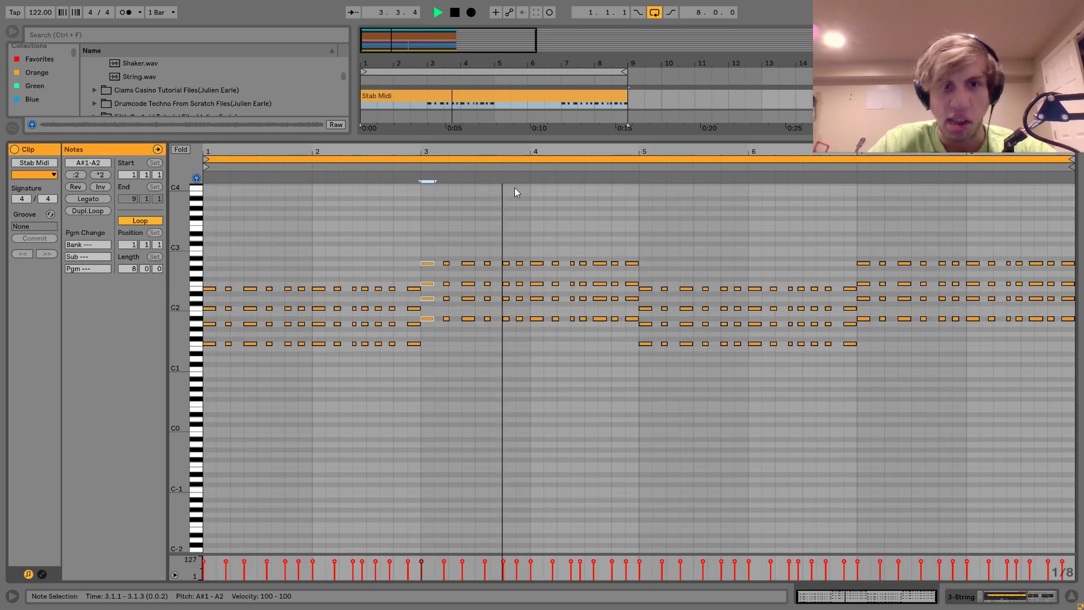
pyautogui.doubleClick(514, 189)
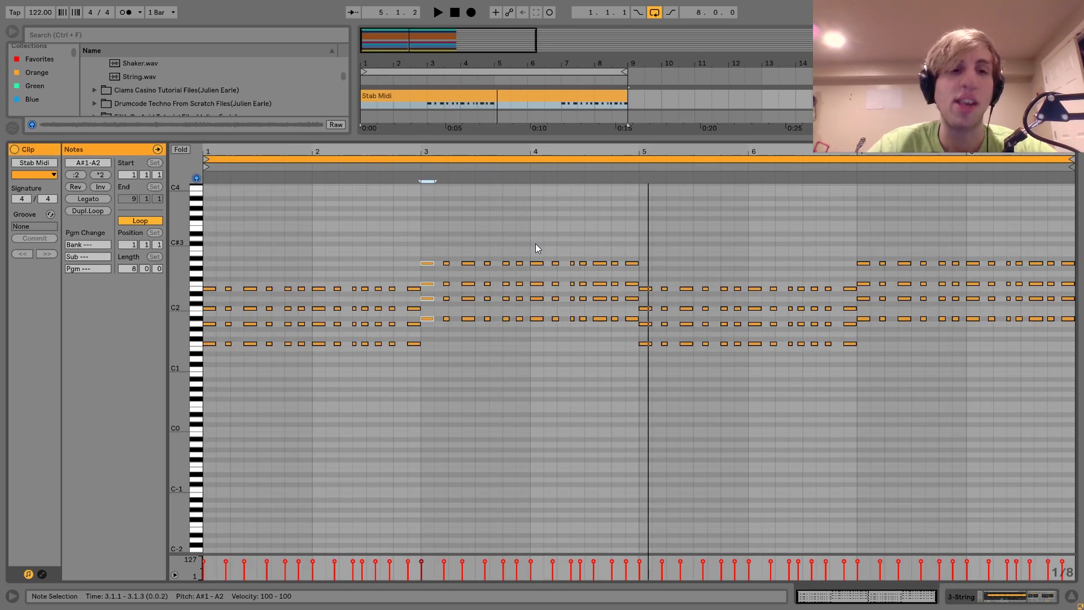
pyautogui.press('space')
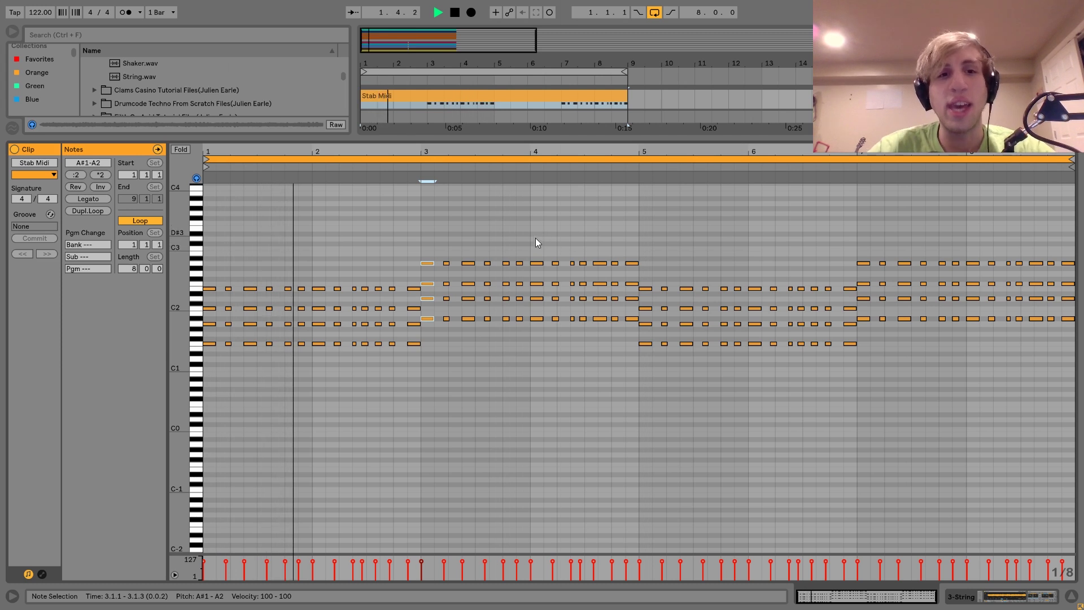
pyautogui.press('space')
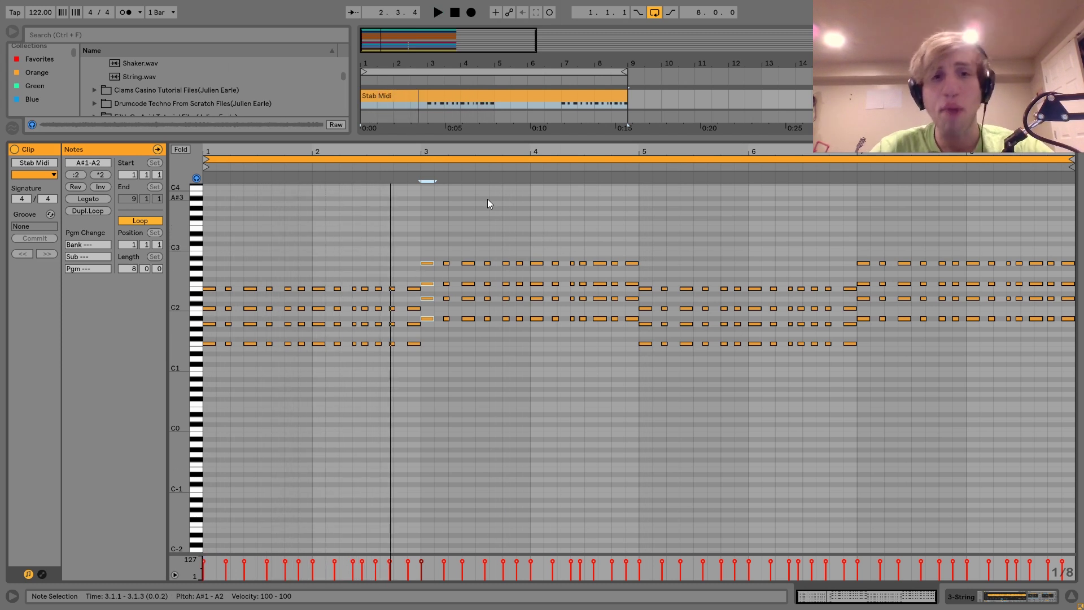
pyautogui.press('space')
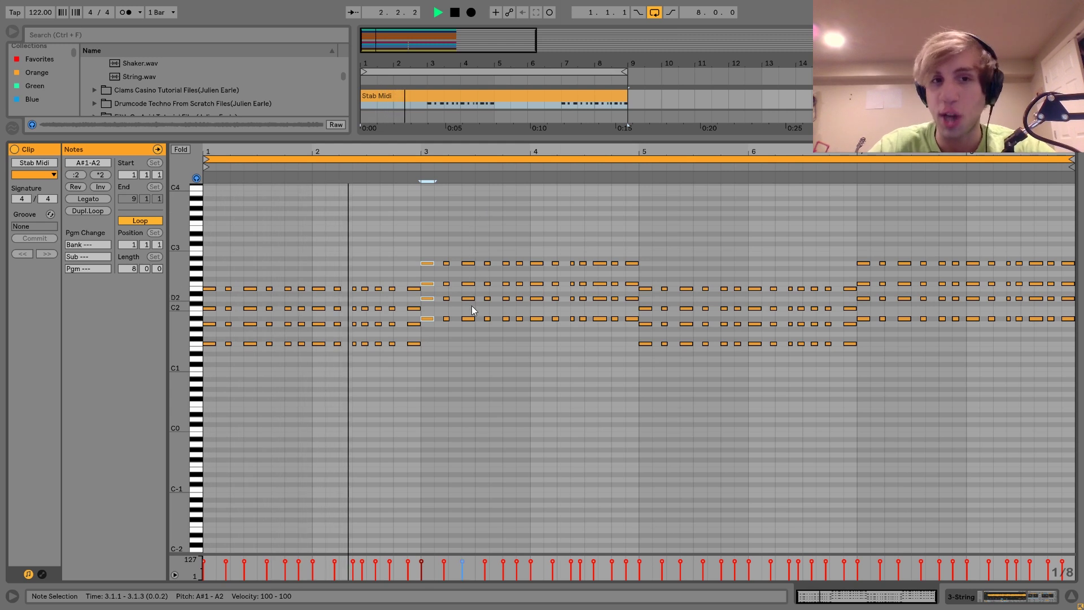
pyautogui.press('space')
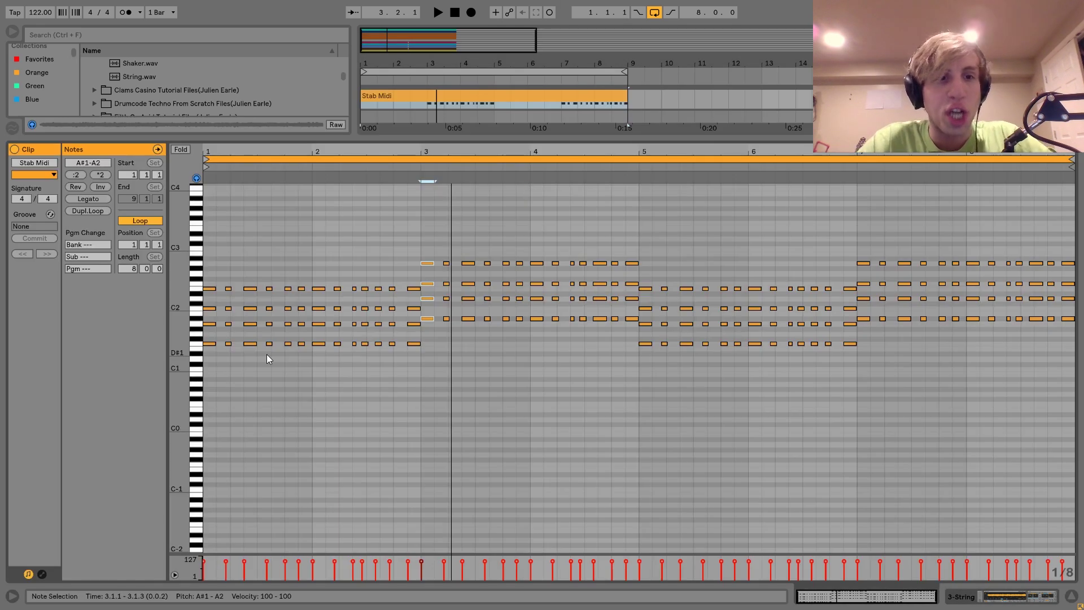
pyautogui.press('space')
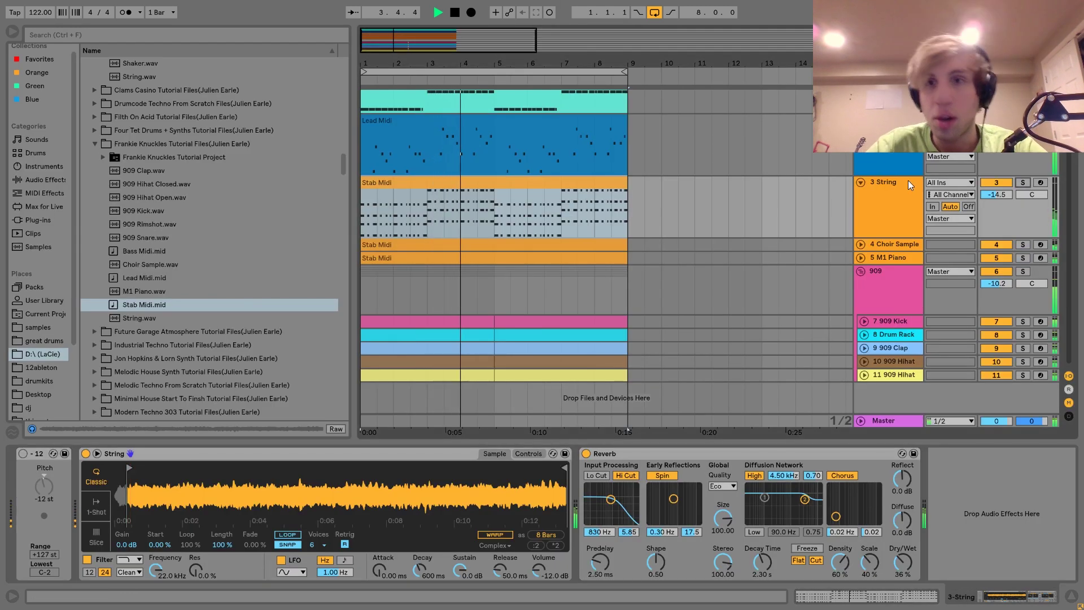
pyautogui.press('space')
pyautogui.doubleClick(574, 194)
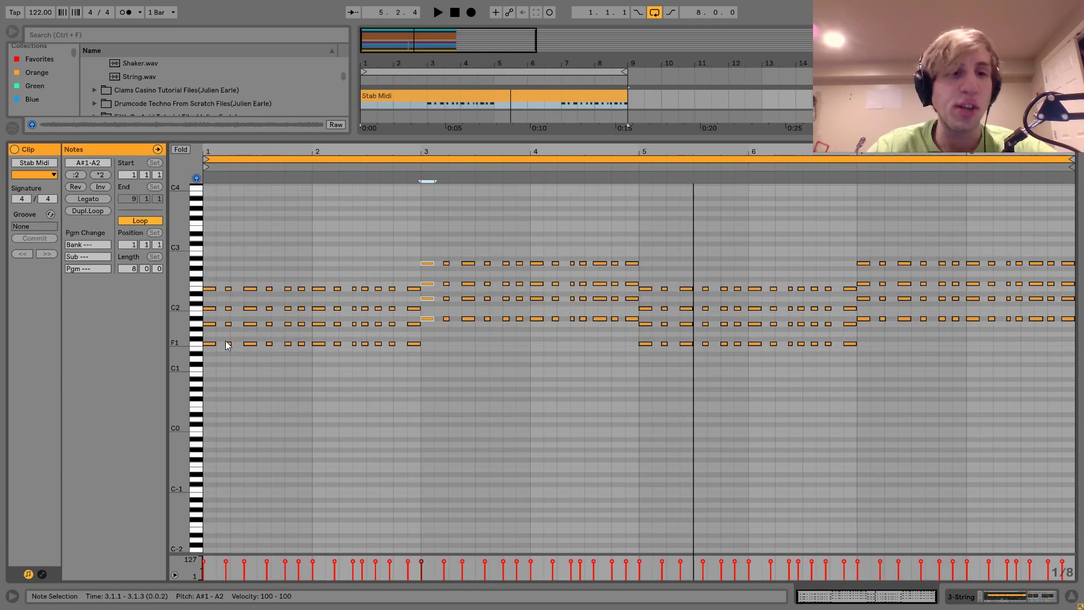
pyautogui.press('space')
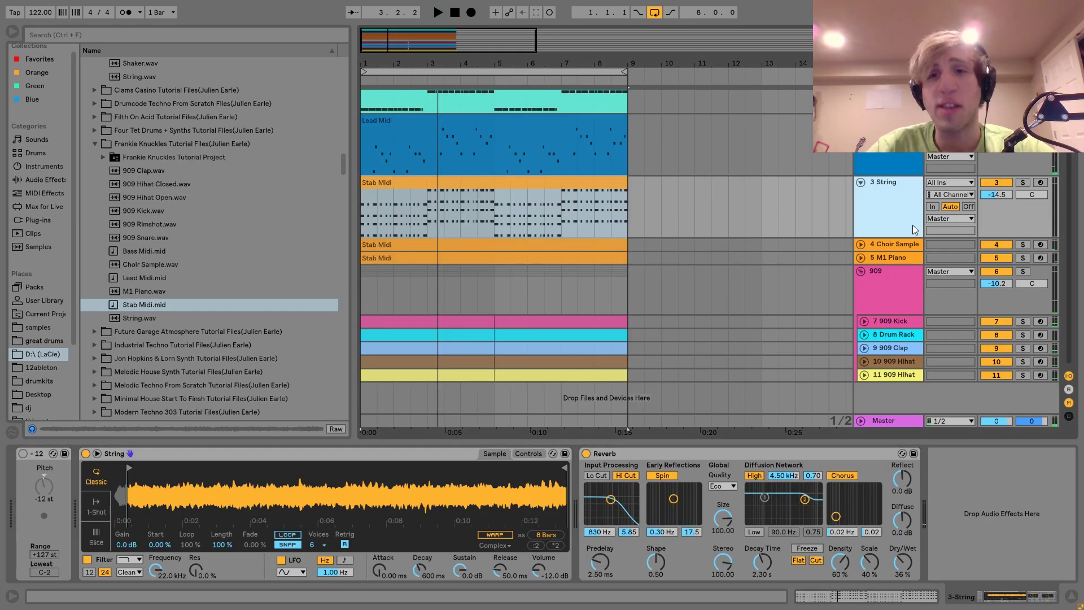
# Solo the 3 String, 4 Choir Sample and 5 M1 Piano stab layers in turn
pyautogui.click(1023, 183)
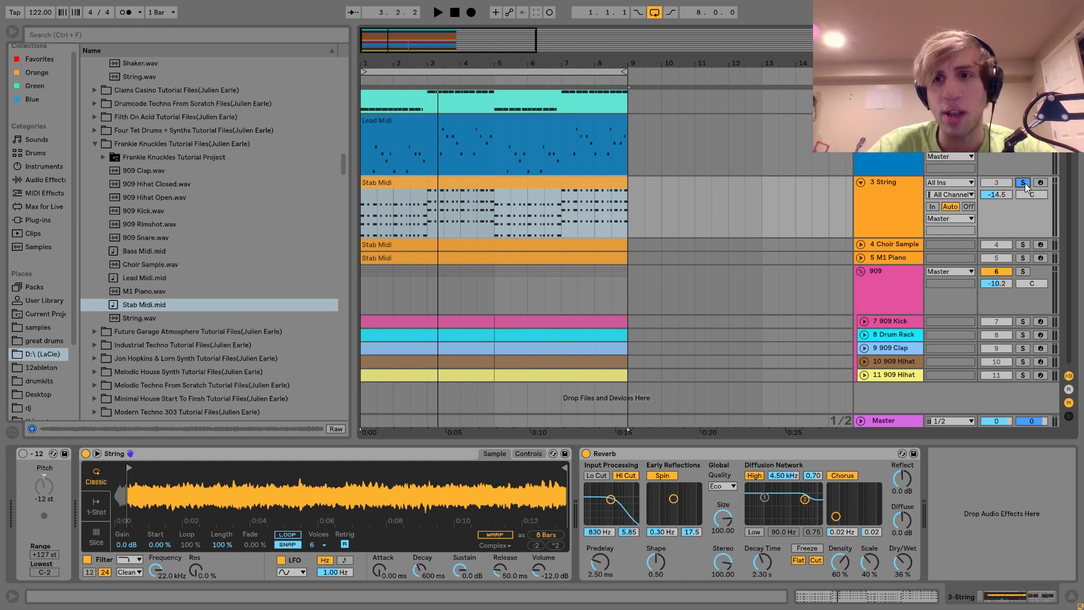
pyautogui.press('space')
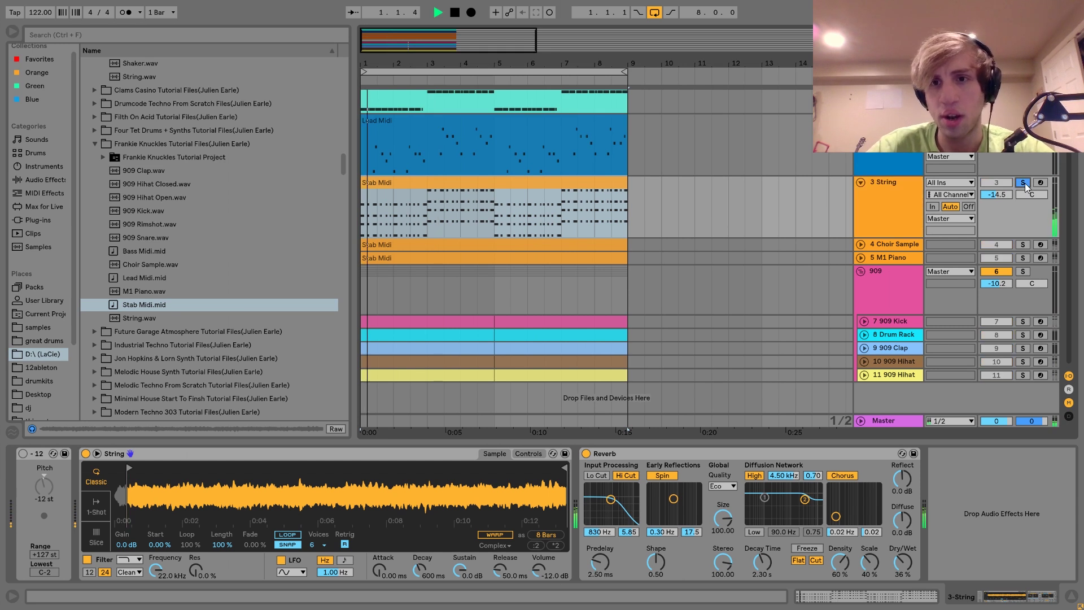
pyautogui.click(1022, 244)
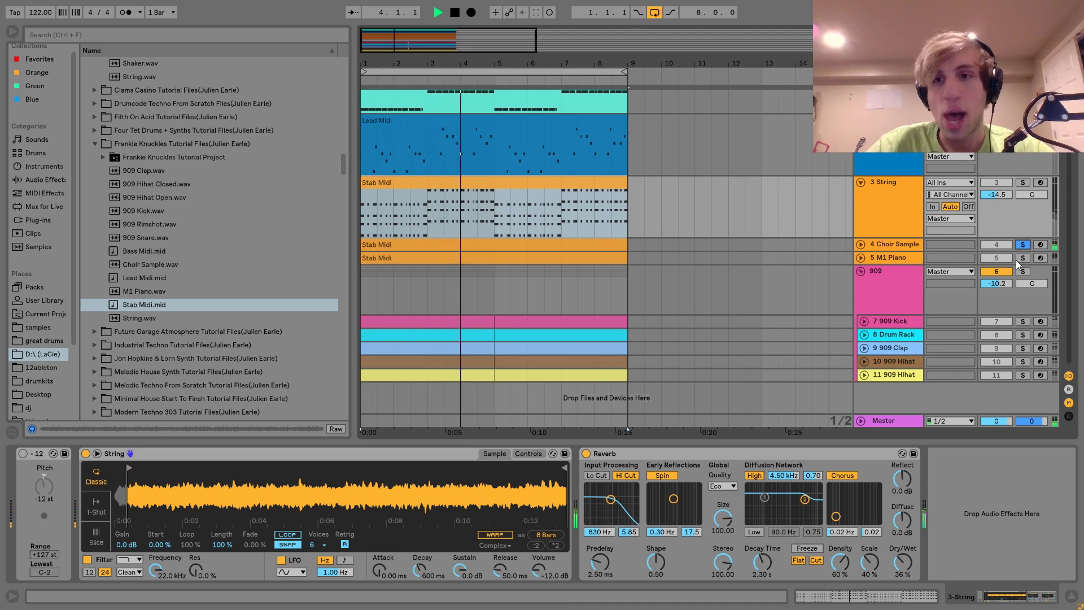
pyautogui.click(1022, 257)
pyautogui.click(881, 257)
pyautogui.click(860, 257)
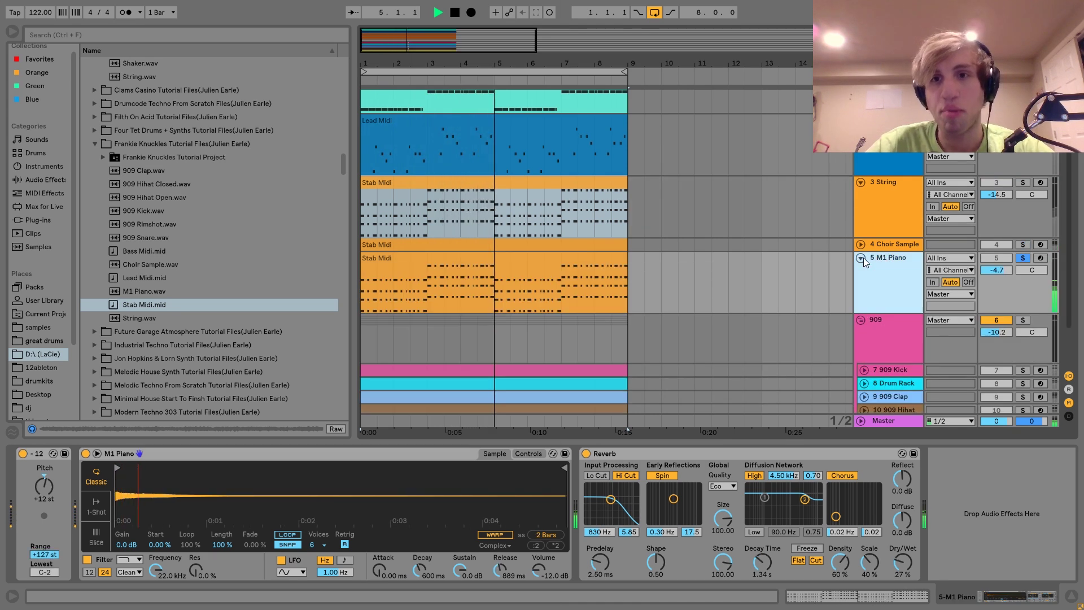
pyautogui.click(884, 219)
pyautogui.click(1022, 182)
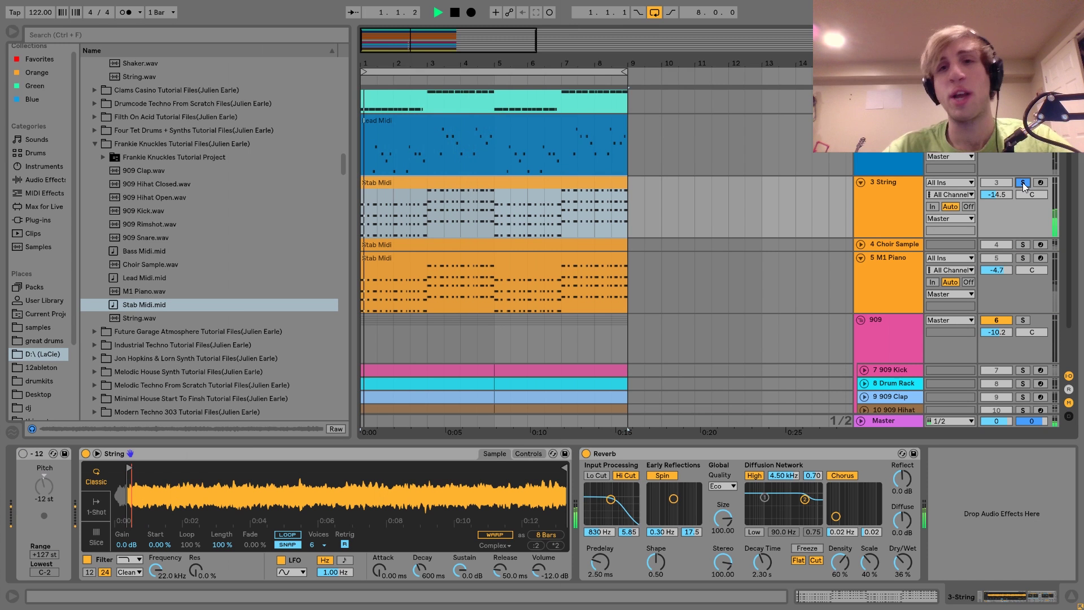
pyautogui.press('space')
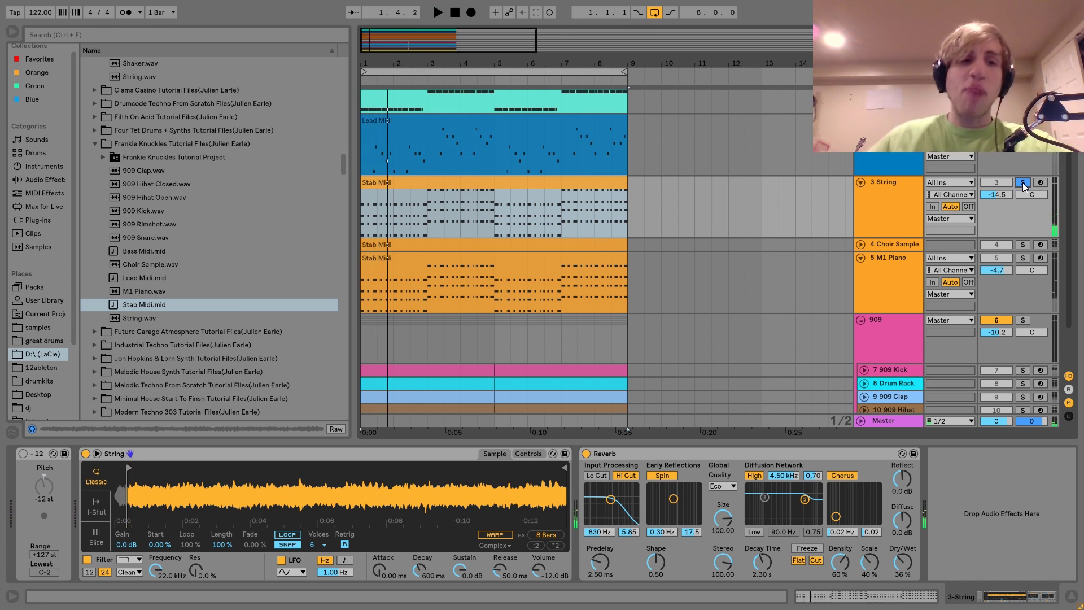
# Turn off all solos and play every stab layer together from the start
pyautogui.click(1023, 257)
pyautogui.press('space')
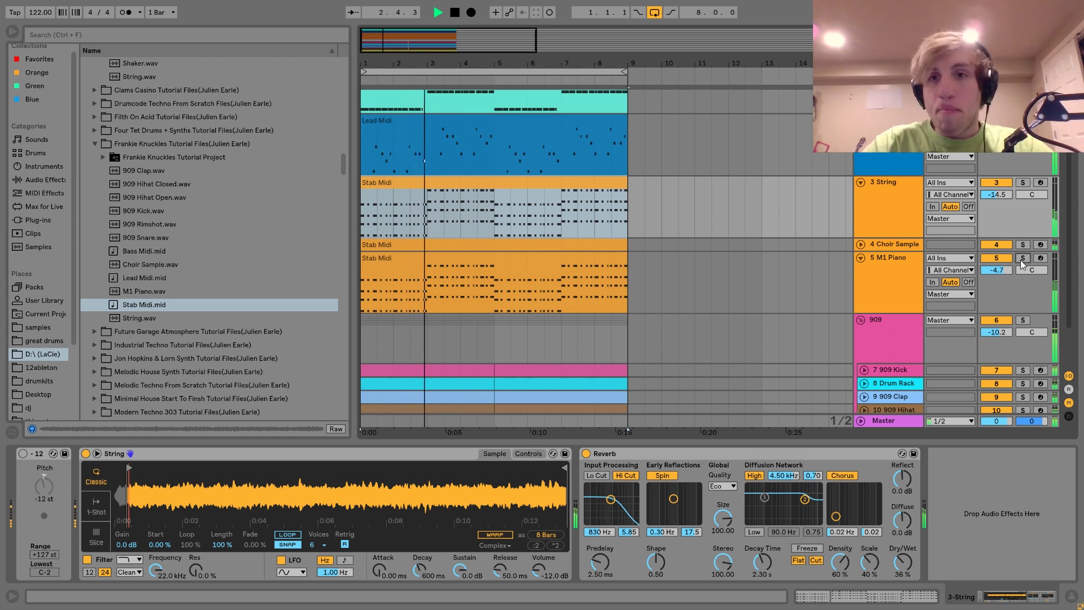
pyautogui.press('space')
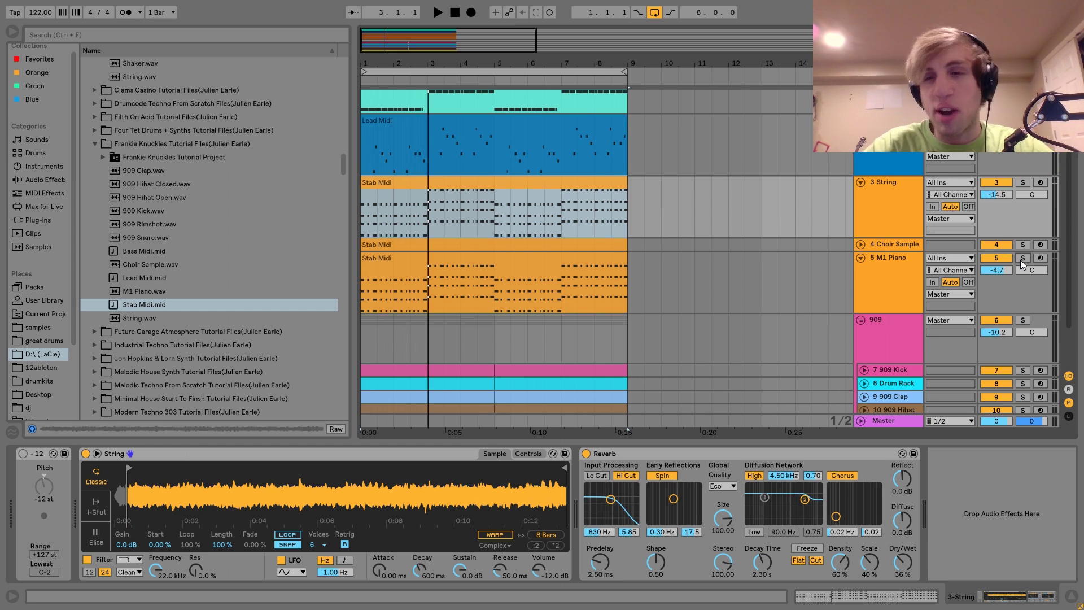
pyautogui.press('space')
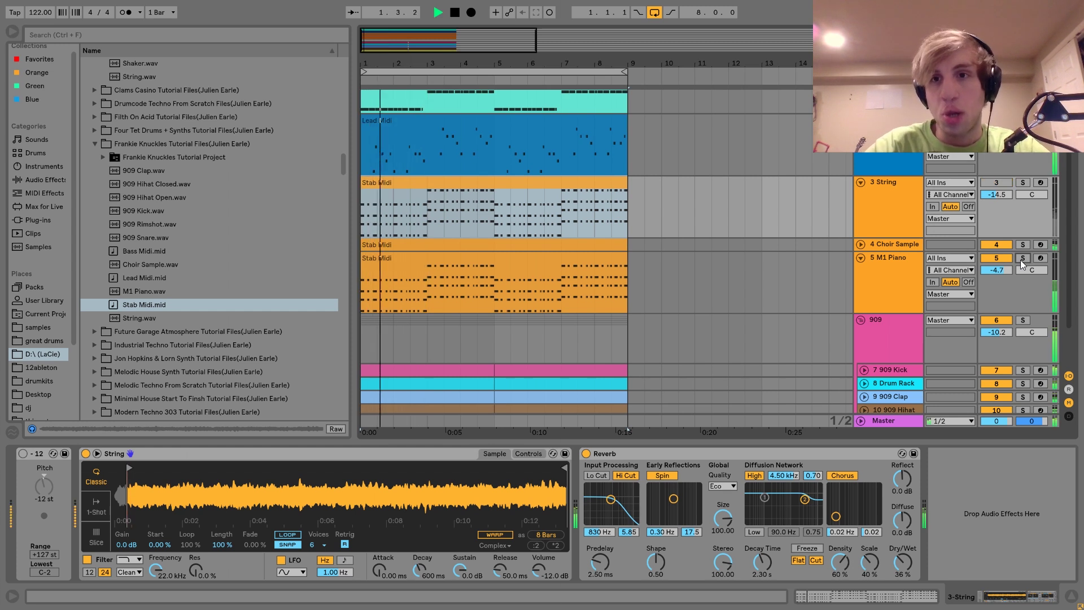
pyautogui.press('space')
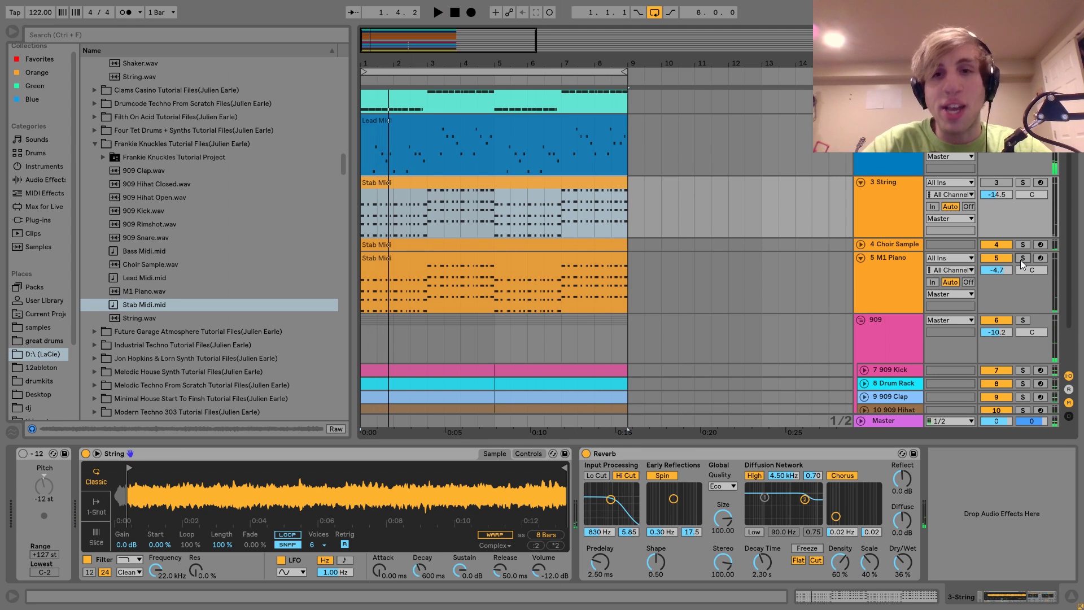
# Compare the stab without the Choir Sample layer, then without the M1 Piano layer
pyautogui.click(996, 182)
pyautogui.click(995, 245)
pyautogui.press('space')
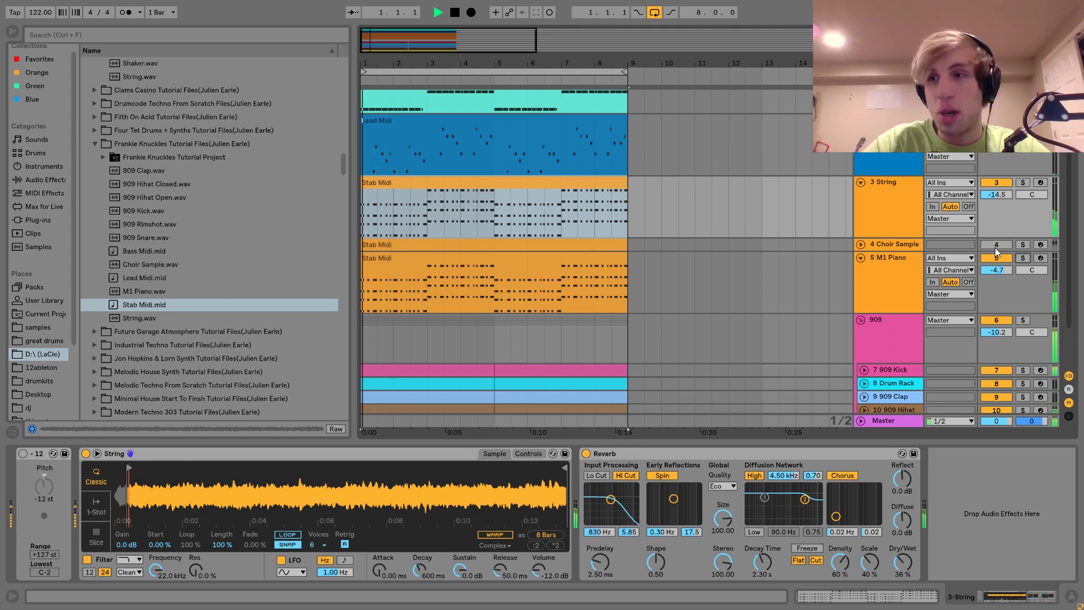
pyautogui.click(991, 245)
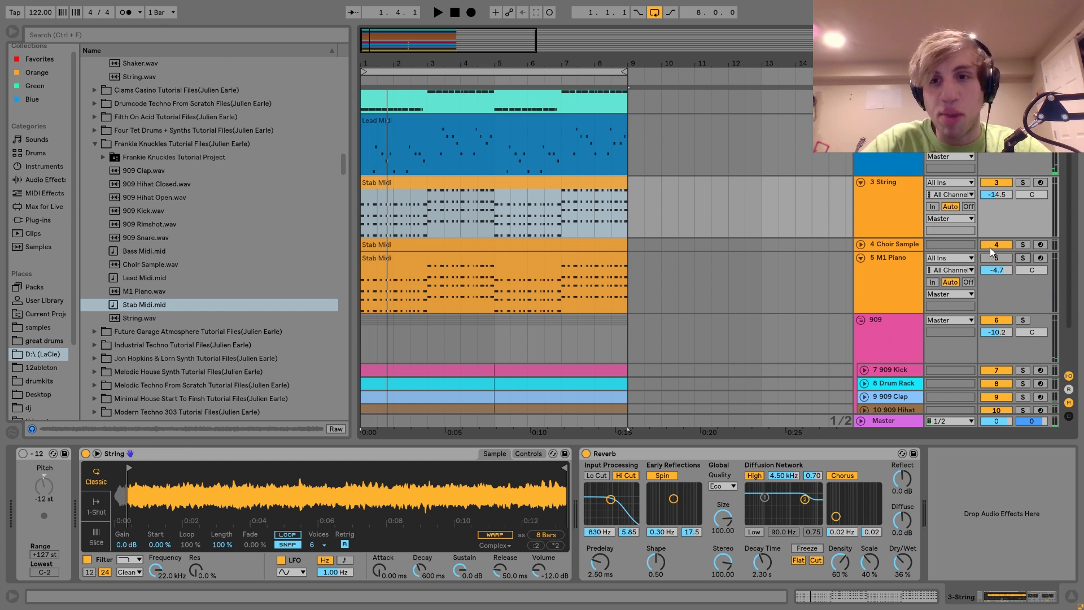
pyautogui.press('space')
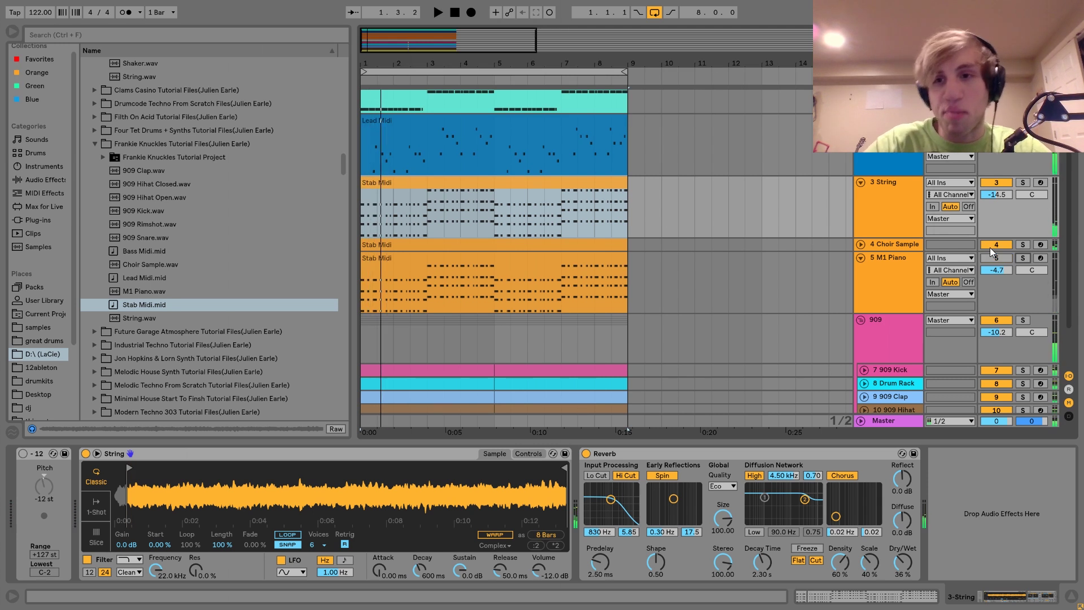
# Solo the 3 String track and pick String.wav in the file browser
pyautogui.click(1023, 183)
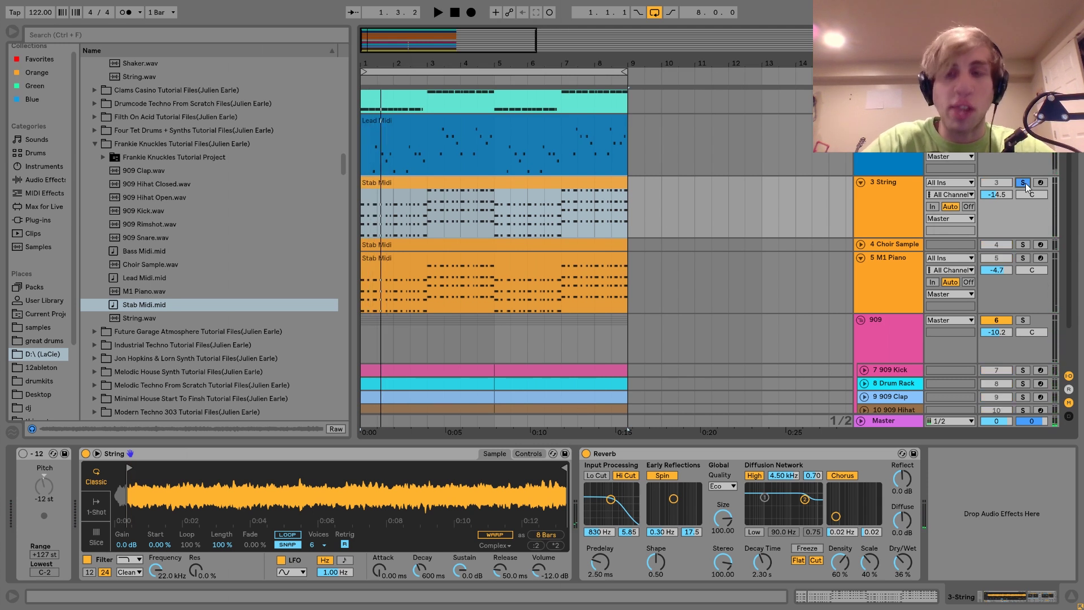
pyautogui.click(875, 197)
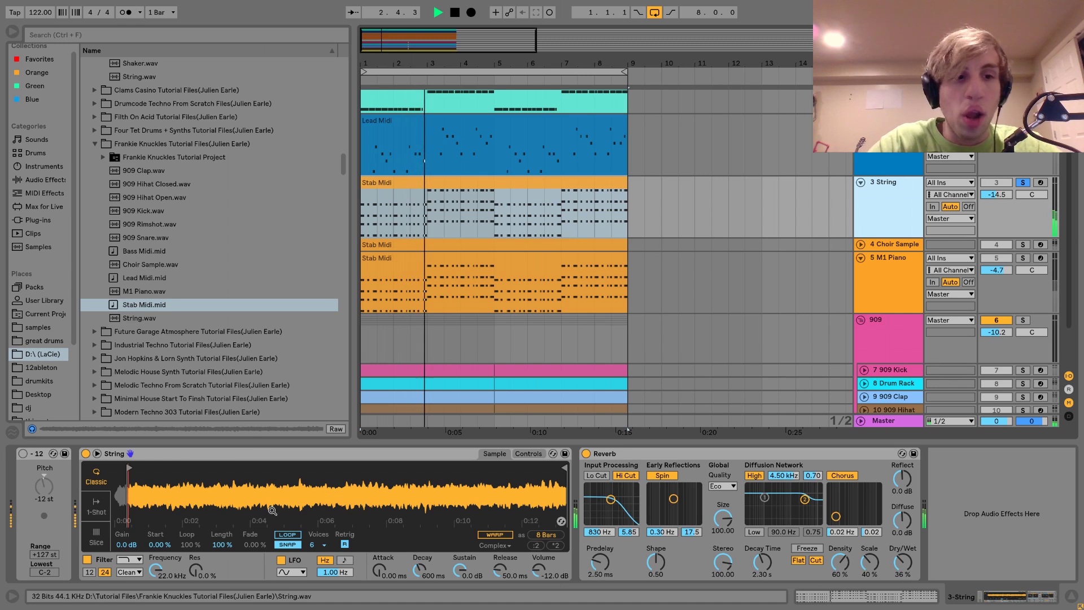
pyautogui.press('space')
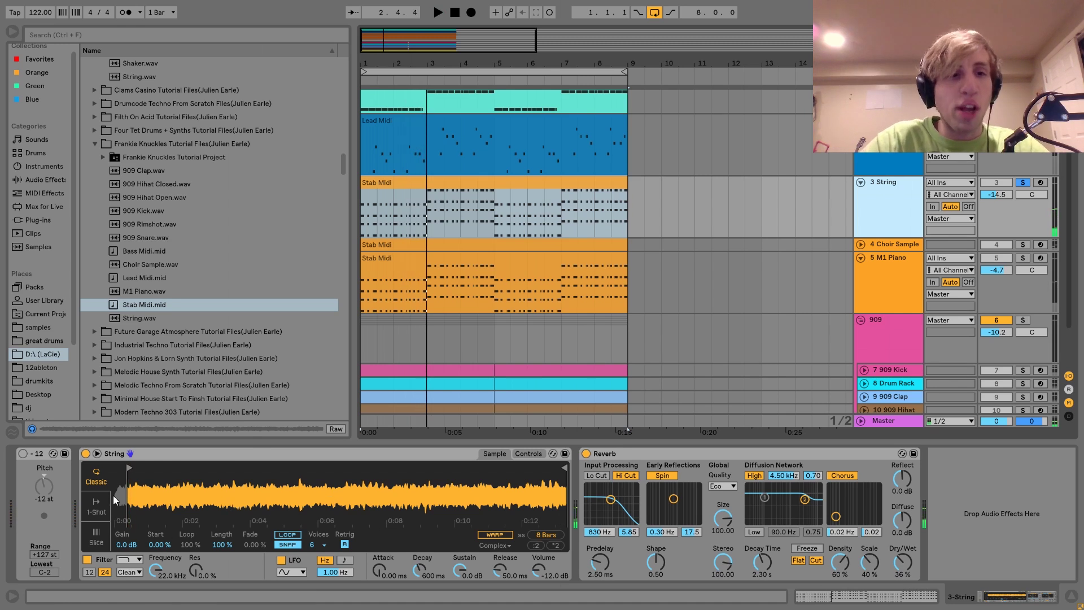
pyautogui.click(137, 317)
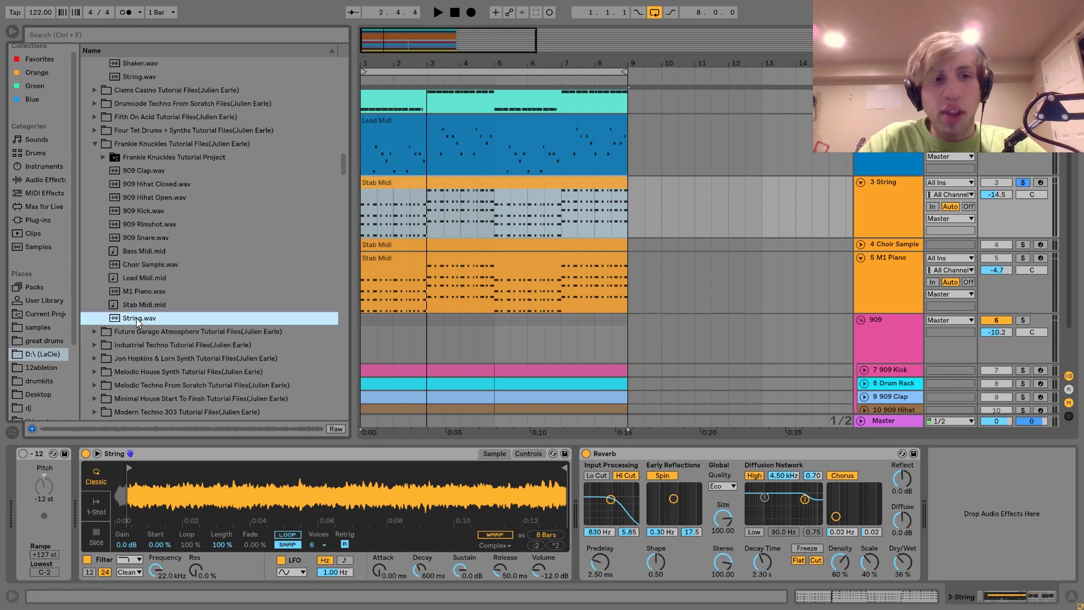
# Load String.wav onto a new MIDI track and set its volume to -5.5 dB
pyautogui.hotkey('ctrl', 'shift', 't')
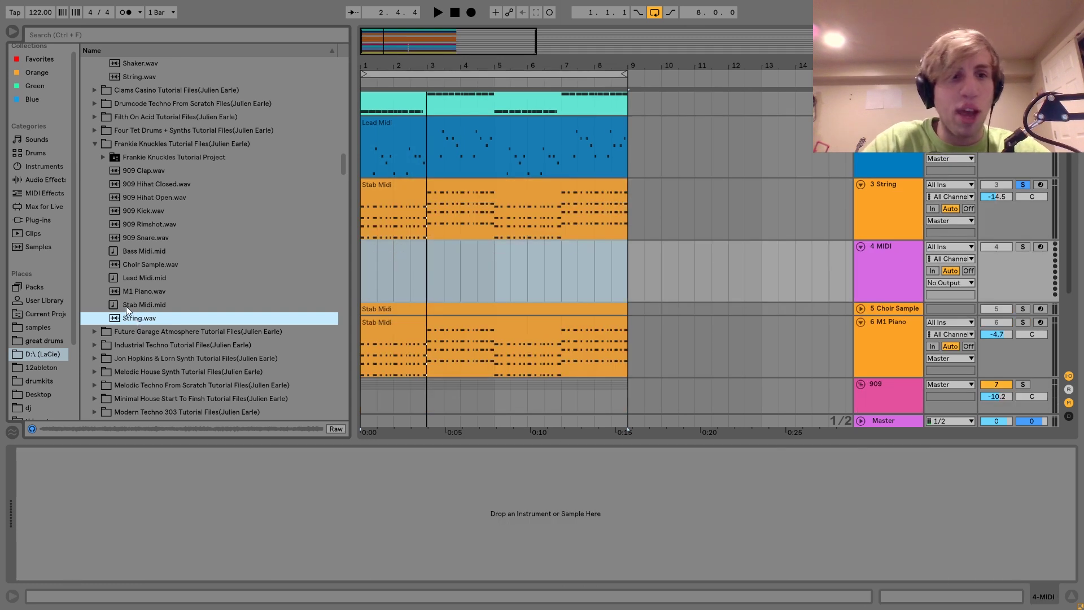
pyautogui.moveTo(127, 316); pyautogui.dragTo(633, 282)
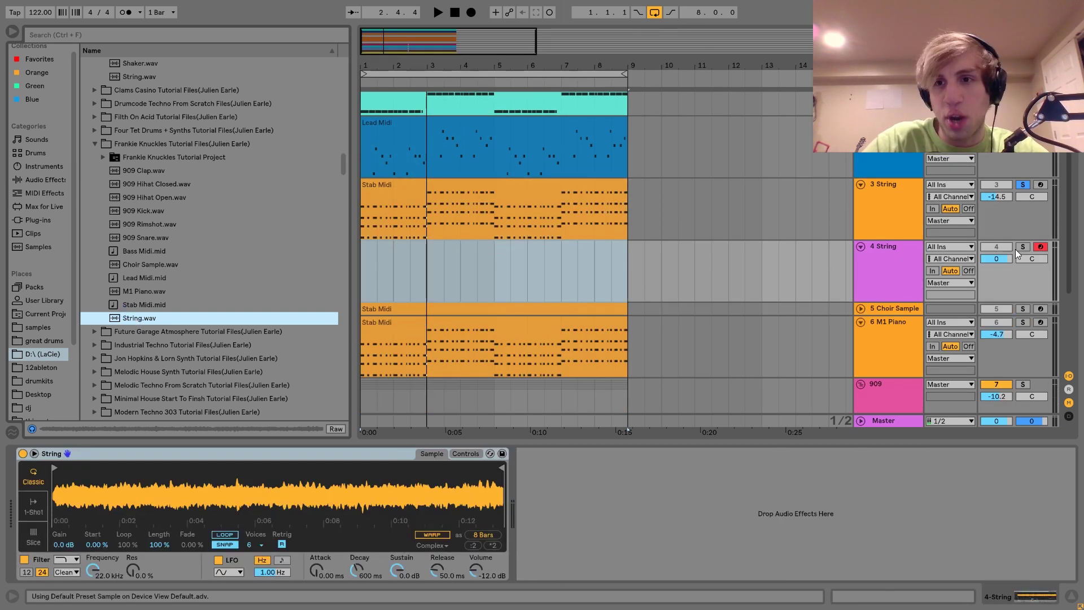
pyautogui.press('space')
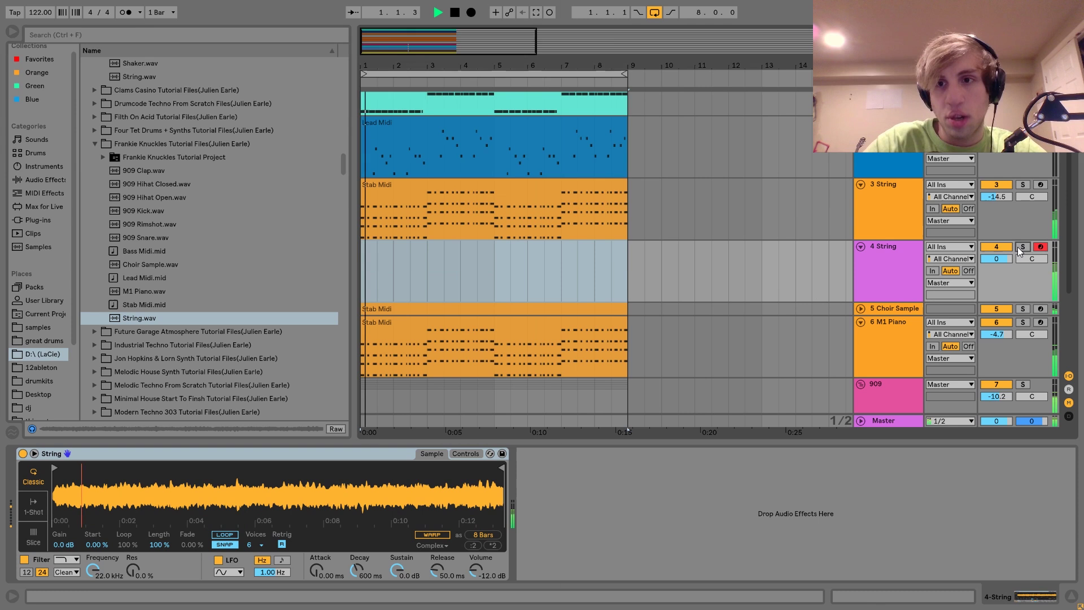
pyautogui.moveTo(993, 258); pyautogui.dragTo(993, 270)
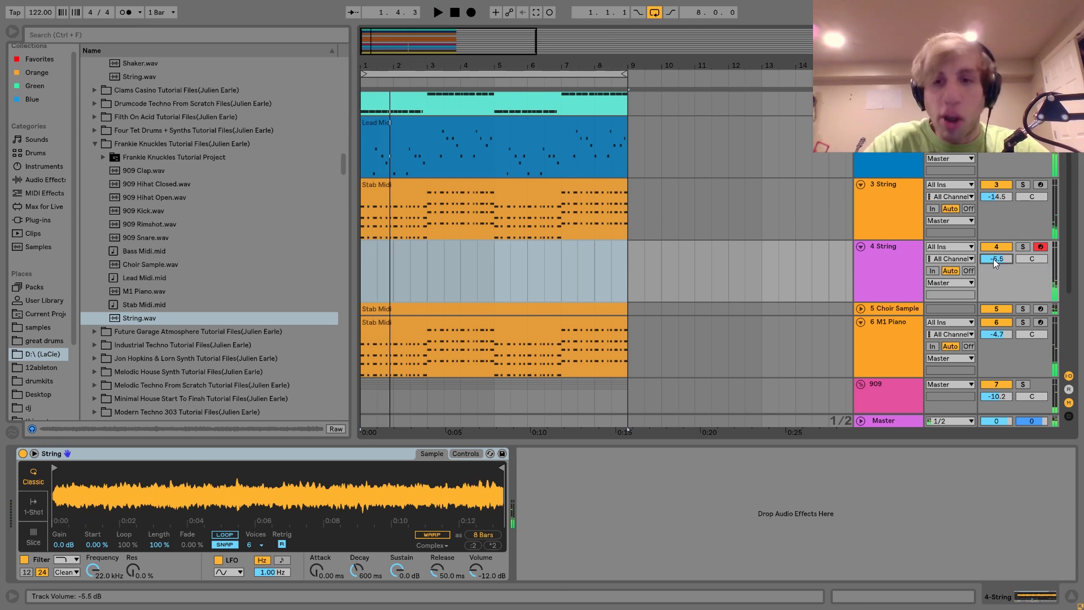
# Delete the trial 4 String track and select the Pitch device on 3 String
pyautogui.click(892, 267)
pyautogui.press('Delete')
pyautogui.click(877, 220)
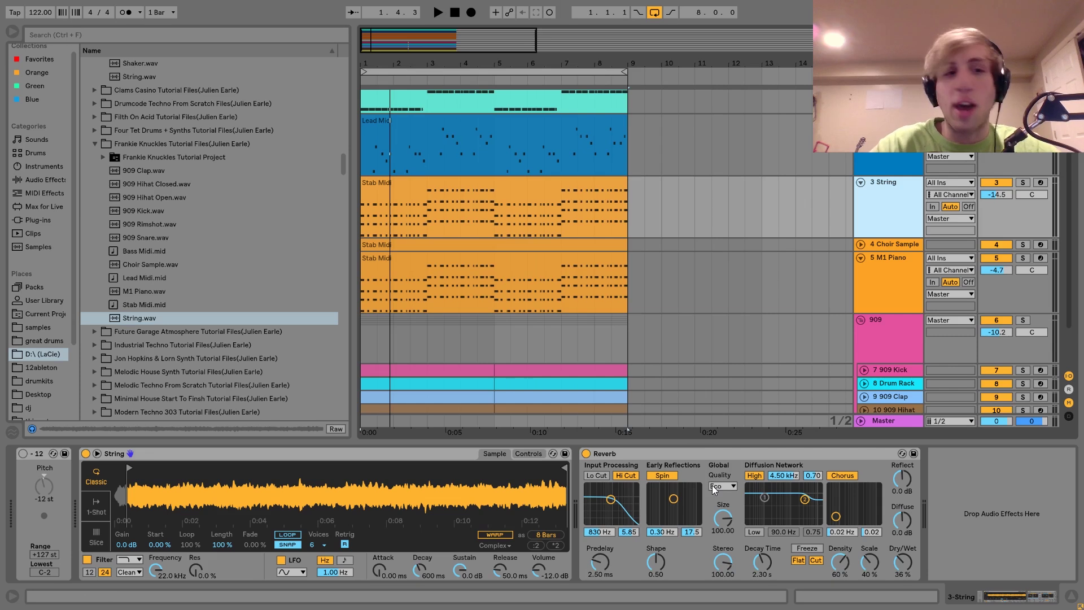
pyautogui.click(40, 452)
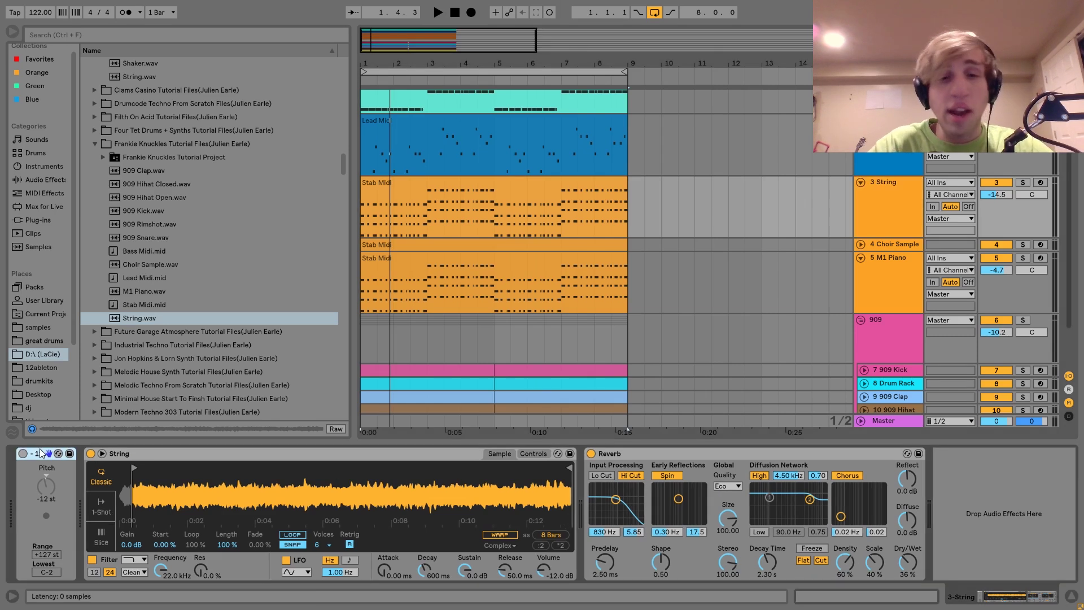
# Expand and solo the 4 Choir Sample track and audition the choir alone
pyautogui.click(875, 244)
pyautogui.click(862, 244)
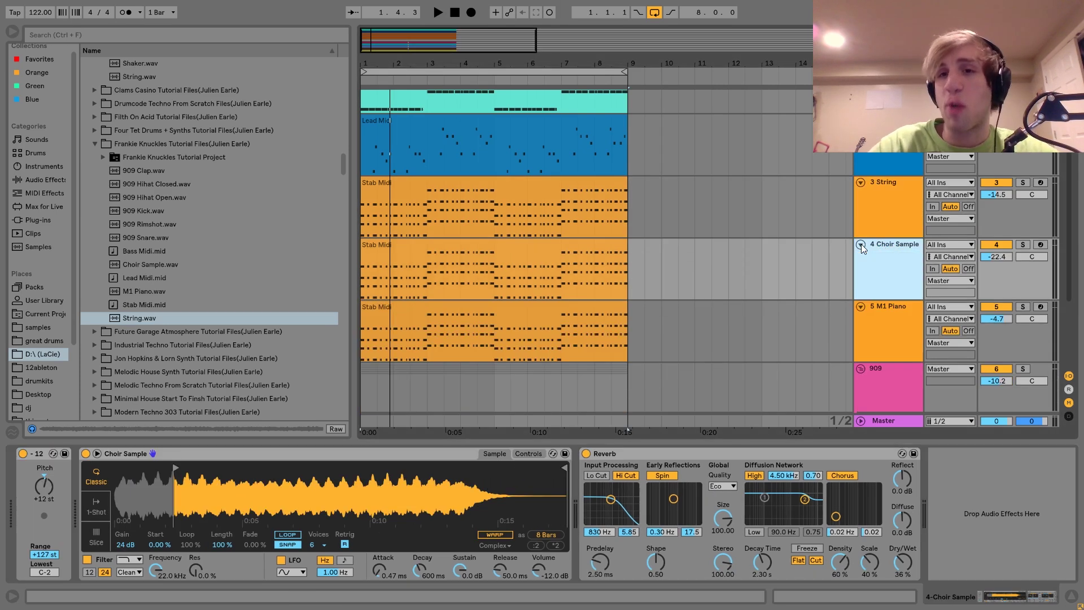
pyautogui.click(1022, 244)
pyautogui.press('space')
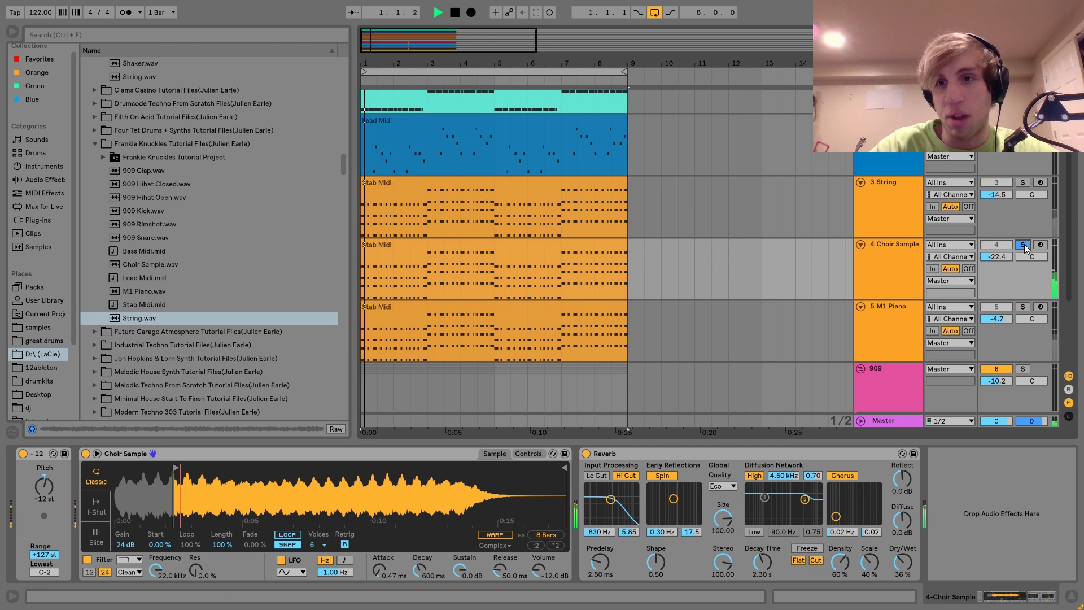
pyautogui.scroll(-3, 902, 251)
pyautogui.click(902, 250)
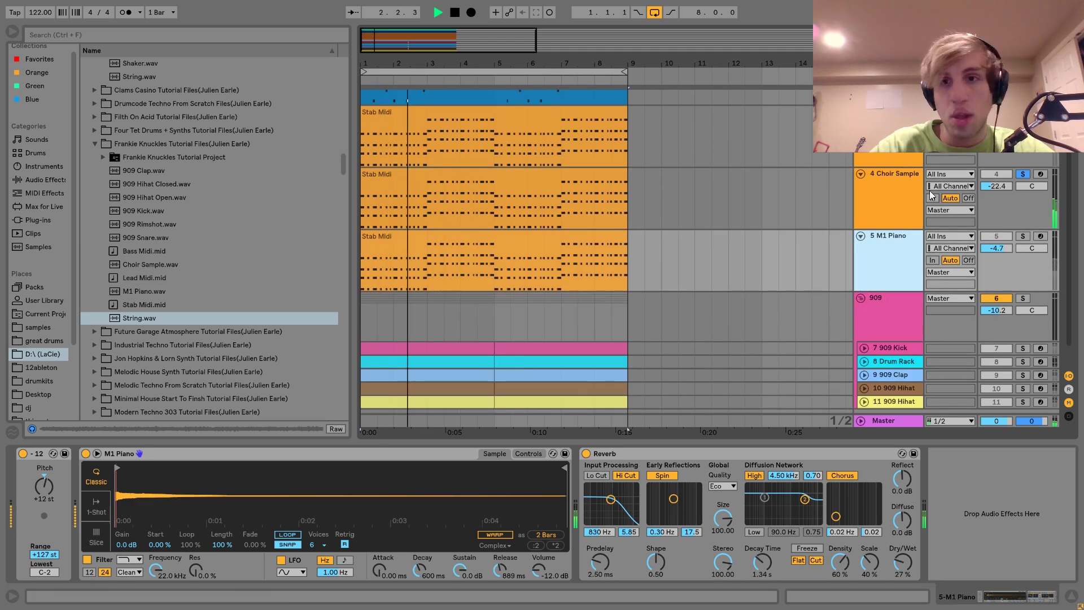
pyautogui.click(889, 184)
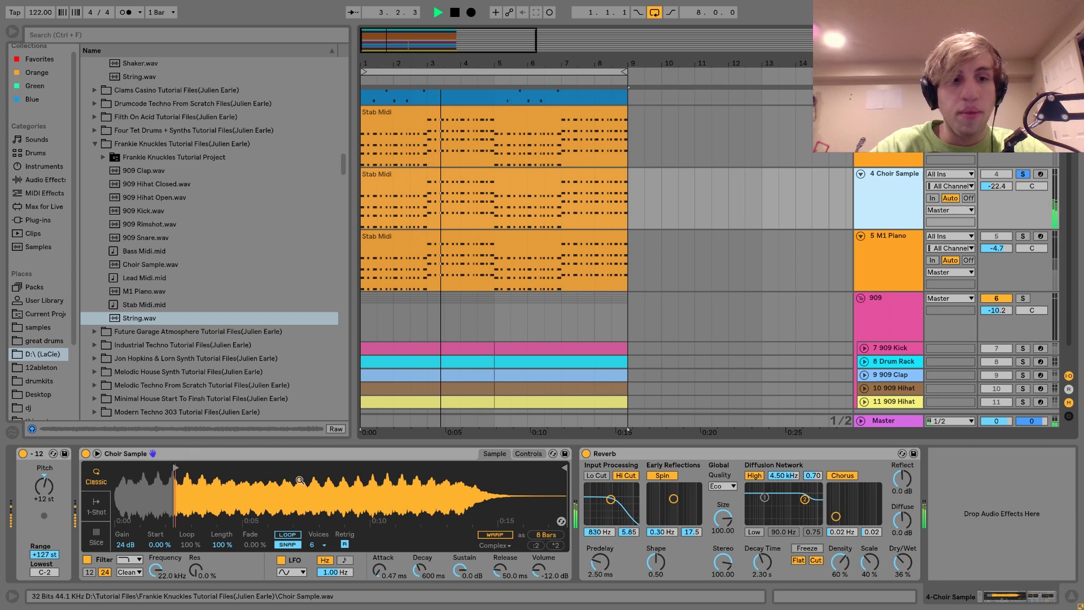
pyautogui.press('space')
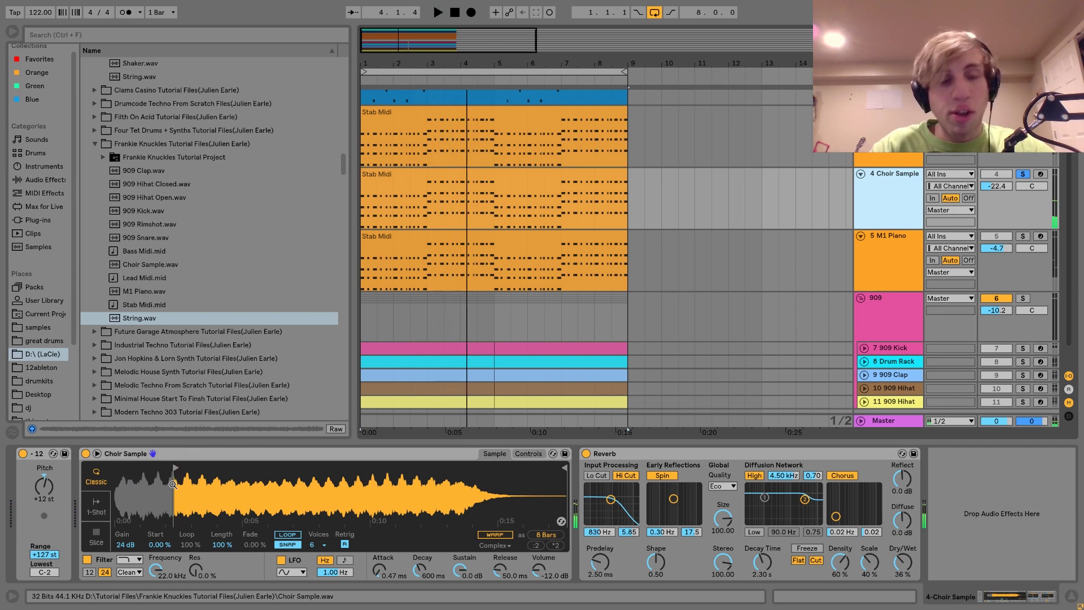
# Preview Choir Sample.wav and compare the String, M1 Piano and Choir Sample tracks during playback
pyautogui.click(140, 263)
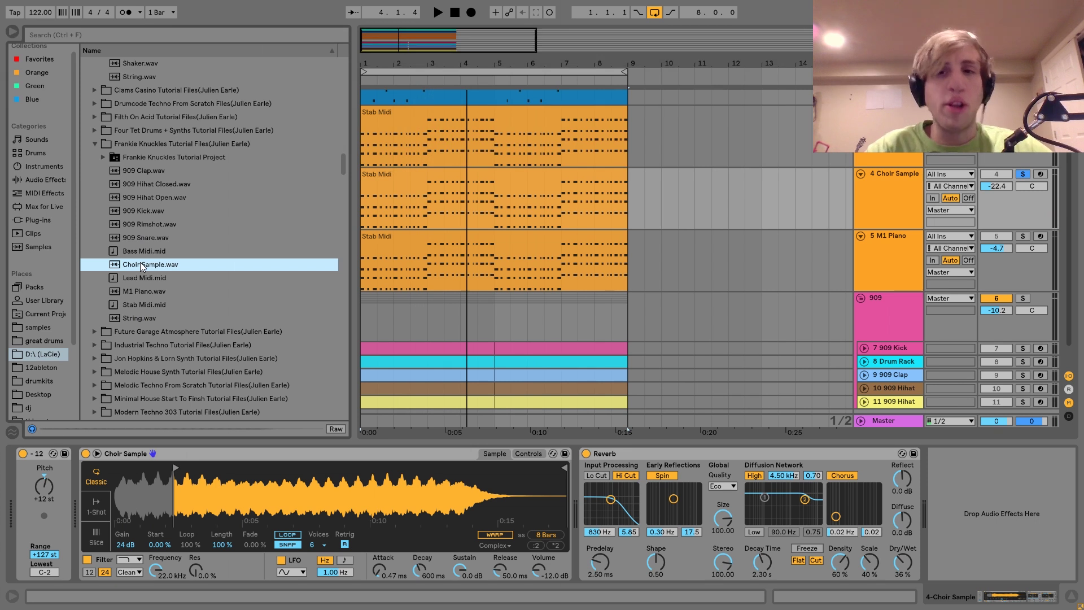
pyautogui.press('space')
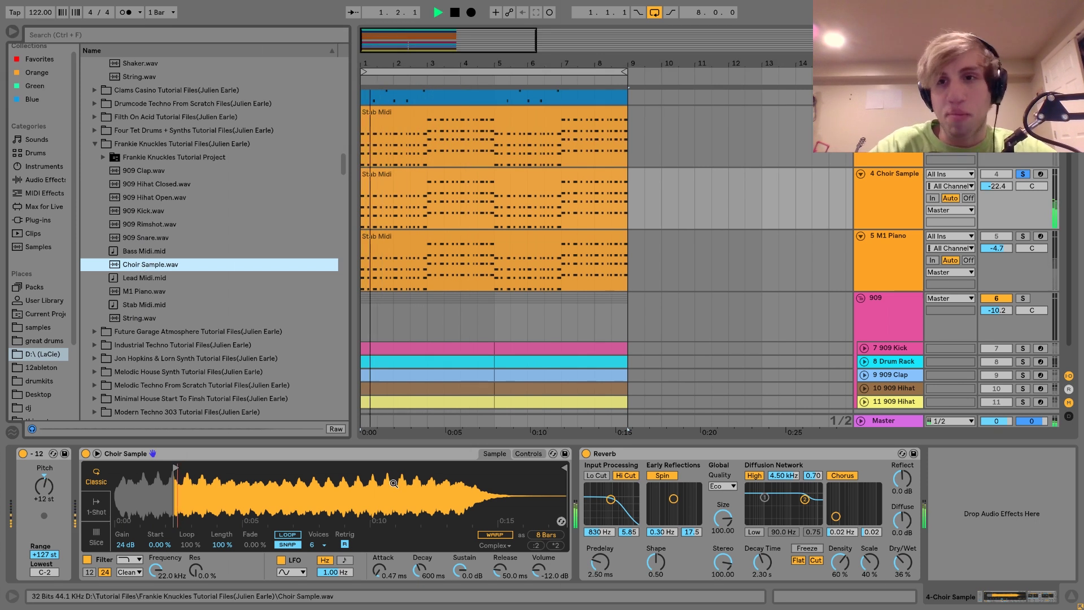
pyautogui.click(889, 159)
pyautogui.press('space')
pyautogui.click(890, 256)
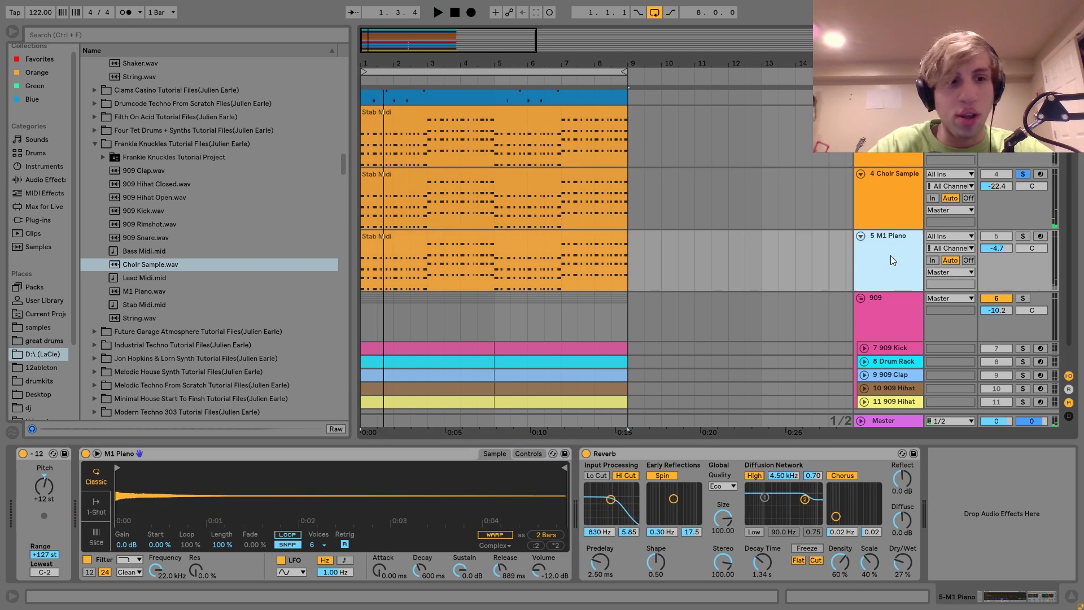
pyautogui.click(893, 222)
pyautogui.press('space')
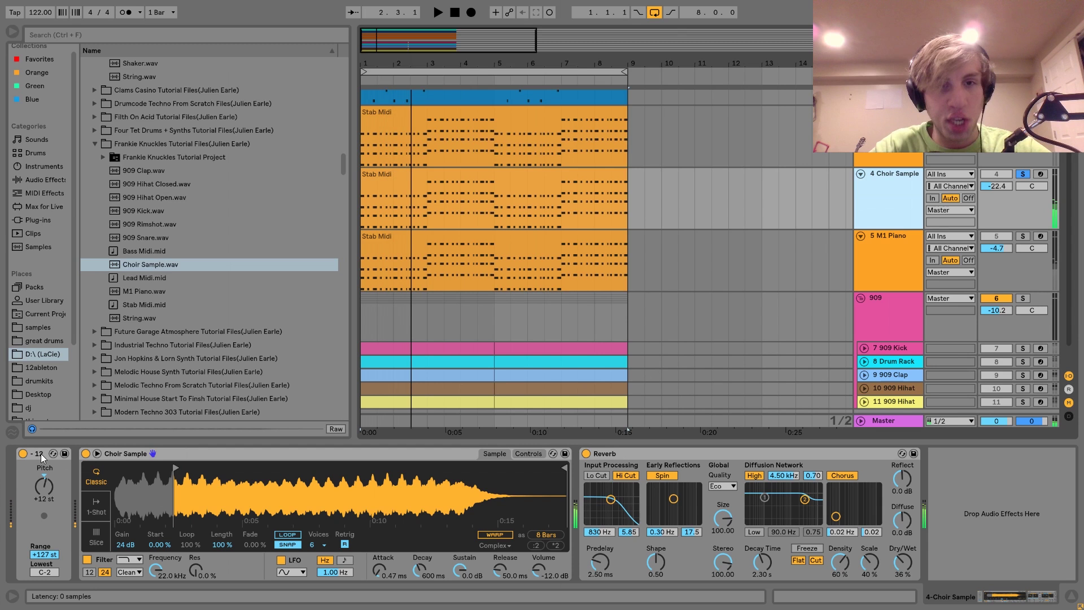
pyautogui.press('space')
pyautogui.press('space')
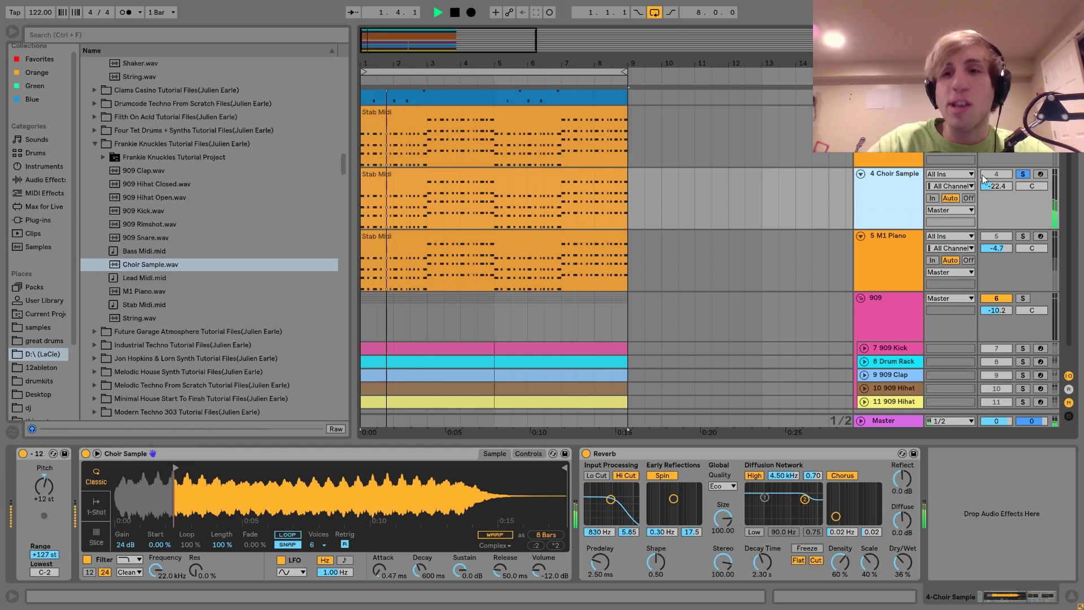
# Briefly solo M1 Piano alongside the choir, unsolo it, and stop playback
pyautogui.keyDown('ctrl'); pyautogui.click(1022, 236); pyautogui.keyUp('ctrl')
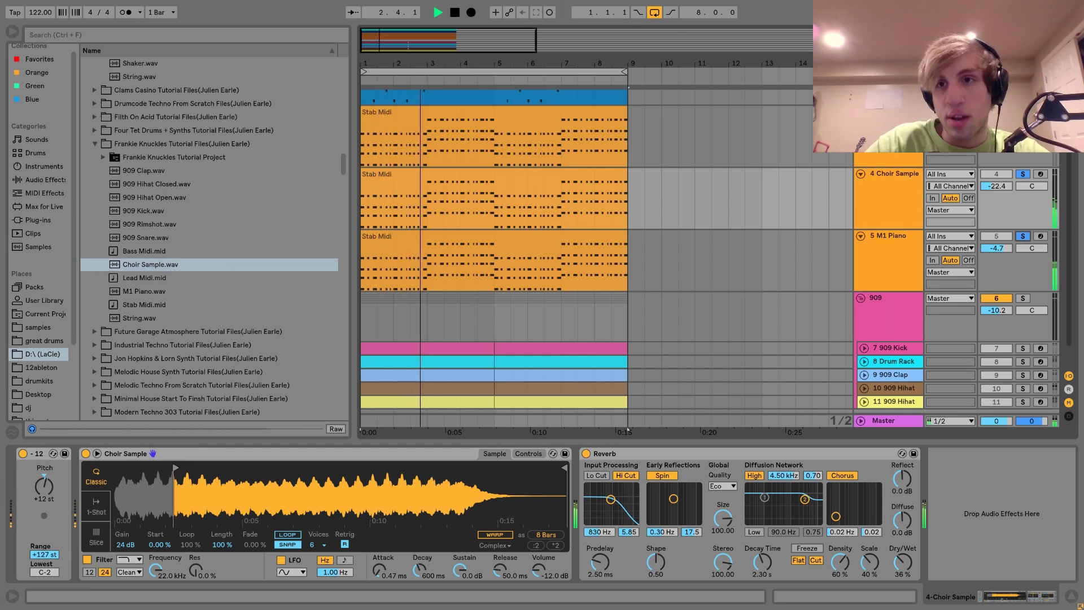
pyautogui.click(1022, 236)
pyautogui.press('space')
pyautogui.press('space')
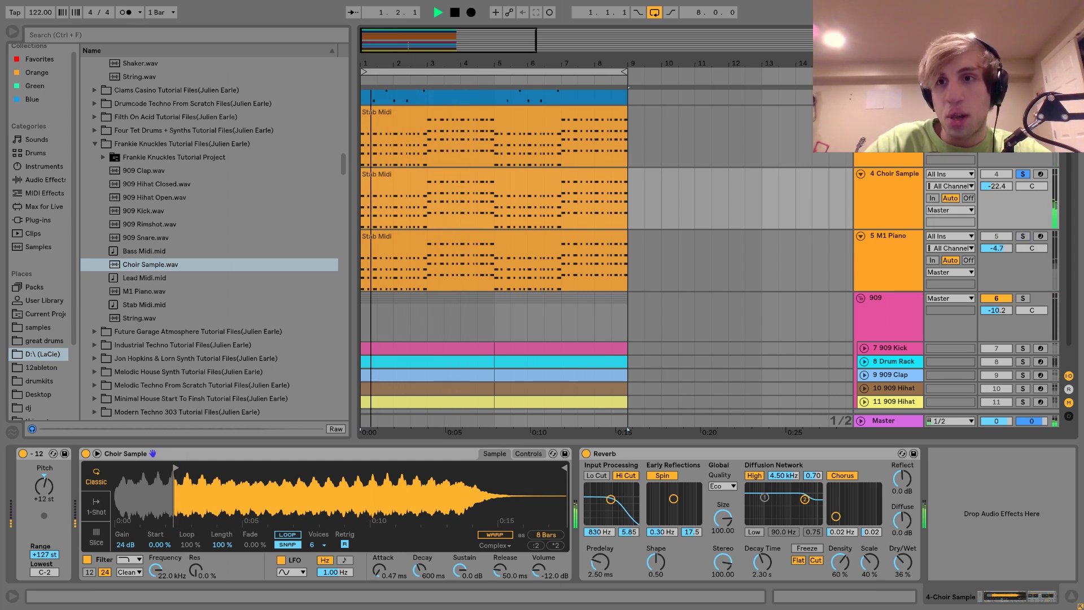
pyautogui.click(902, 190)
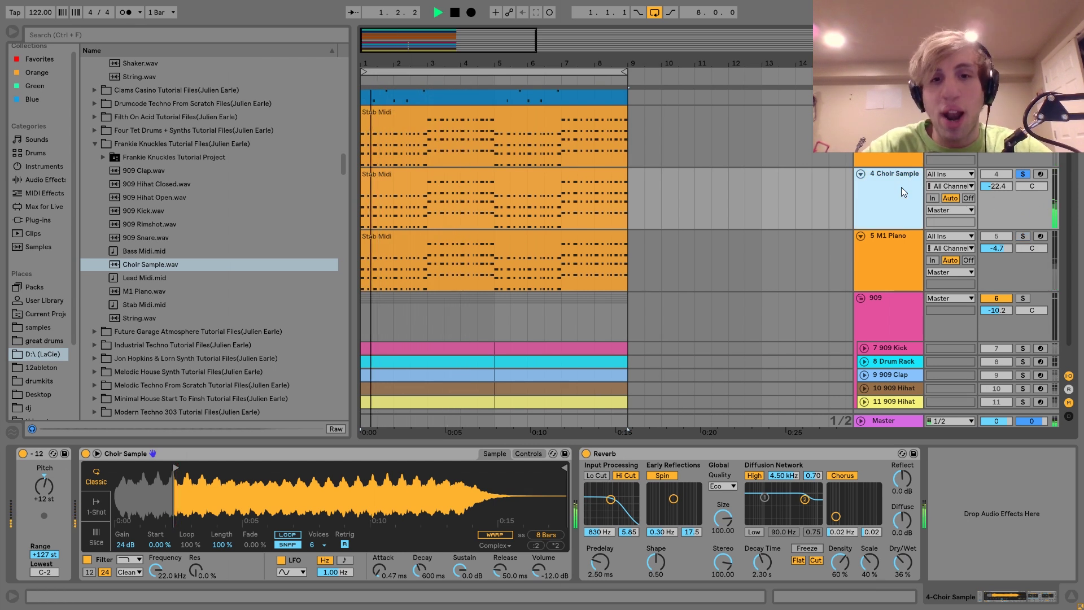
pyautogui.press('space')
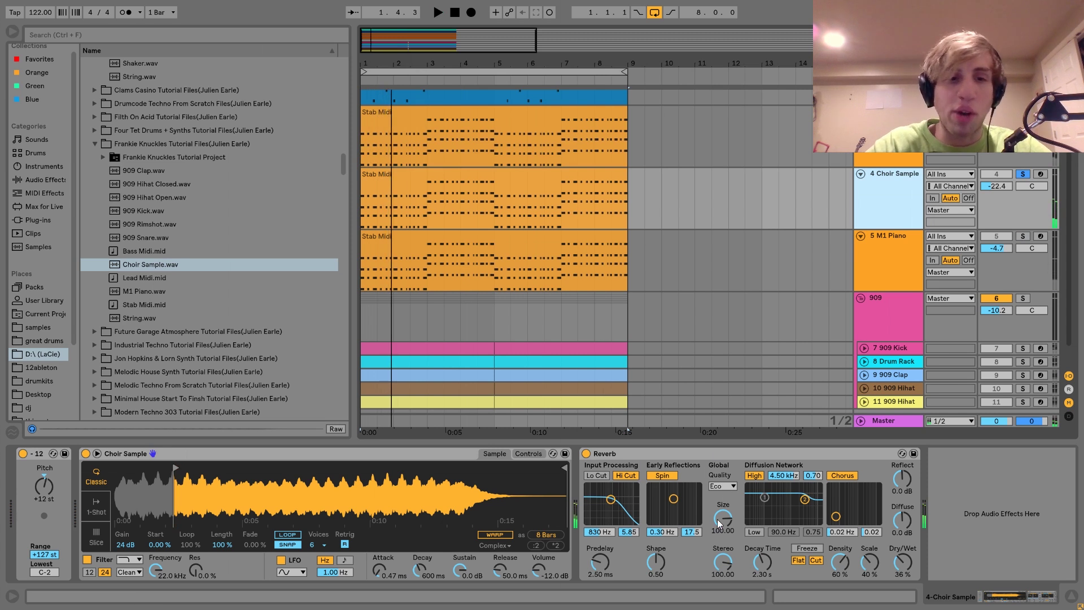
pyautogui.click(903, 269)
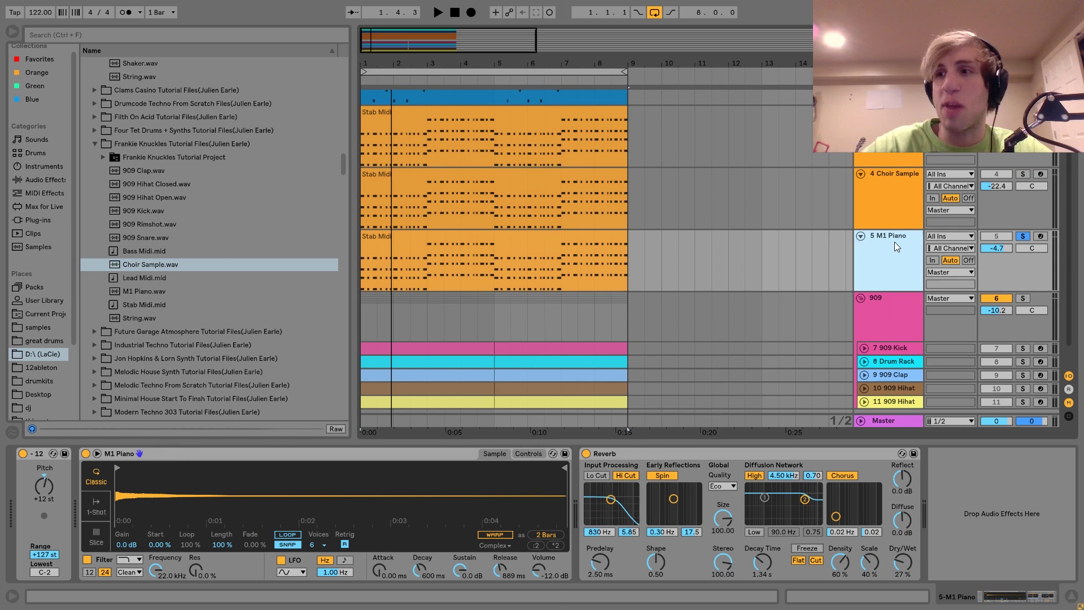
# Preview M1 Piano.wav in the browser and audition the arrangement from bar 1
pyautogui.press('space')
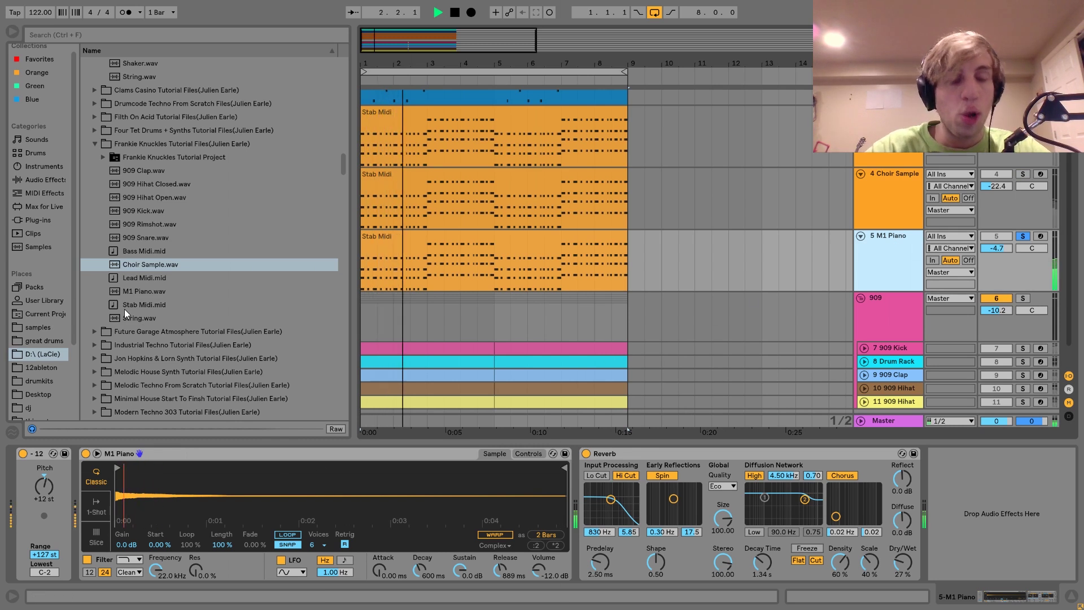
pyautogui.press('space')
pyautogui.click(133, 290)
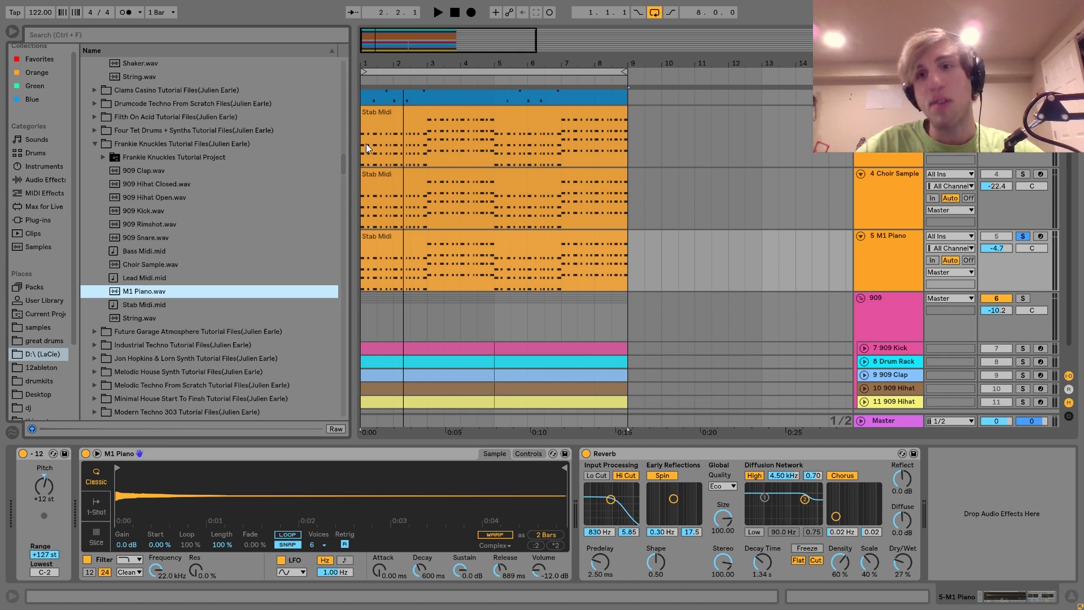
pyautogui.press('space')
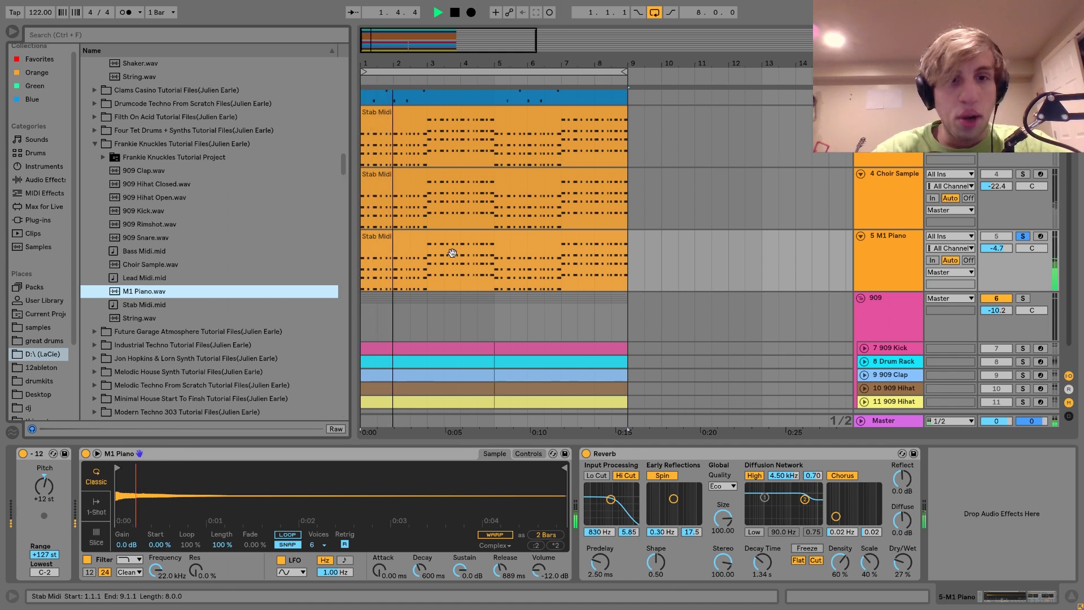
pyautogui.press('space')
# Clear the solo and toggle the M1 Piano Track Activator off and back on
pyautogui.click(1027, 235)
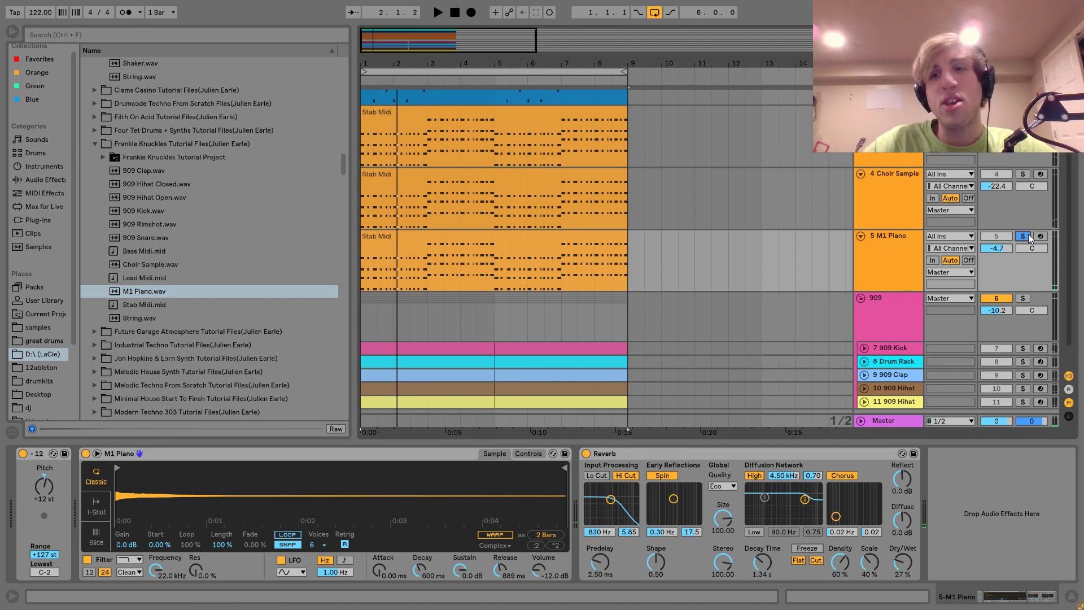
pyautogui.press('space')
pyautogui.click(997, 236)
pyautogui.click(990, 236)
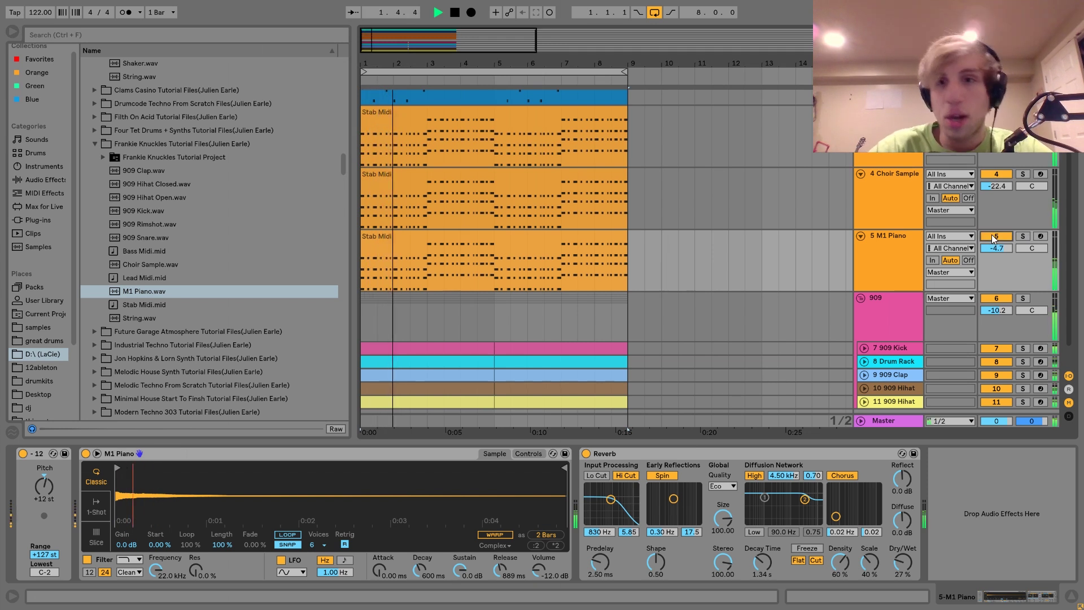
pyautogui.click(905, 242)
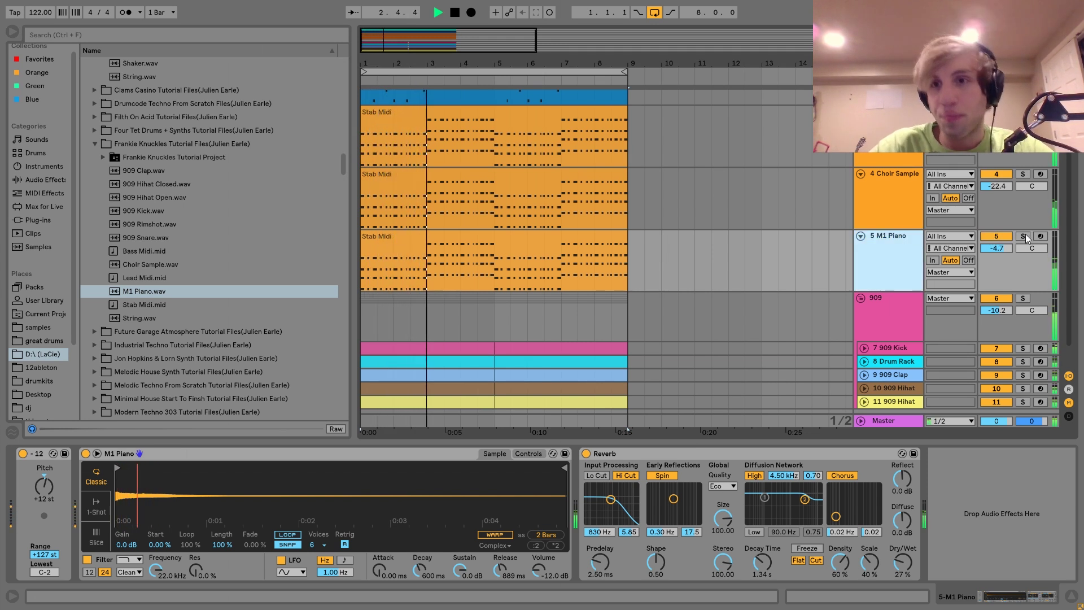
pyautogui.press('space')
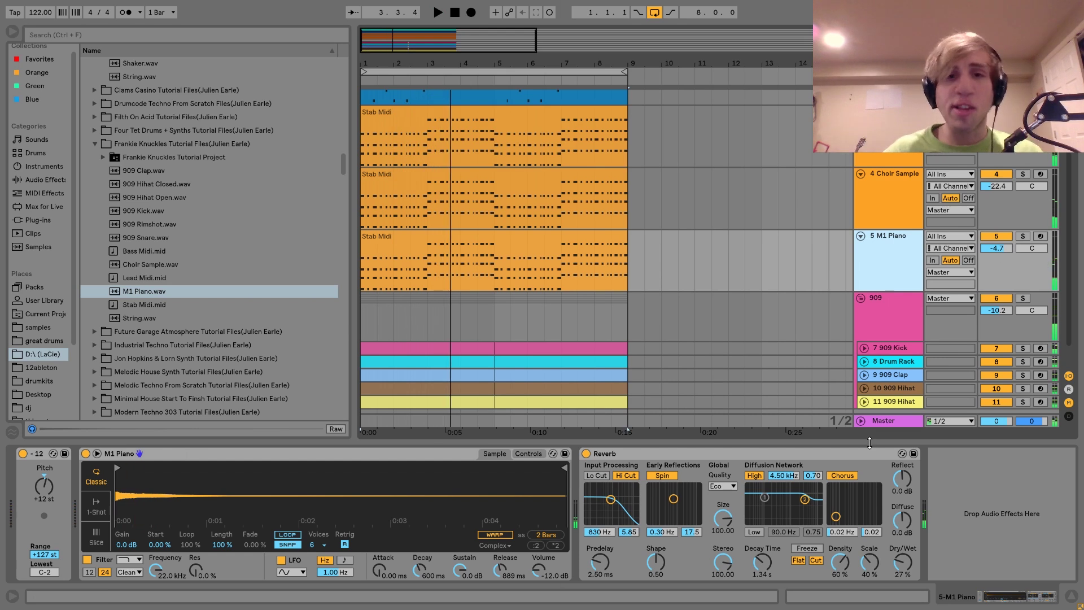
# Glance at the Stab Midi chord notes, return to Device View, and scroll down to the 909 group
pyautogui.doubleClick(400, 240)
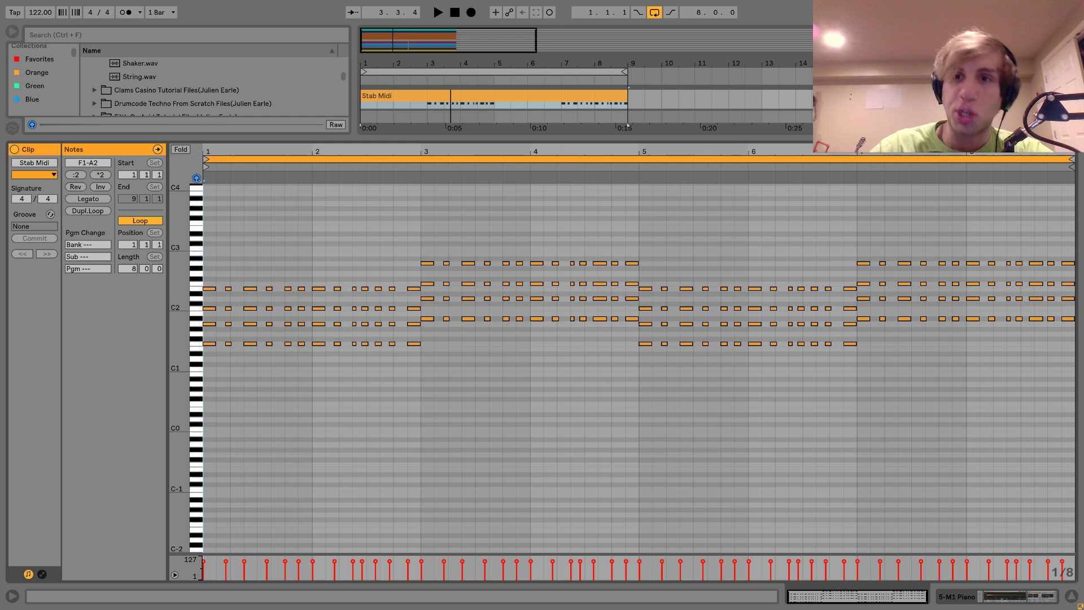
pyautogui.hotkey('shift', 'Tab')
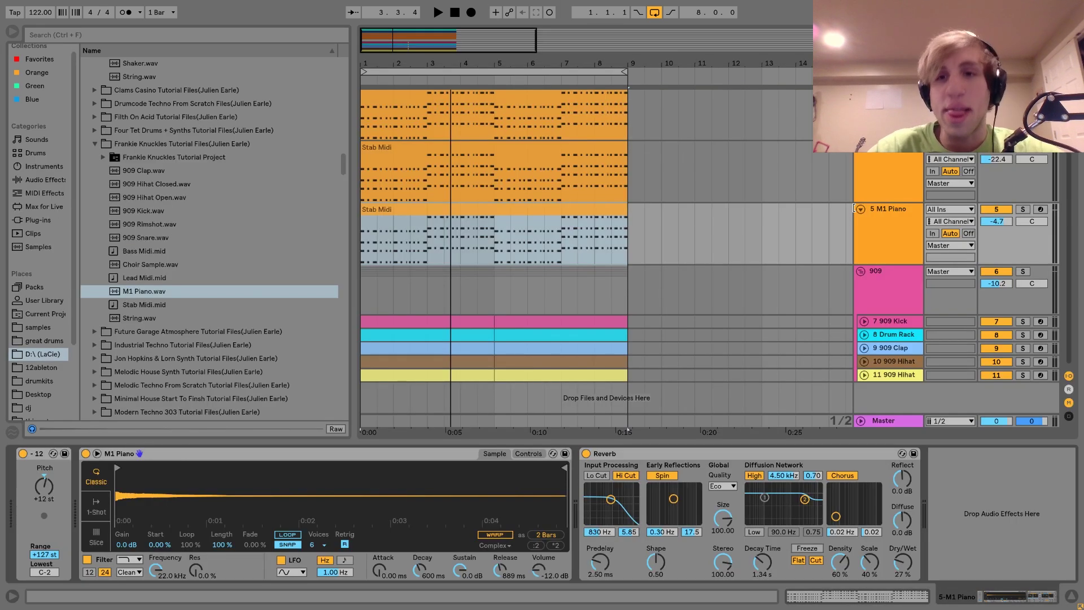
pyautogui.scroll(5, 869, 208)
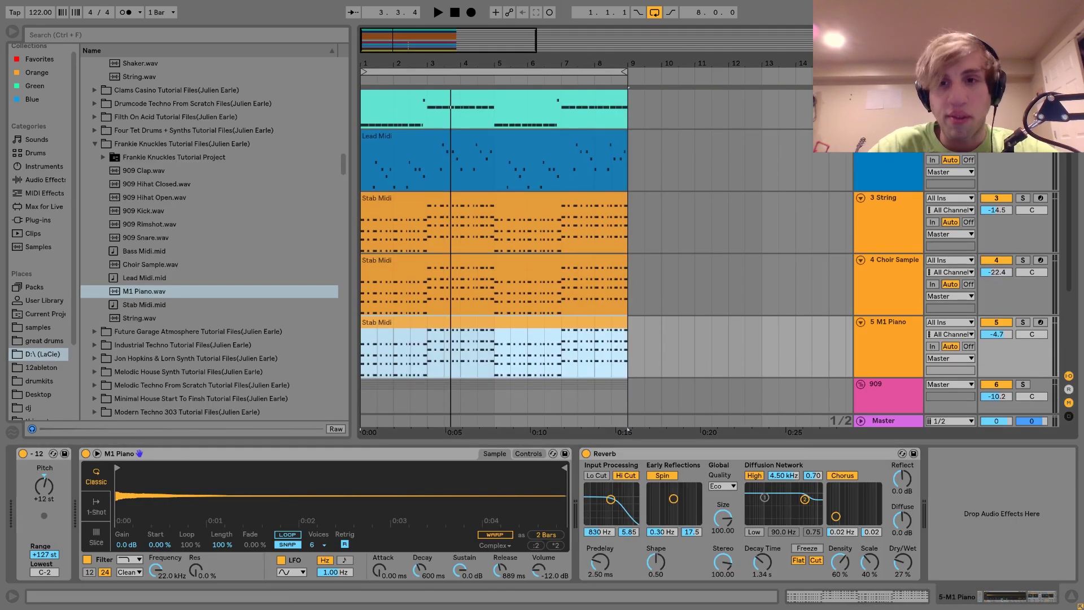
pyautogui.scroll(-1, 716, 247)
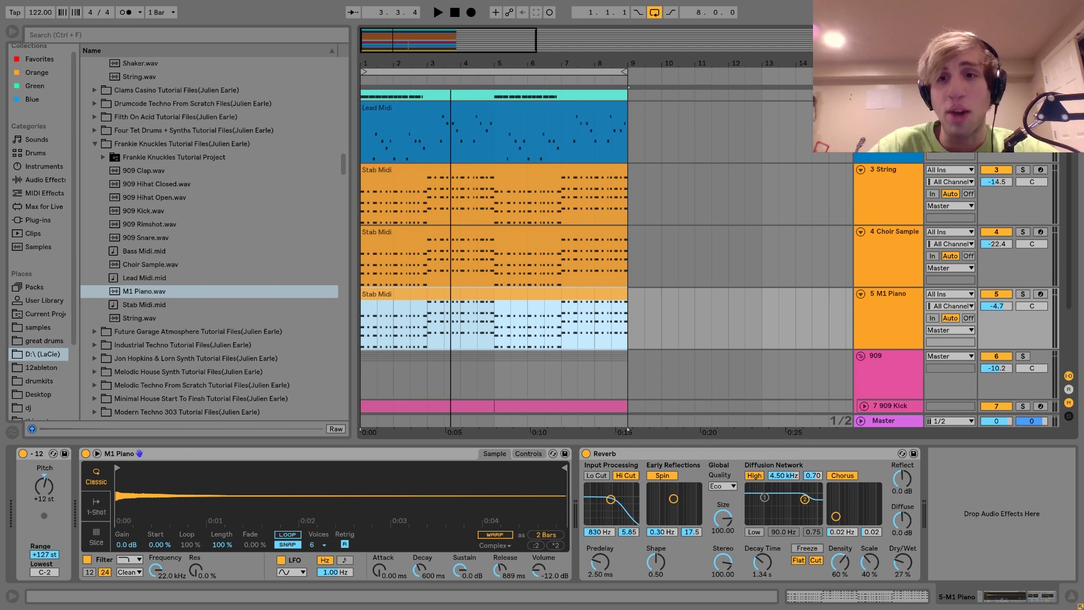
pyautogui.scroll(-3, 892, 280)
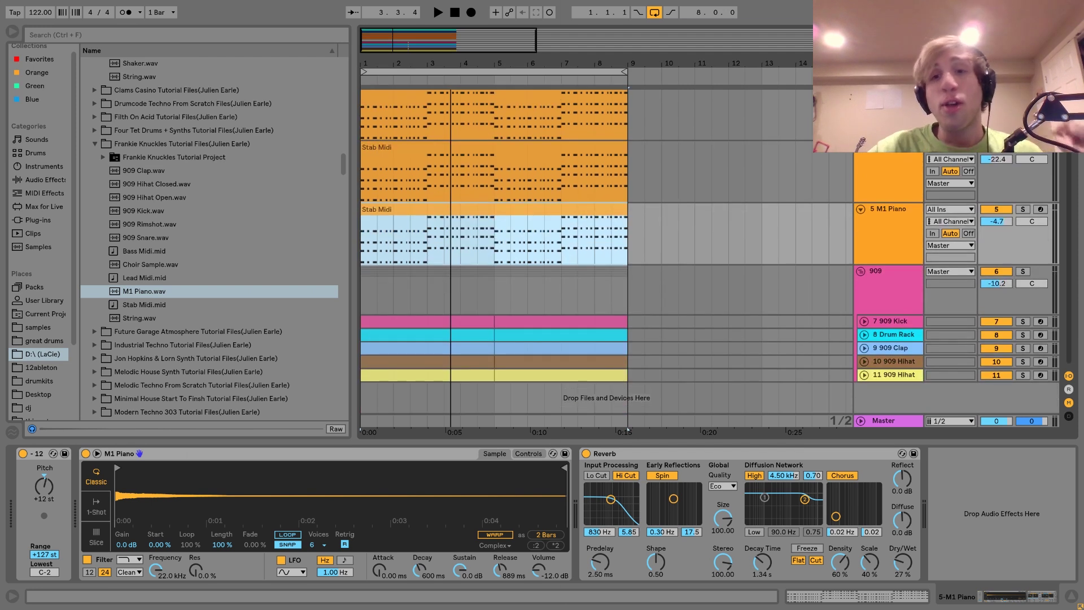
# Show the 909 group's Saturator, solo the group, and audition the drums
pyautogui.click(891, 282)
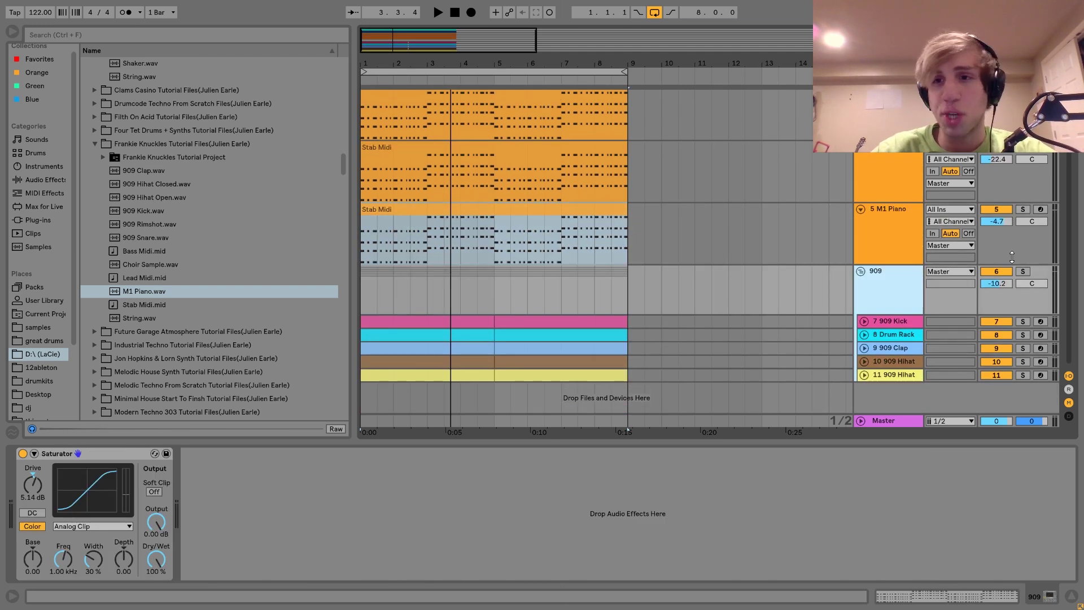
pyautogui.click(1023, 271)
pyautogui.press('space')
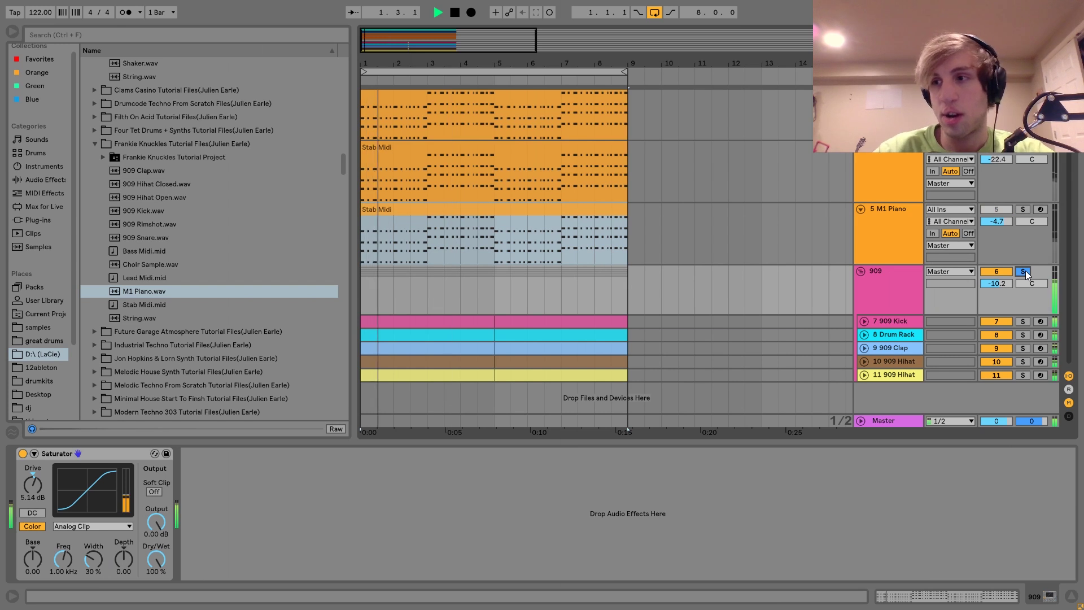
pyautogui.press('space')
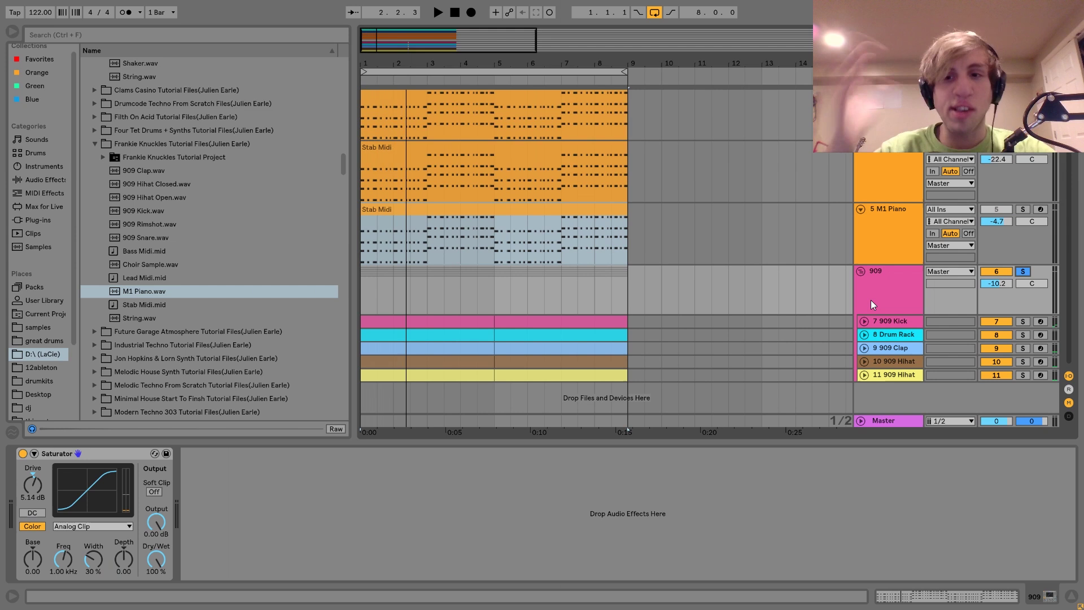
# Inspect the Kick, Drum Rack, Clap and both hihat tracks, then audition the kick's Simpler and Drum Buss
pyautogui.click(883, 320)
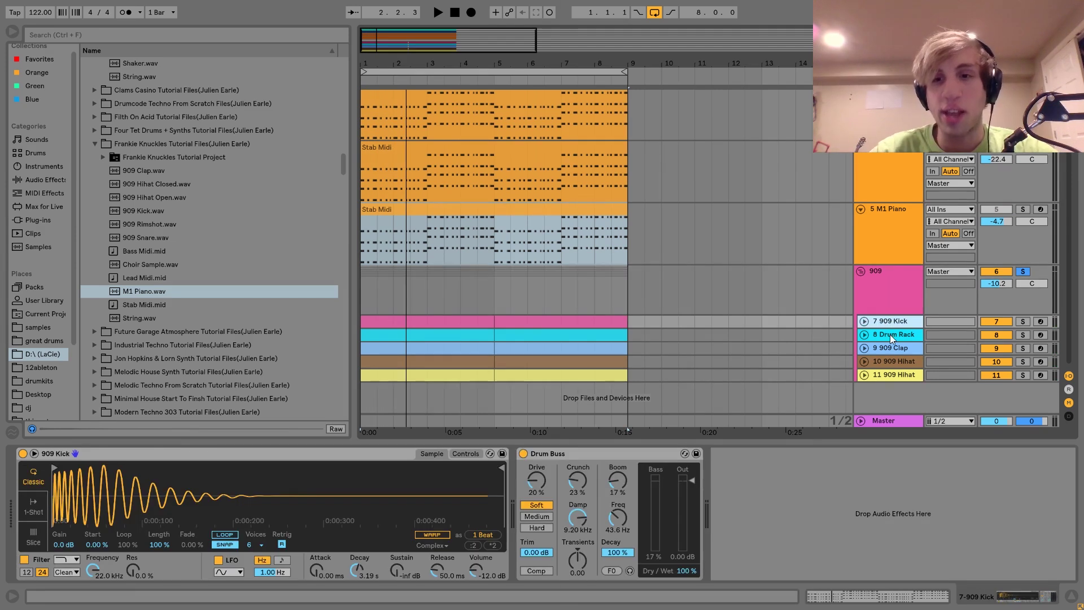
pyautogui.click(889, 335)
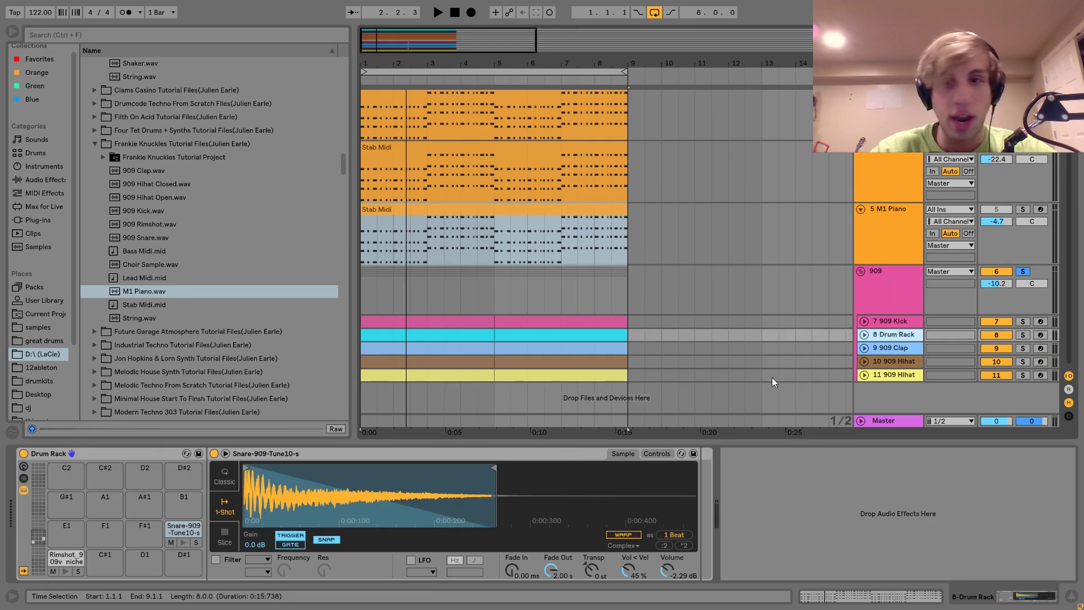
pyautogui.click(889, 350)
pyautogui.click(886, 361)
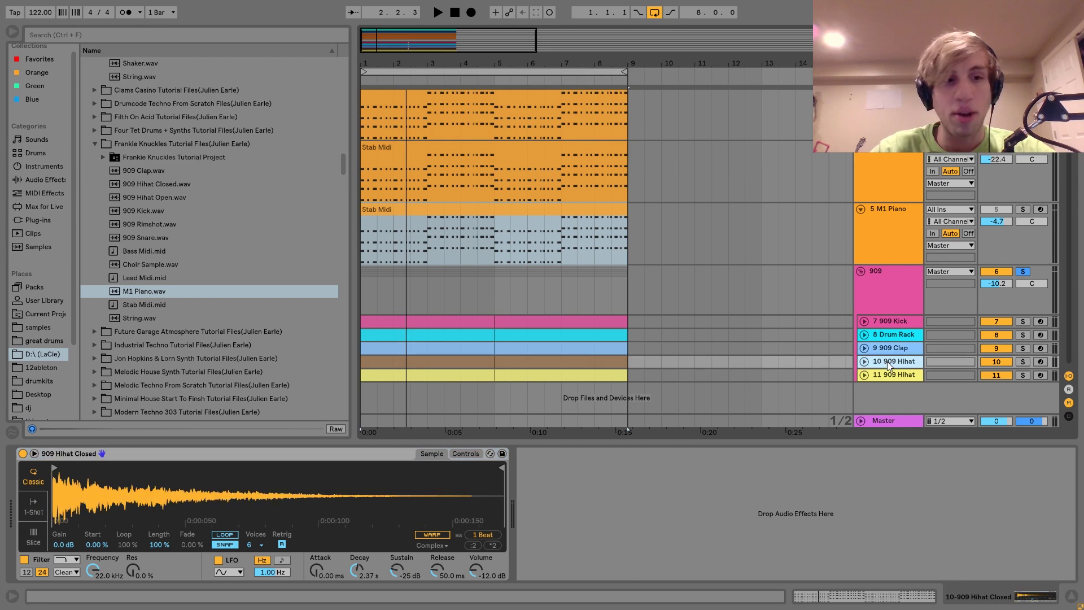
pyautogui.click(886, 376)
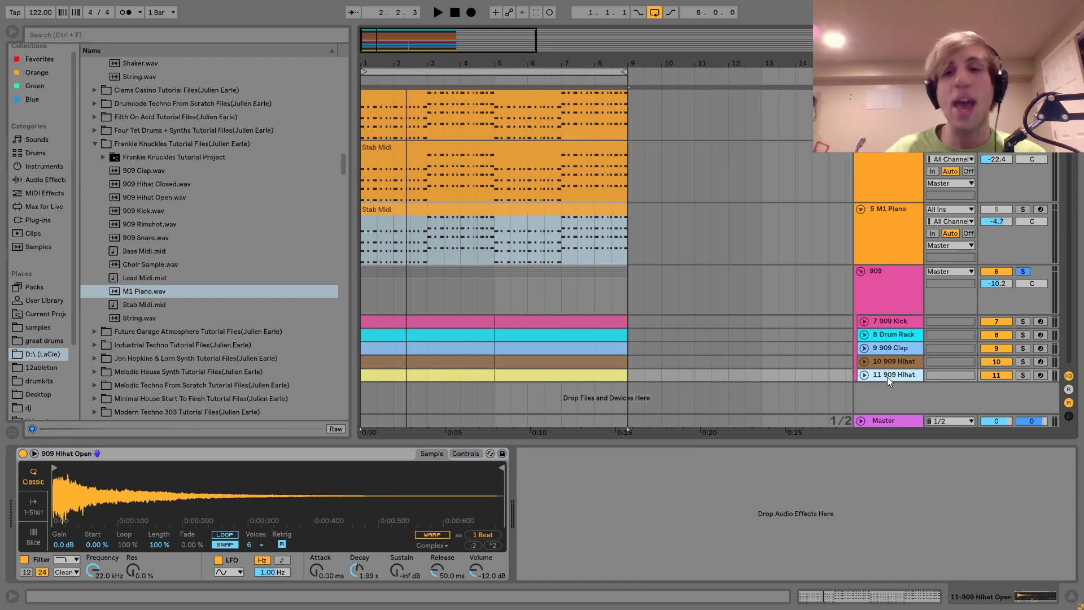
pyautogui.click(891, 321)
pyautogui.press('space')
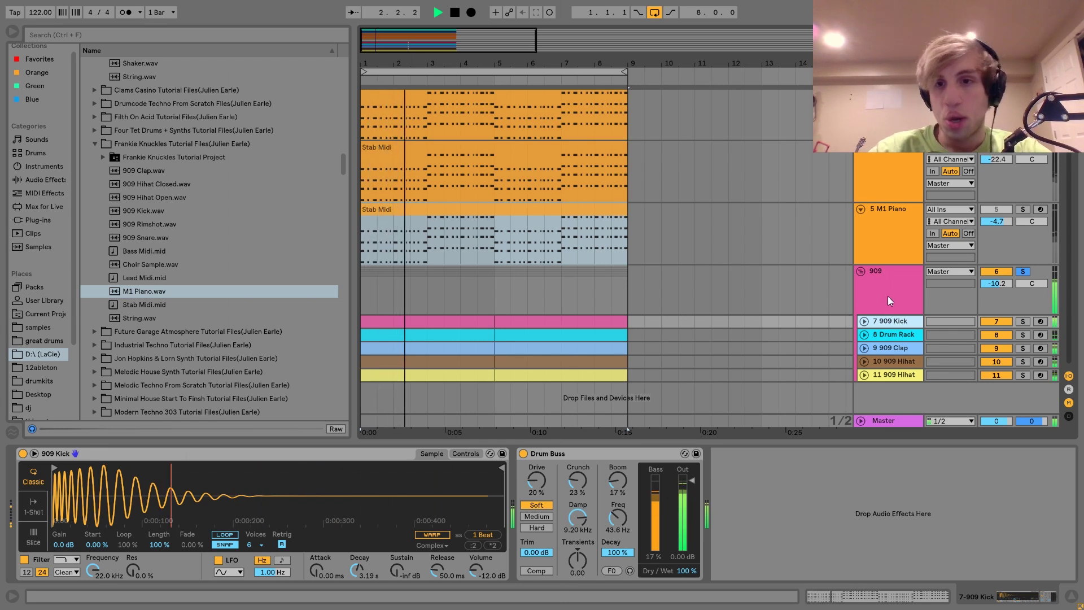
pyautogui.press('space')
# Solo the 909 Kick, Clap, closed and open hihats, and Drum Rack tracks together
pyautogui.click(1023, 322)
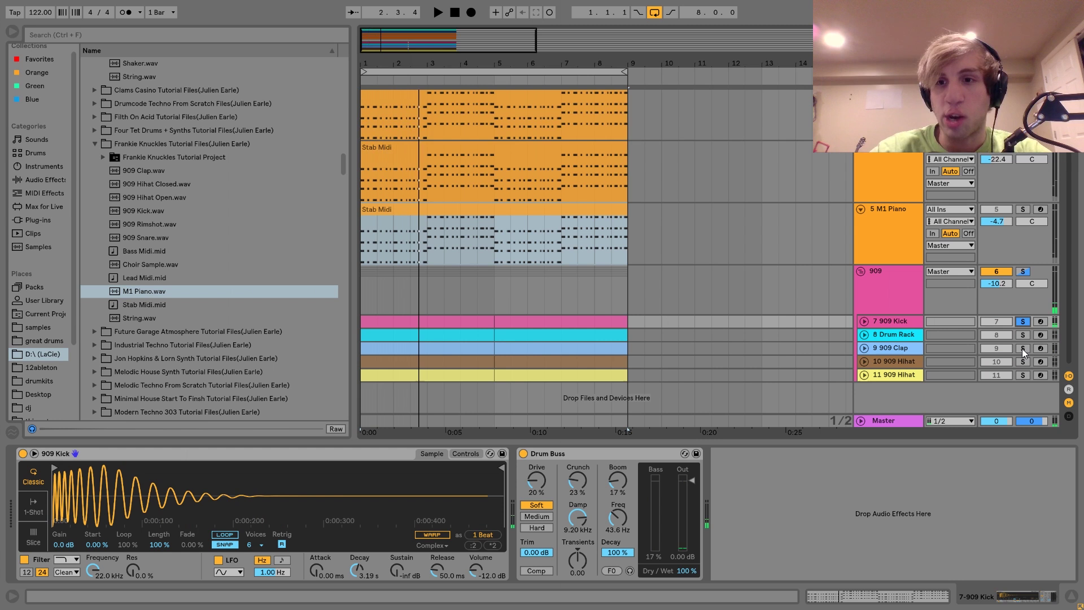
pyautogui.click(1022, 348)
pyautogui.press('space')
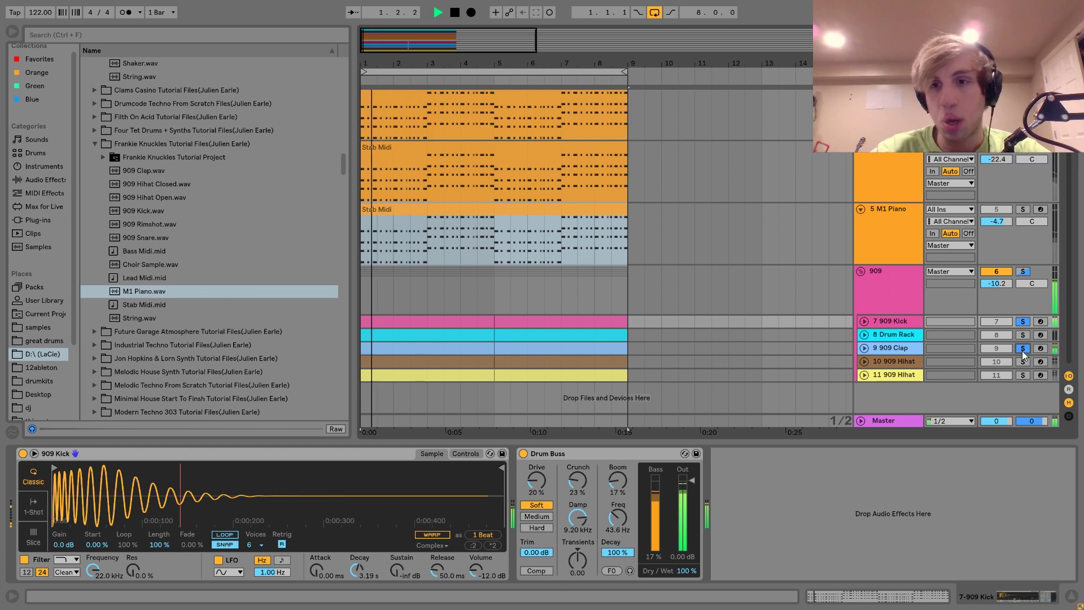
pyautogui.click(1023, 361)
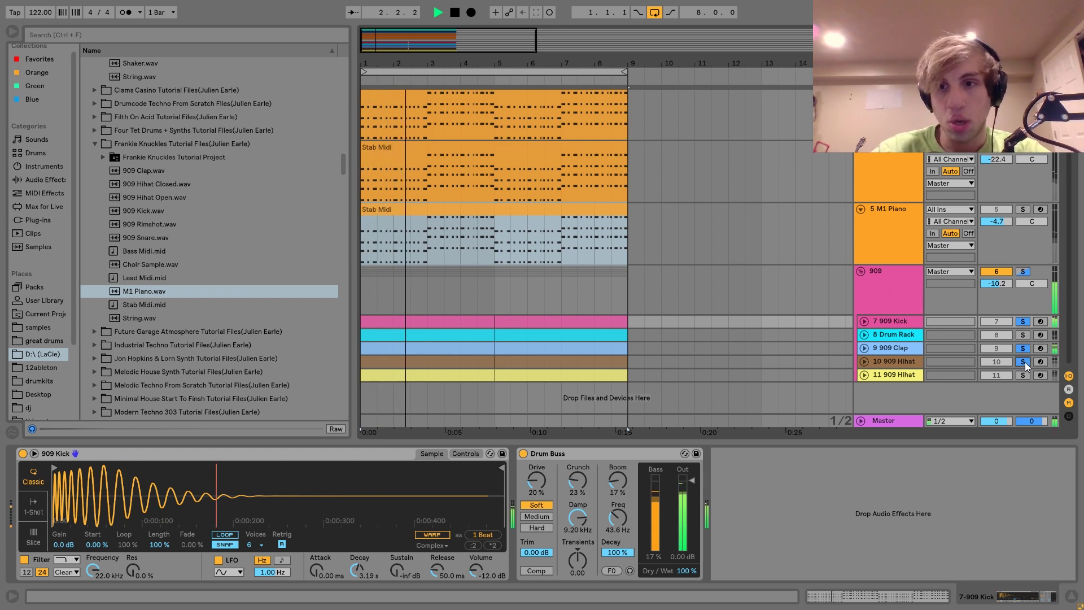
pyautogui.click(1024, 374)
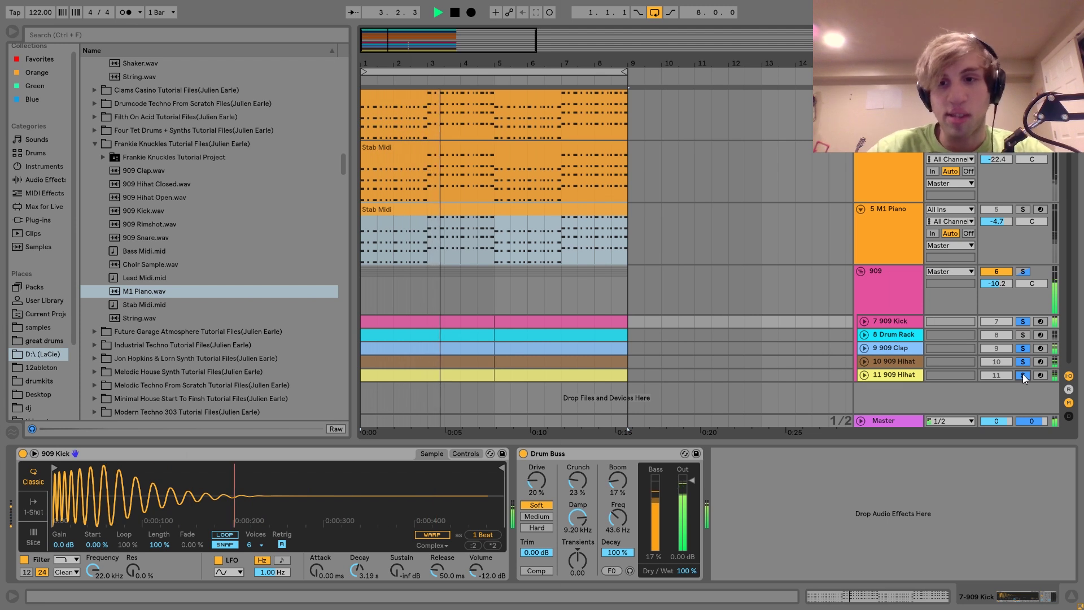
pyautogui.click(1022, 335)
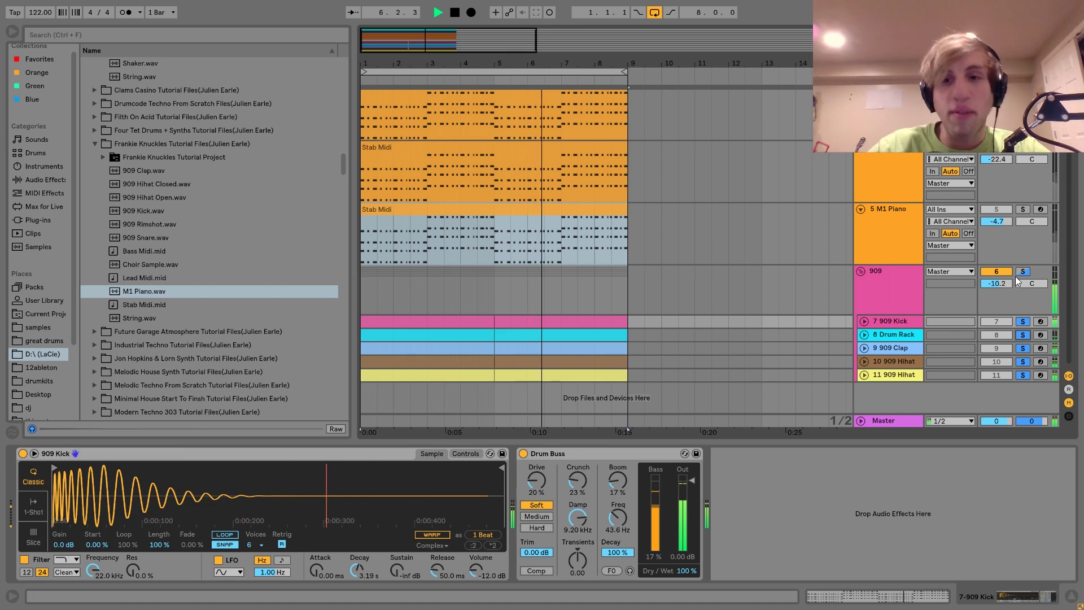
pyautogui.click(895, 289)
pyautogui.press('space')
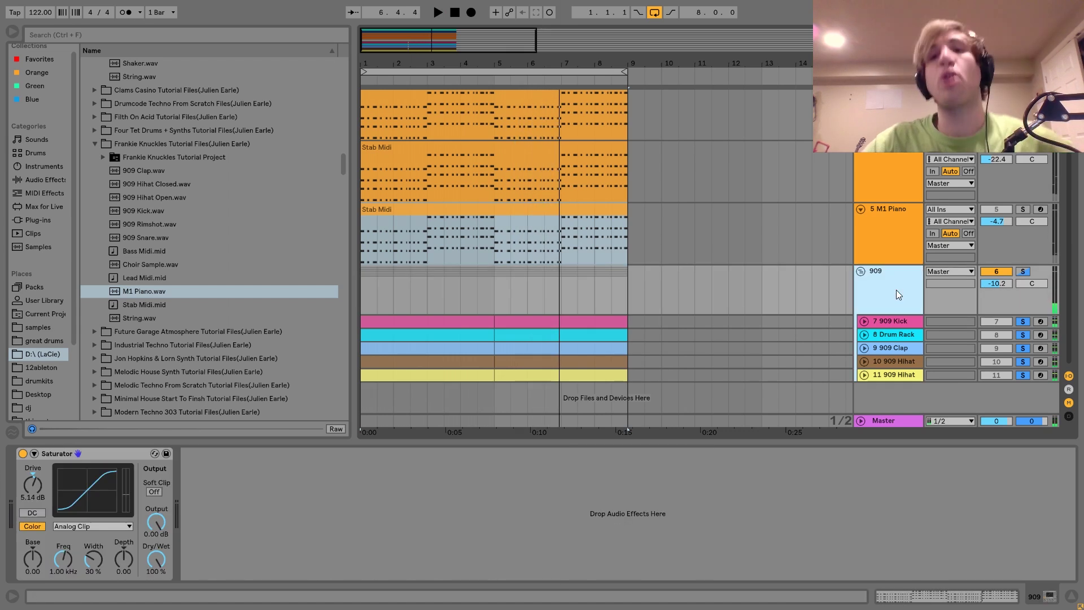
# Clear the solos on the drum tracks and select the 909 group track
pyautogui.press('space')
pyautogui.click(1022, 271)
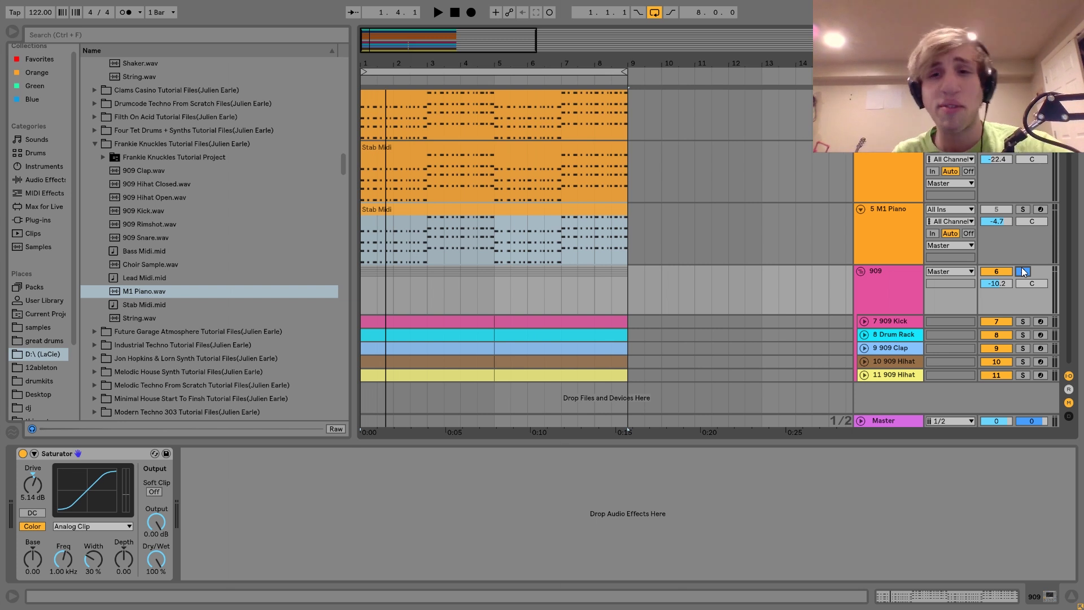
pyautogui.click(881, 292)
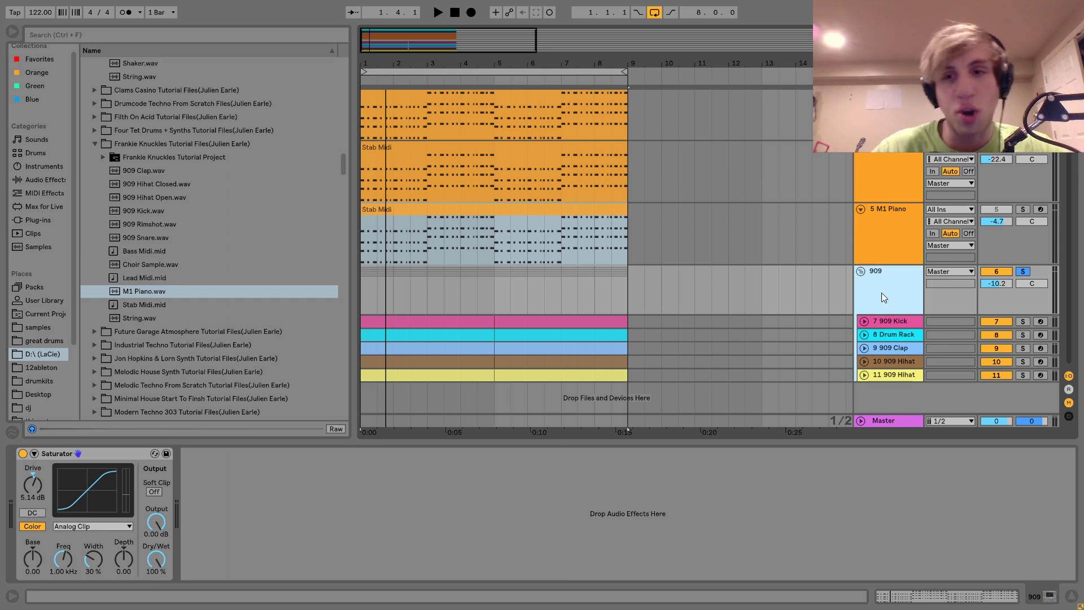
# Compare the 909 drums with the Saturator off and on, leaving it enabled
pyautogui.press('space')
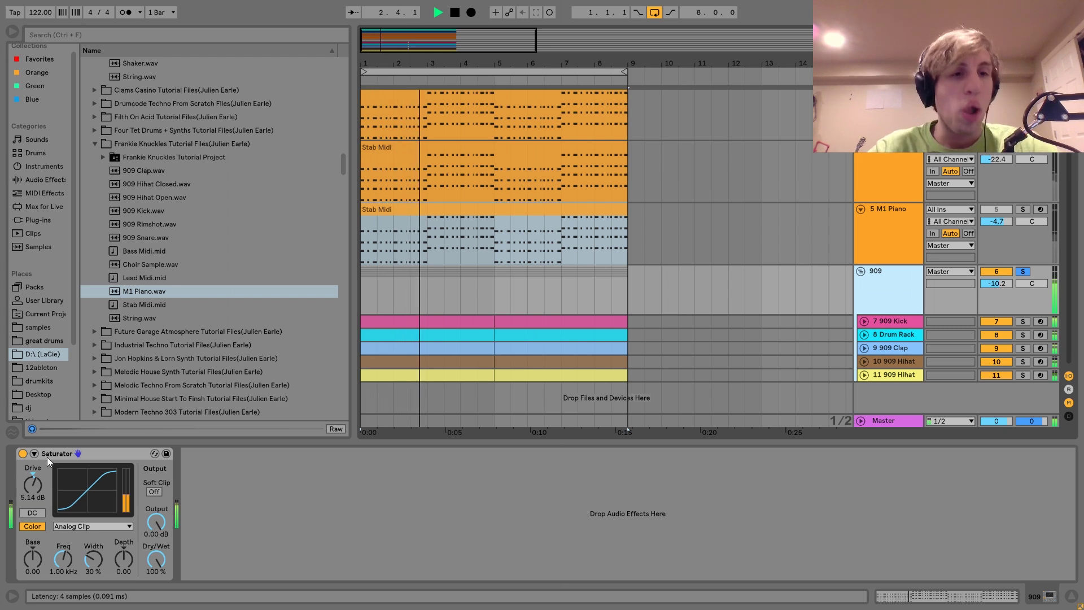
pyautogui.press('space')
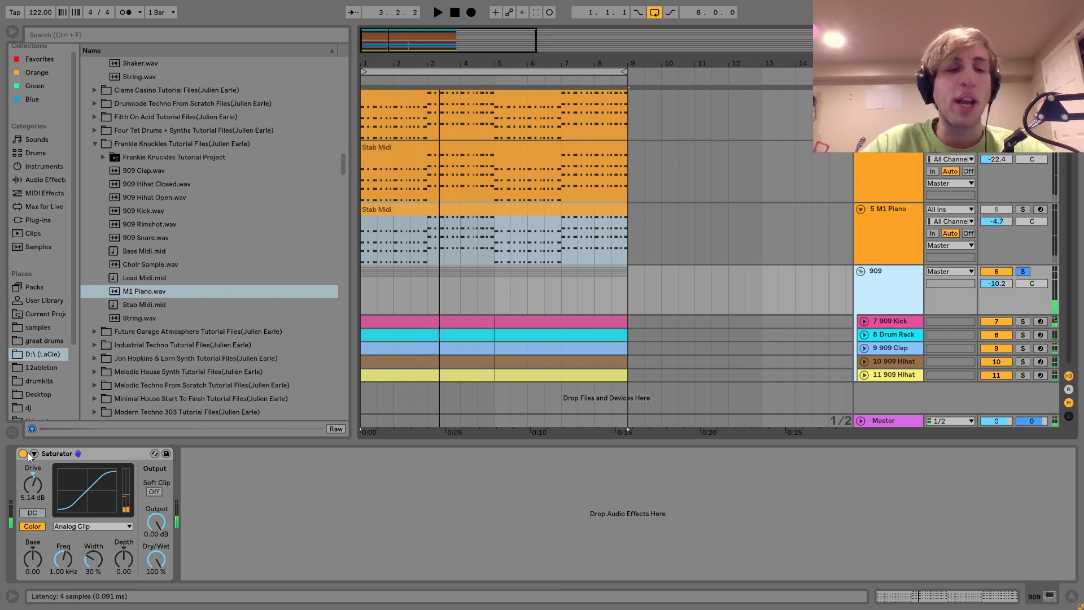
pyautogui.click(22, 454)
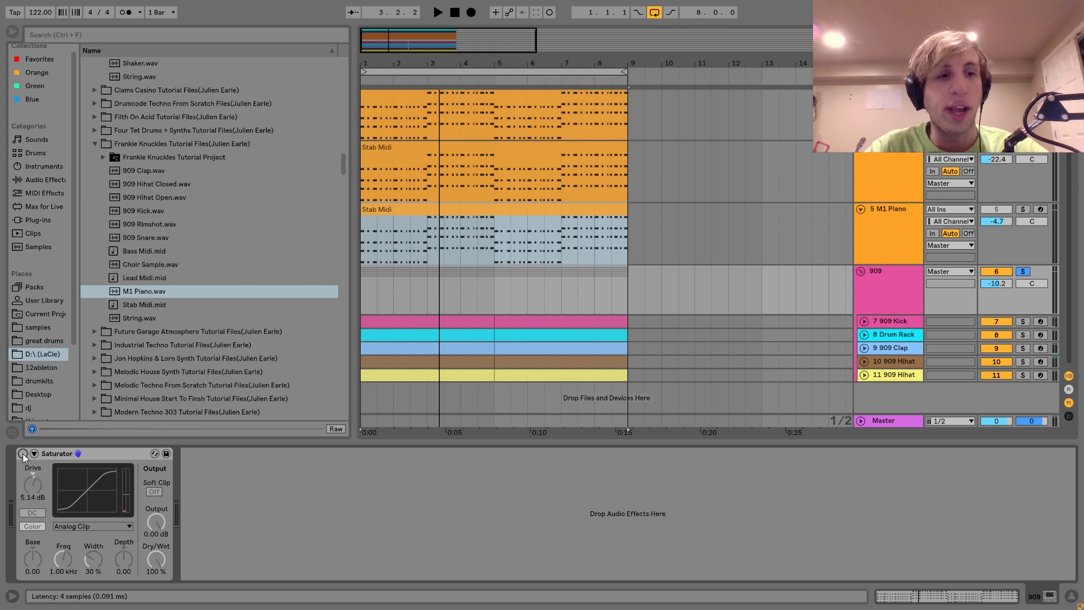
pyautogui.press('space')
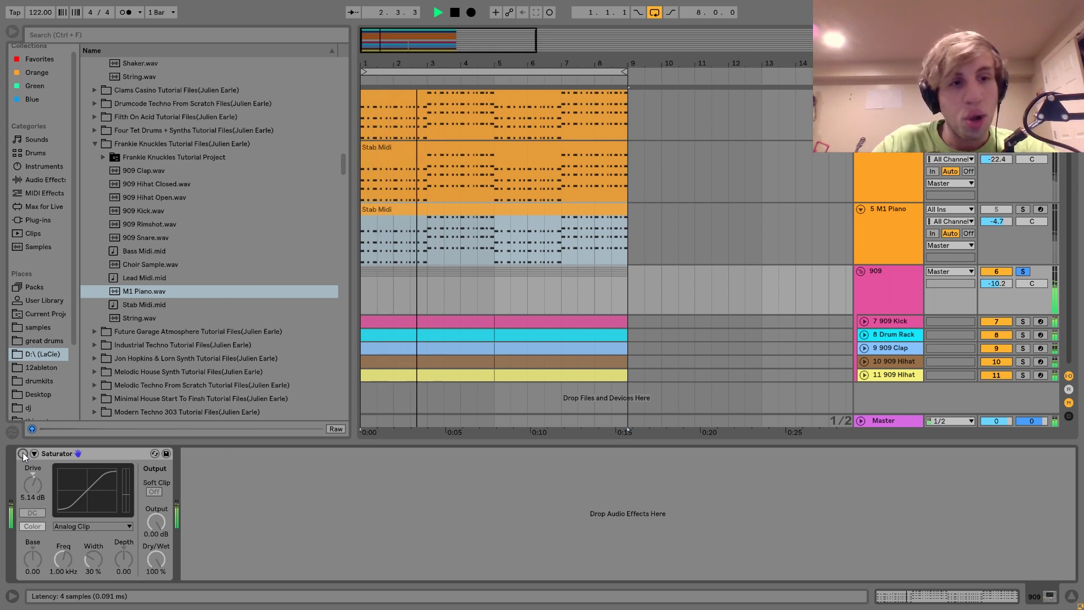
pyautogui.click(23, 454)
pyautogui.press('space')
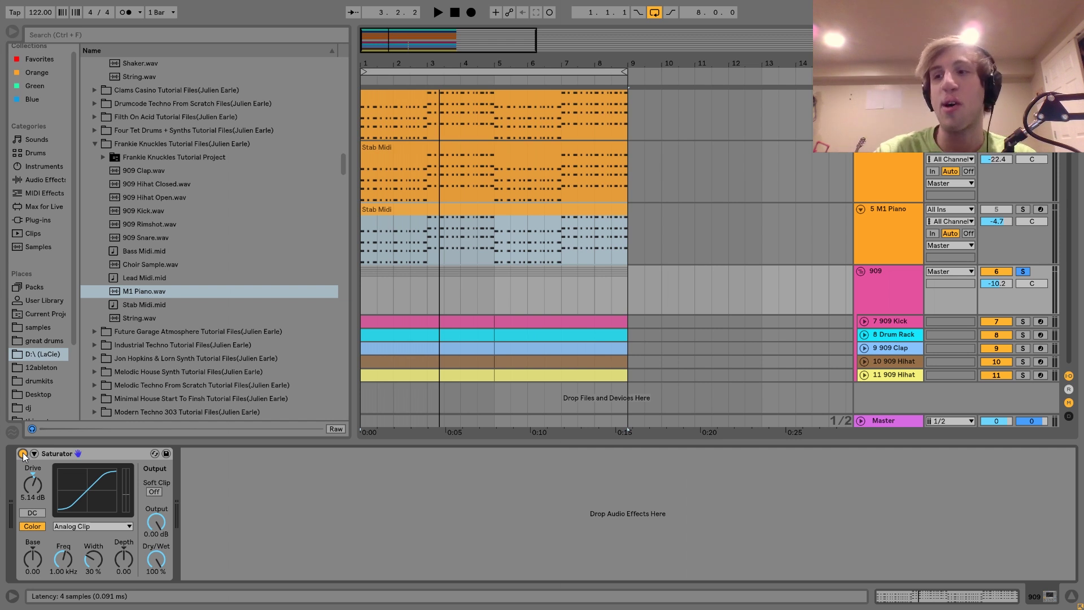
# Unsolo the 909 group so the full arrangement plays from the start
pyautogui.press('space')
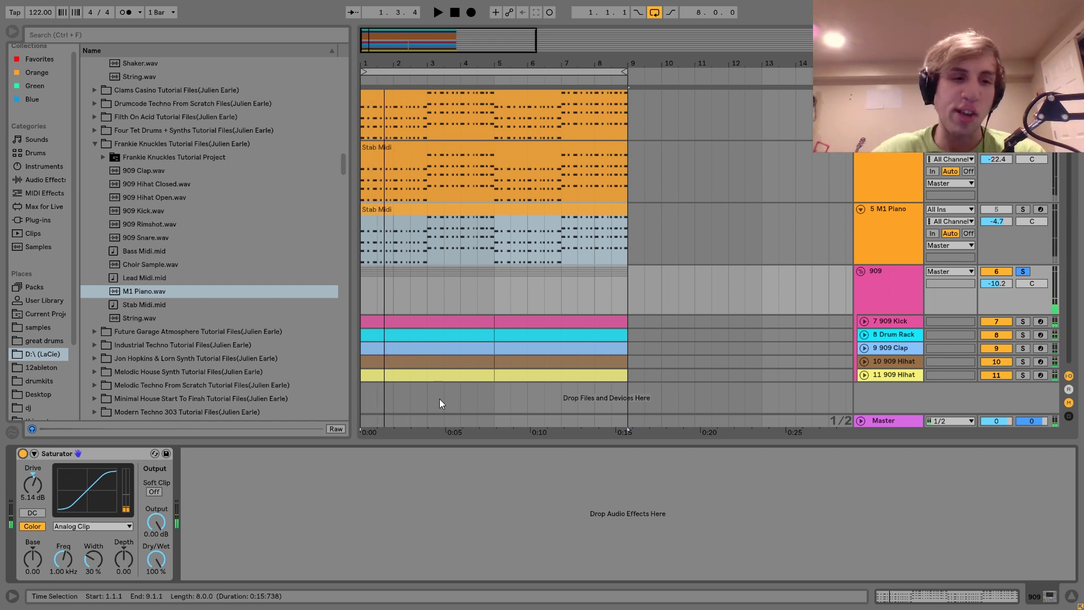
pyautogui.press('space')
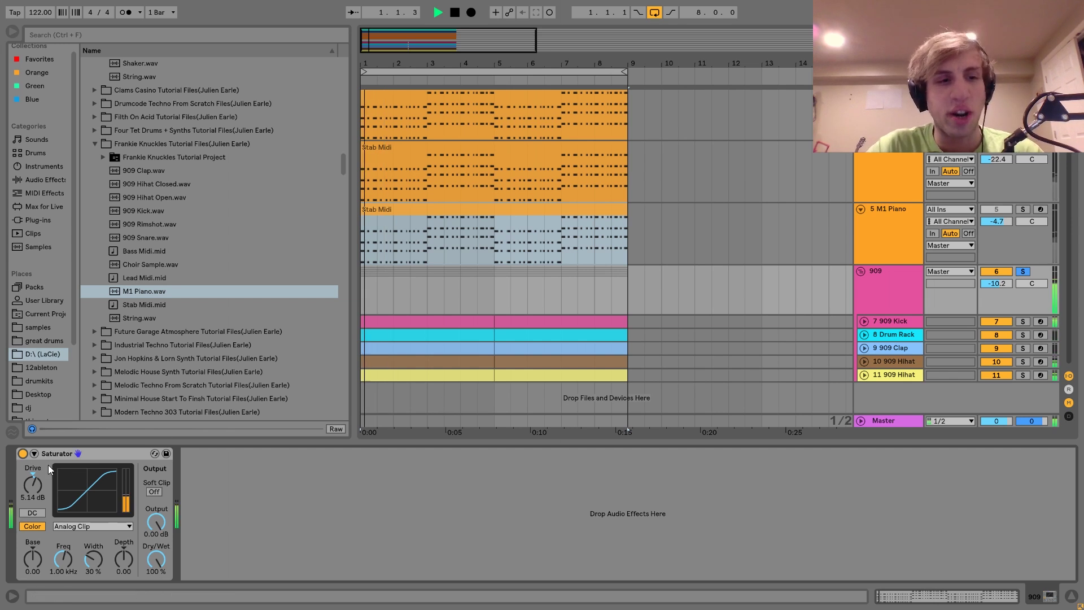
pyautogui.click(1027, 269)
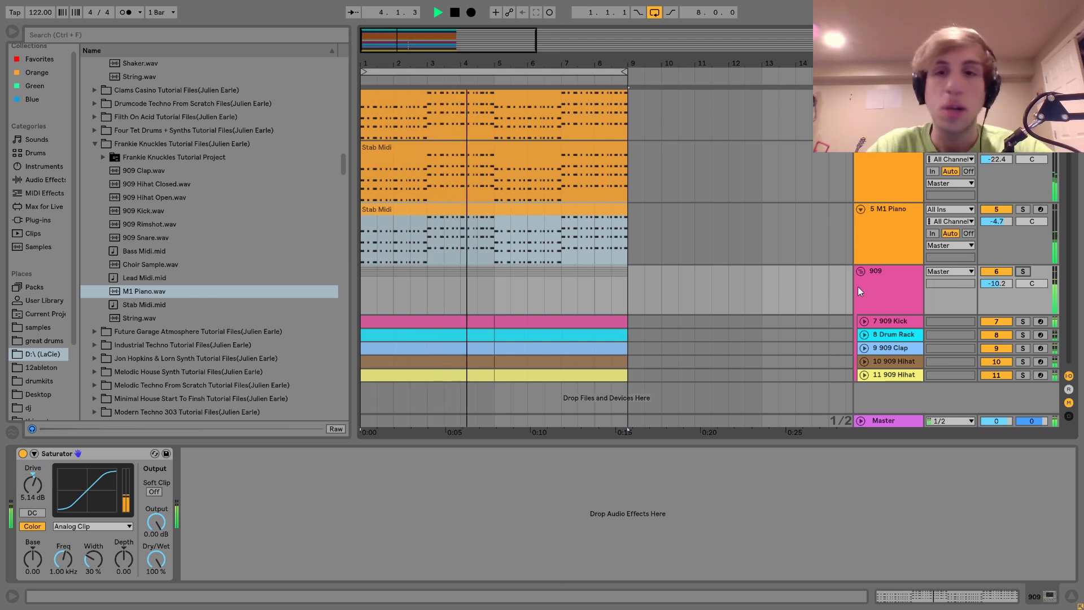
pyautogui.press('space')
pyautogui.press('Left')
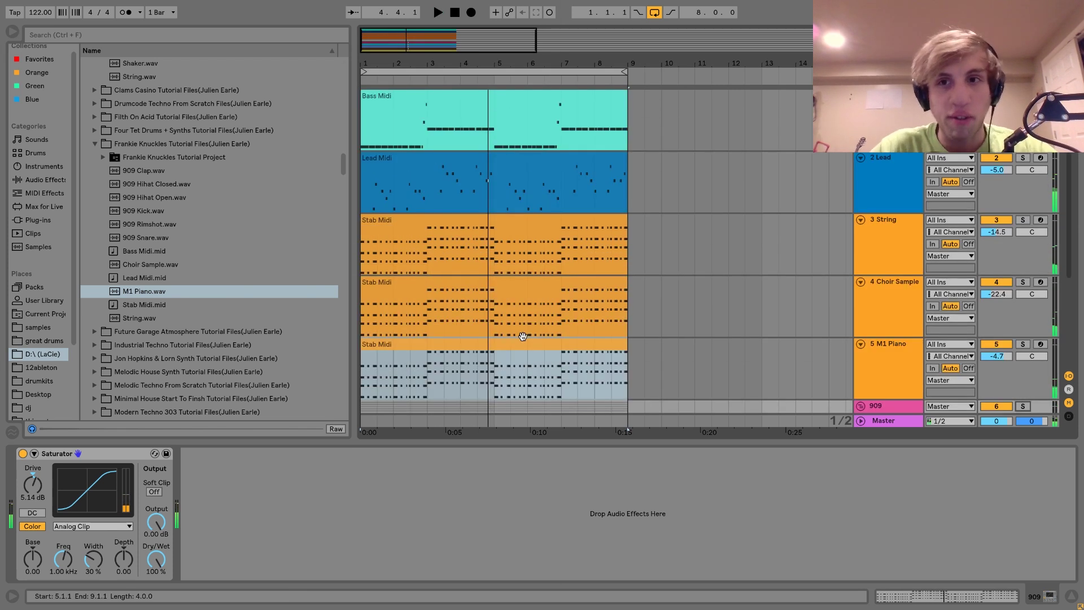
pyautogui.press('Right')
pyautogui.scroll(-4, 522, 337)
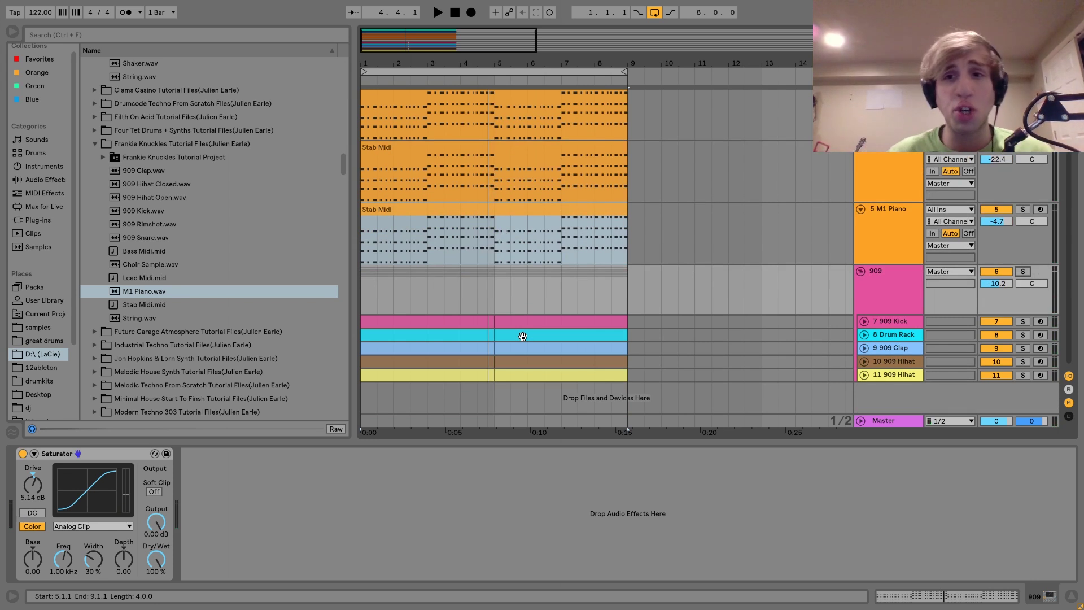
pyautogui.press('Left')
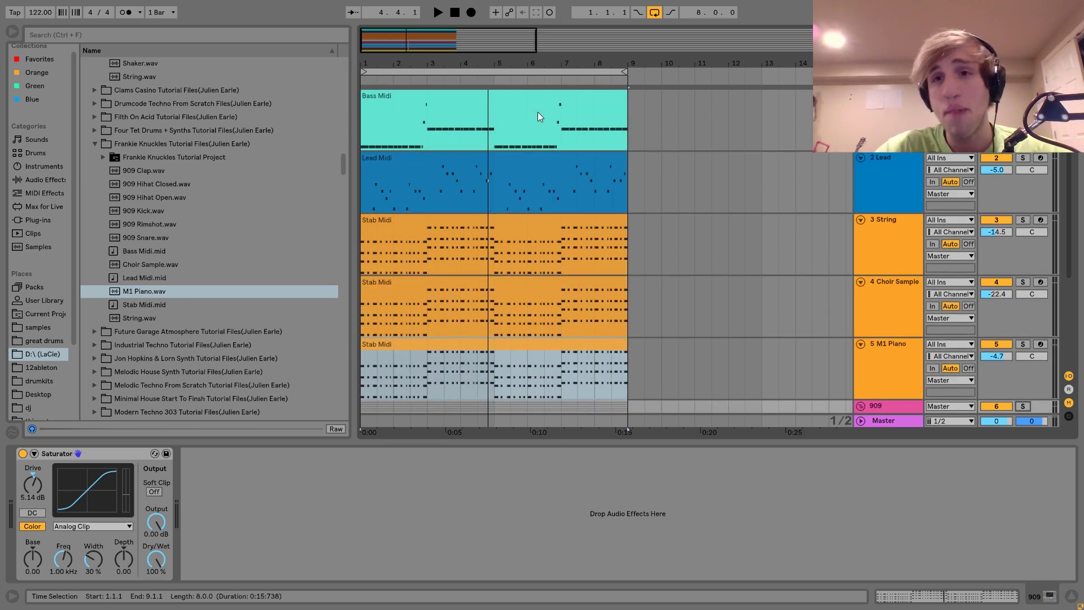